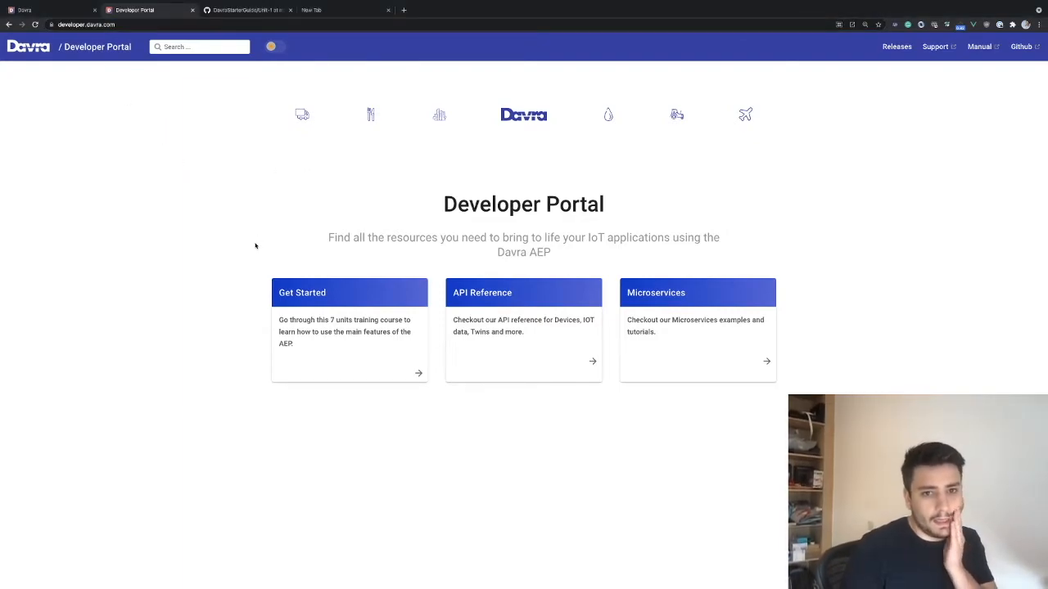
# Step: Open Unit 1: First Steps on the AEP from the Get Started course and read through its sections
pyautogui.click(334, 298)
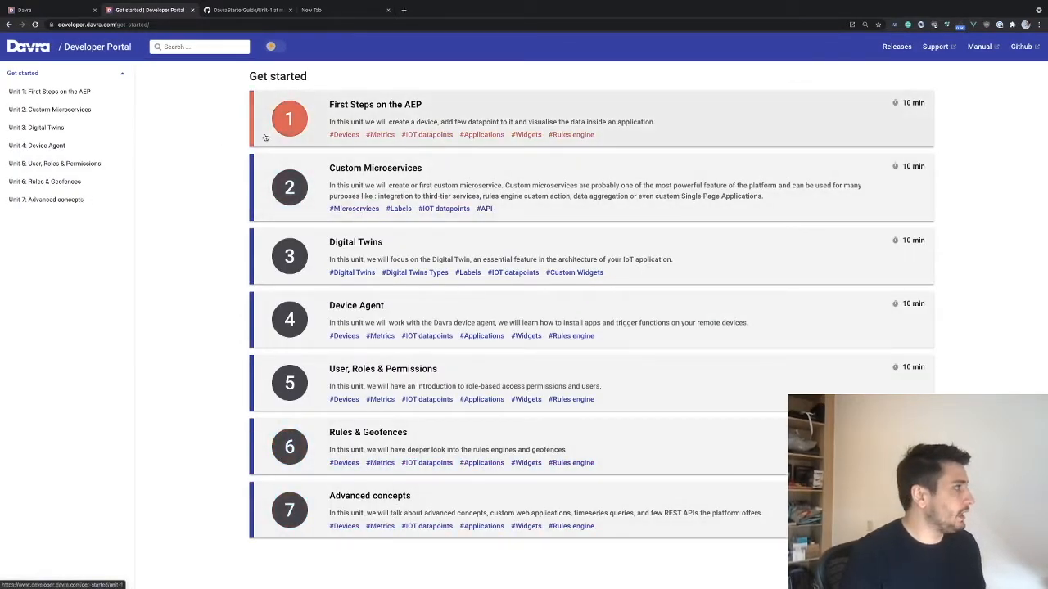
pyautogui.click(390, 115)
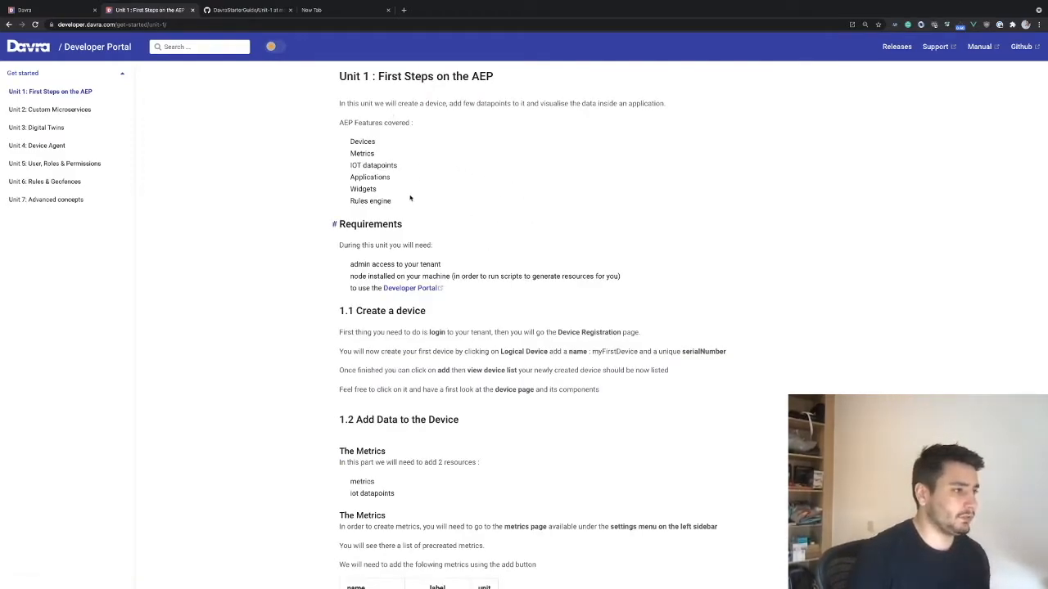
pyautogui.scroll(-1, 409, 189)
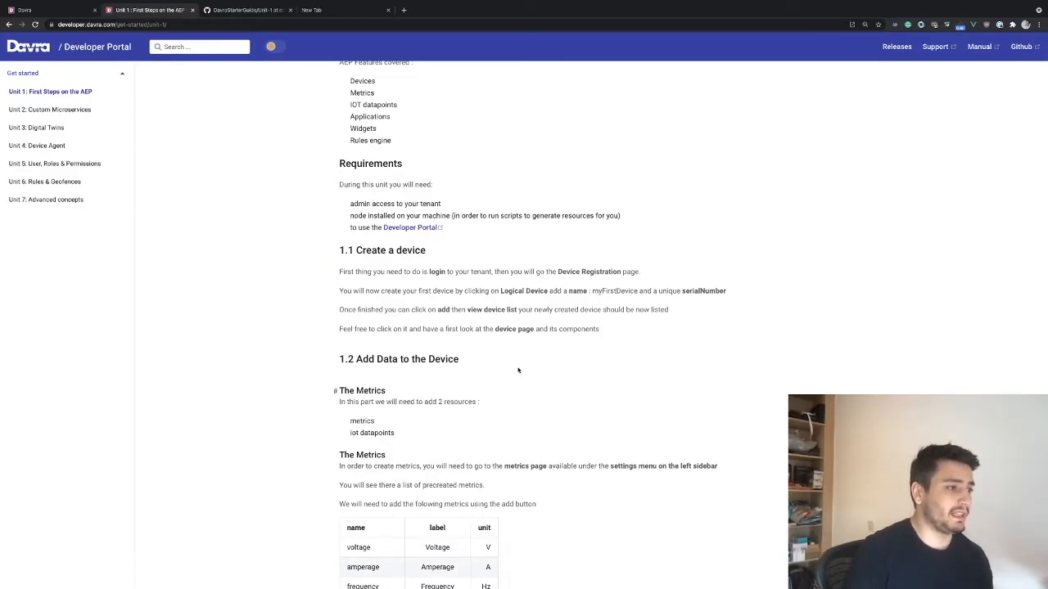
pyautogui.scroll(-4, 520, 371)
pyautogui.scroll(-5, 521, 283)
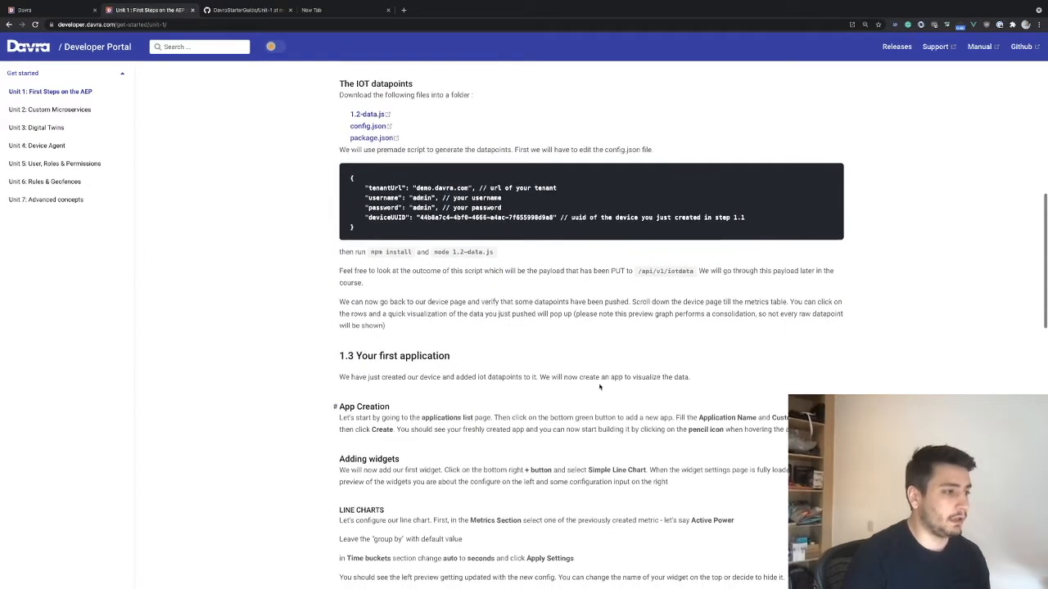
pyautogui.scroll(-4, 599, 388)
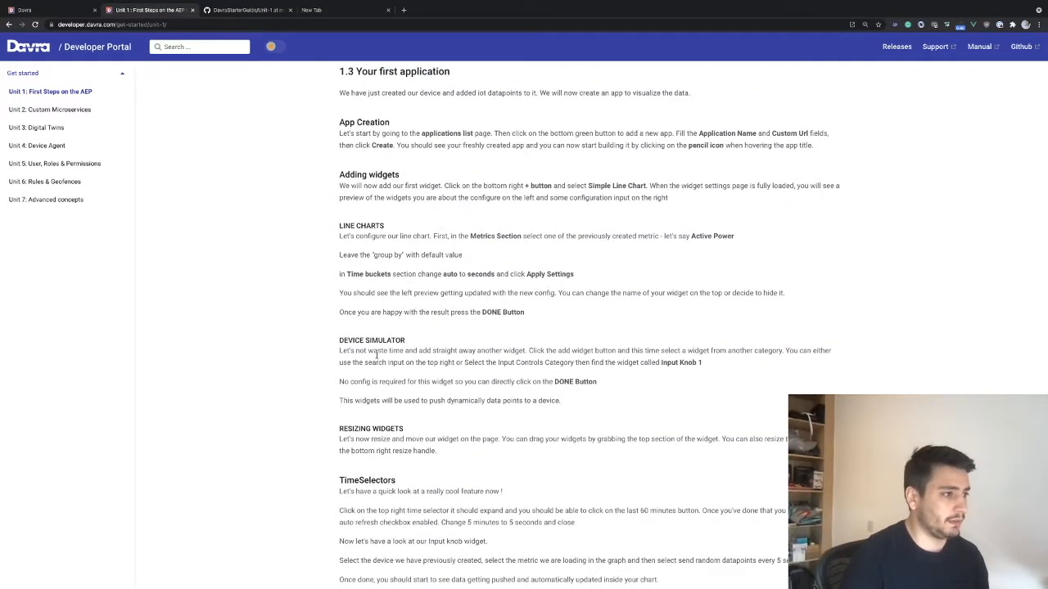
pyautogui.scroll(-3, 377, 355)
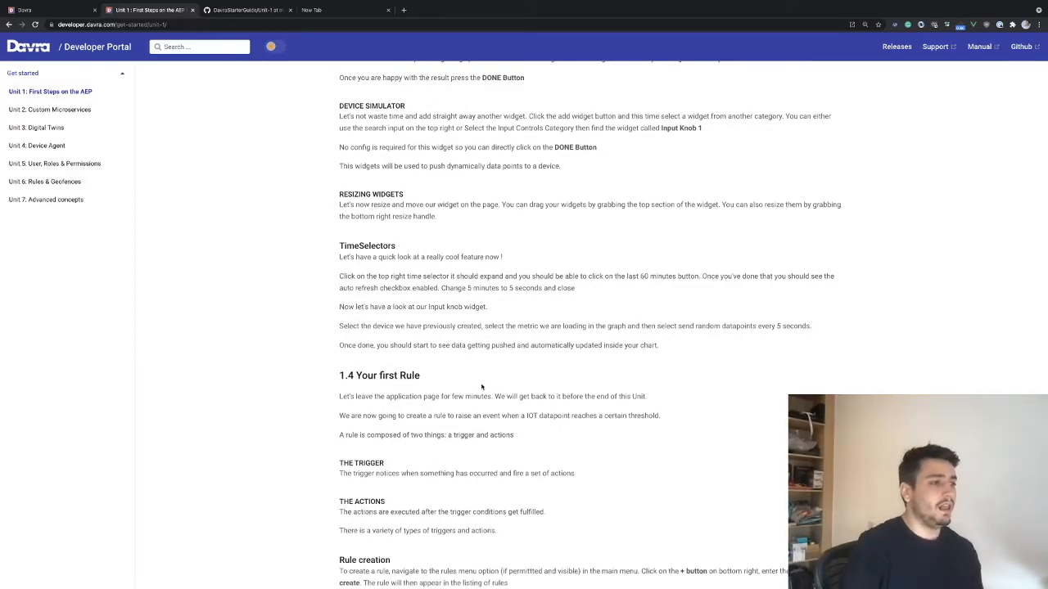
pyautogui.scroll(-5, 481, 387)
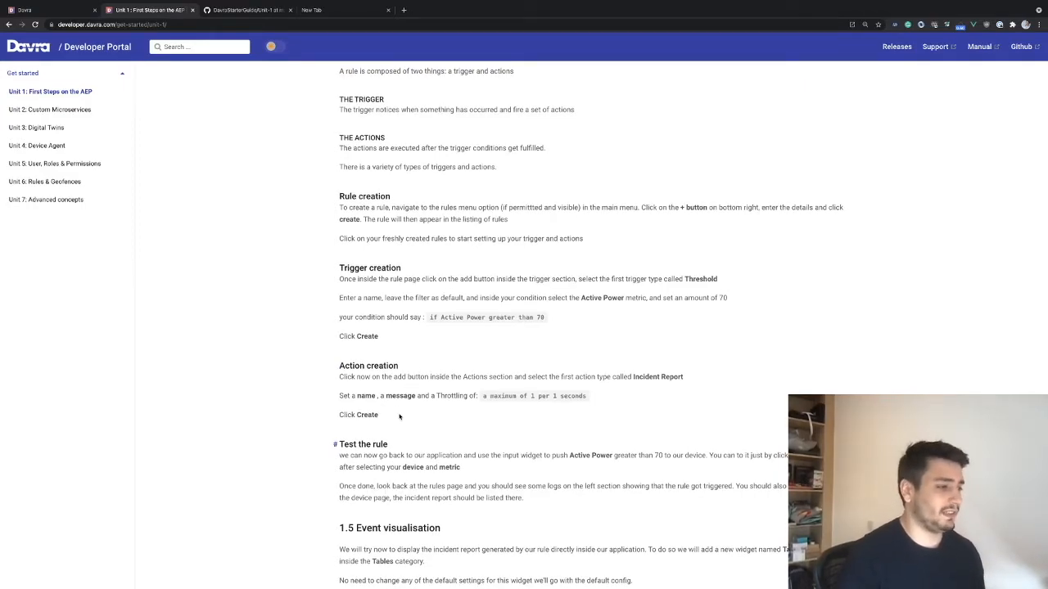
pyautogui.scroll(-3, 400, 417)
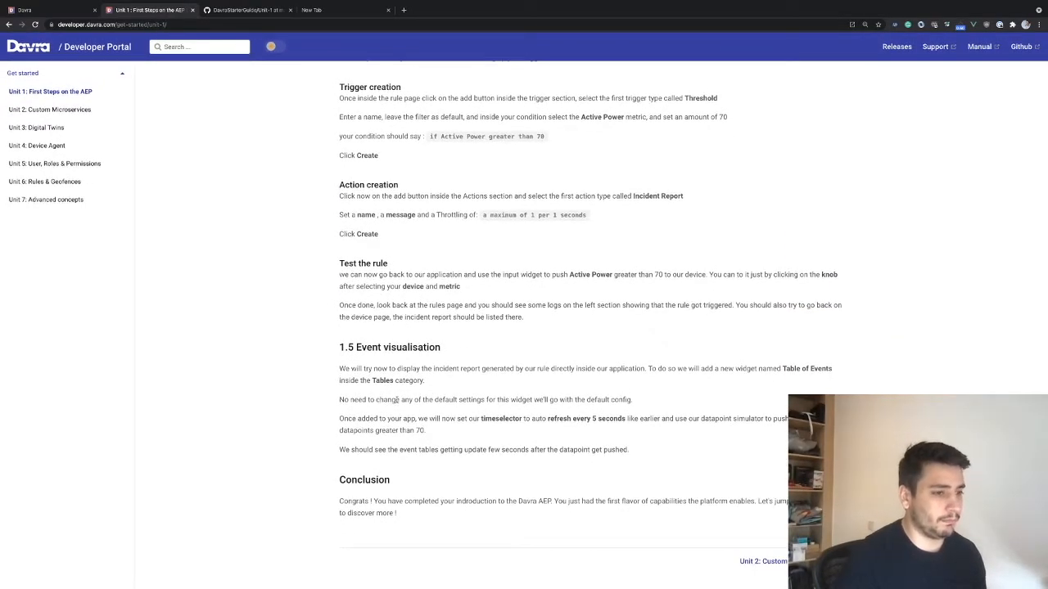
pyautogui.scroll(20, 439, 411)
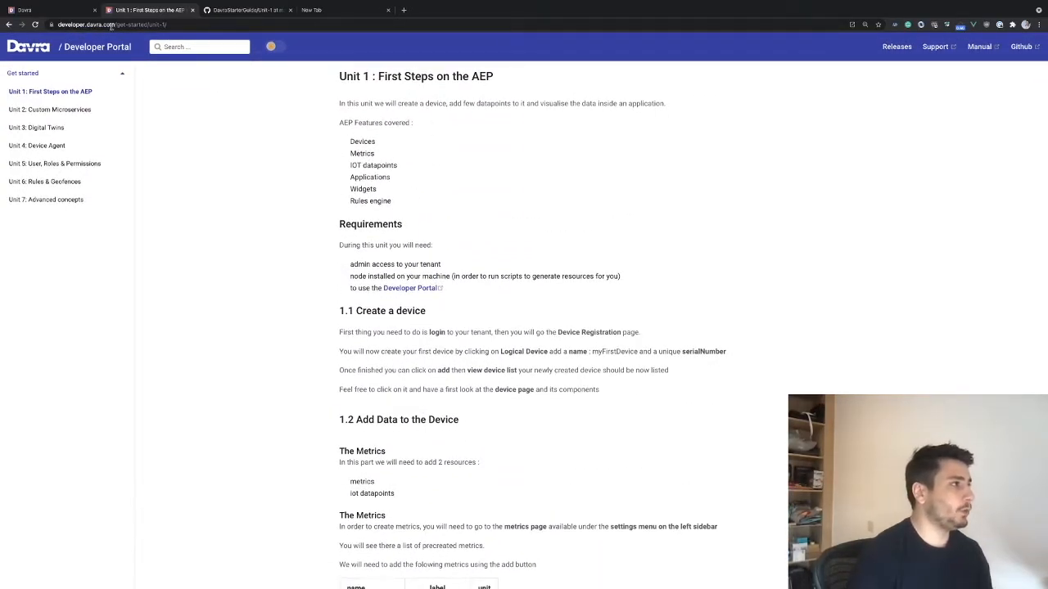
# Step: Switch to the Davra tenant, highlight its base URL in the address, and view the list of devices
pyautogui.click(57, 11)
pyautogui.moveTo(58, 25); pyautogui.dragTo(111, 26)
pyautogui.moveTo(208, 129)
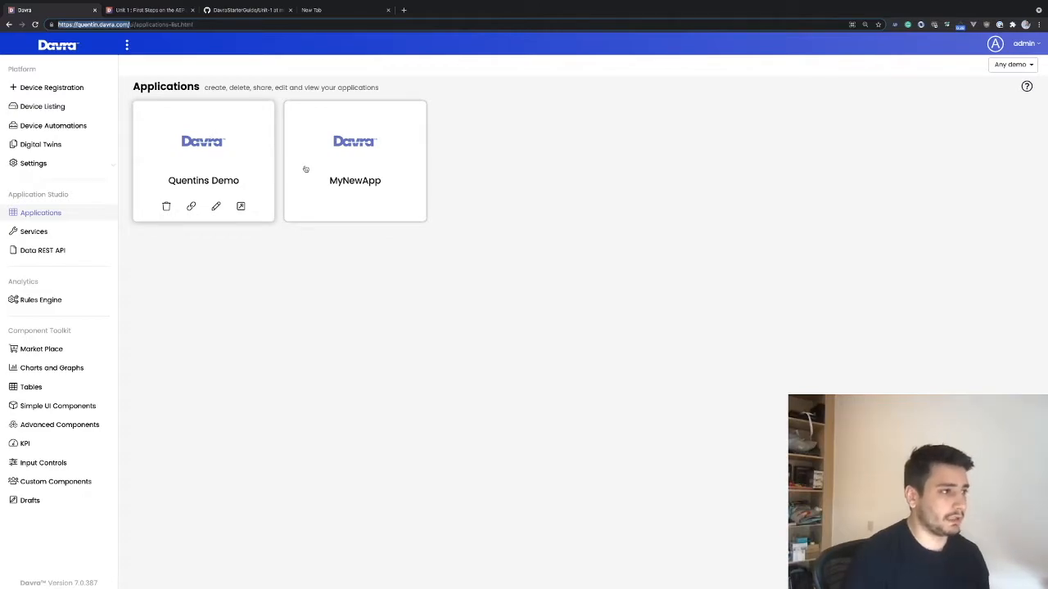
pyautogui.click(41, 107)
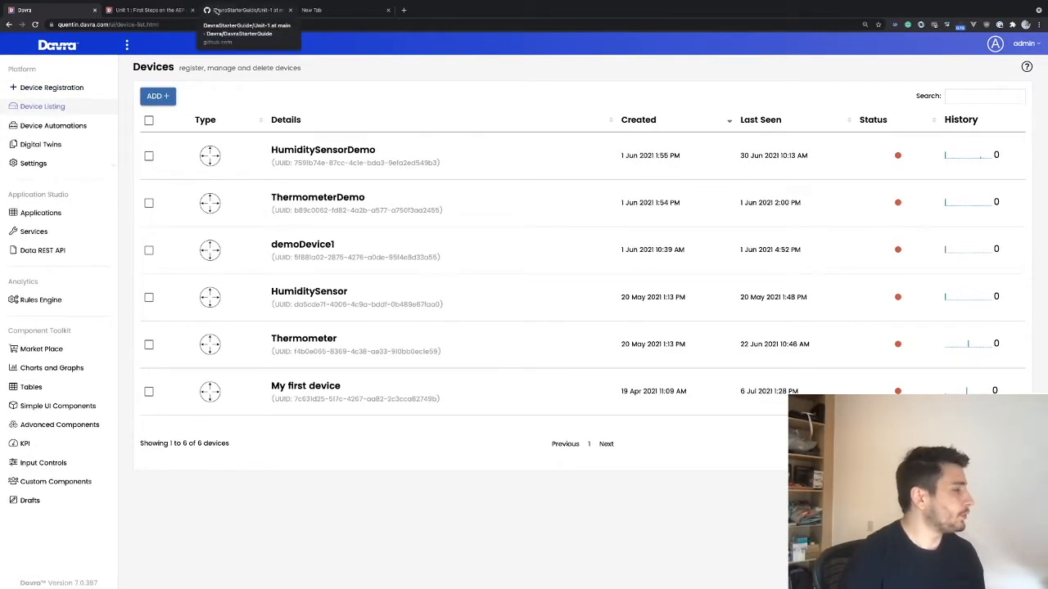
# Step: View the Unit-1 folder of the DavraStarterGuide repository on GitHub, highlight the repository URL, and return to the Davra tenant
pyautogui.click(233, 12)
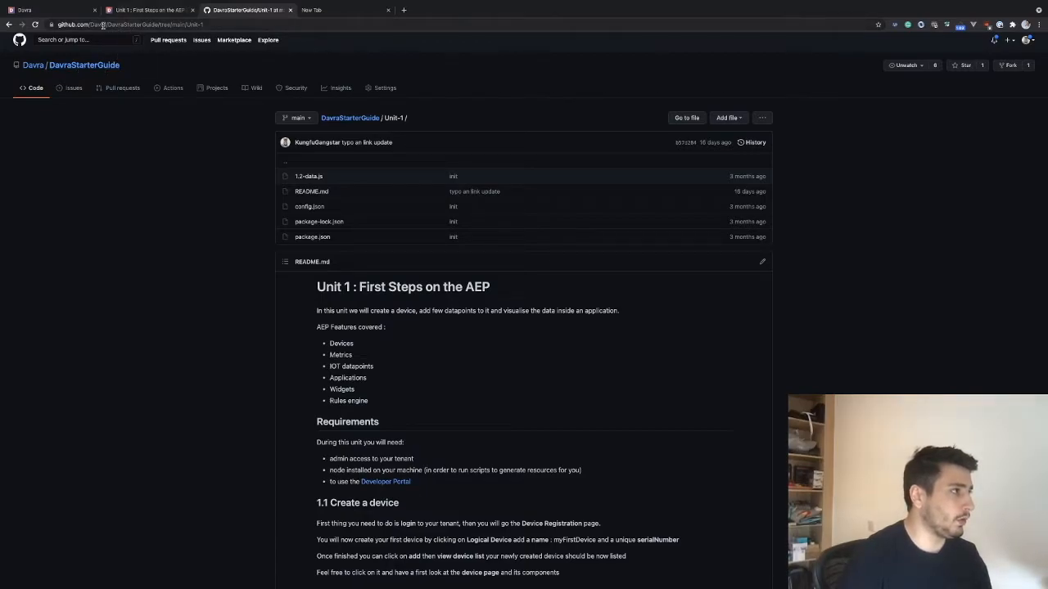
pyautogui.moveTo(158, 24); pyautogui.dragTo(58, 25)
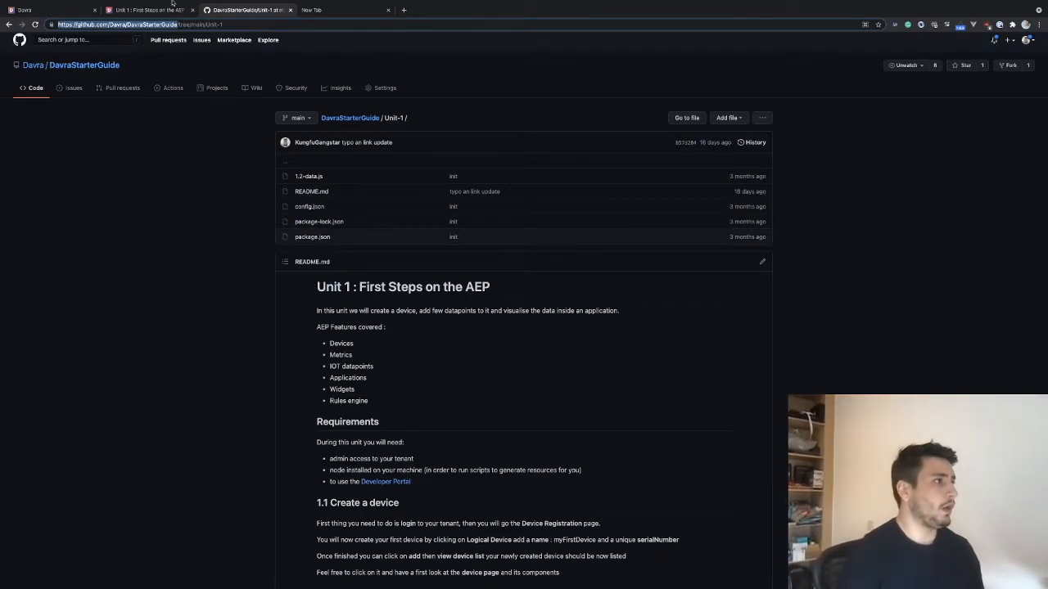
pyautogui.click(138, 33)
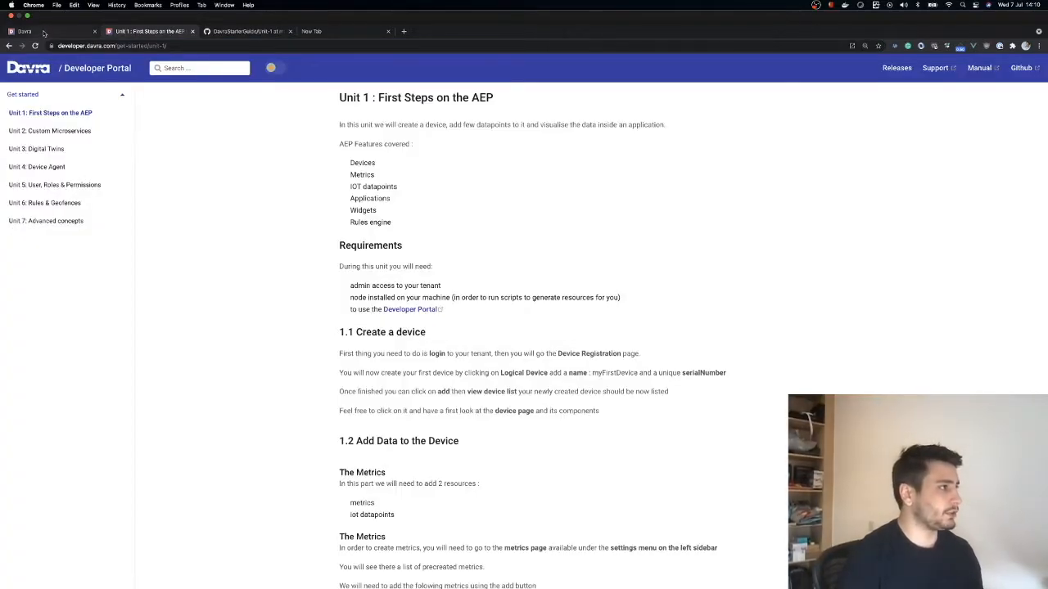
pyautogui.click(44, 33)
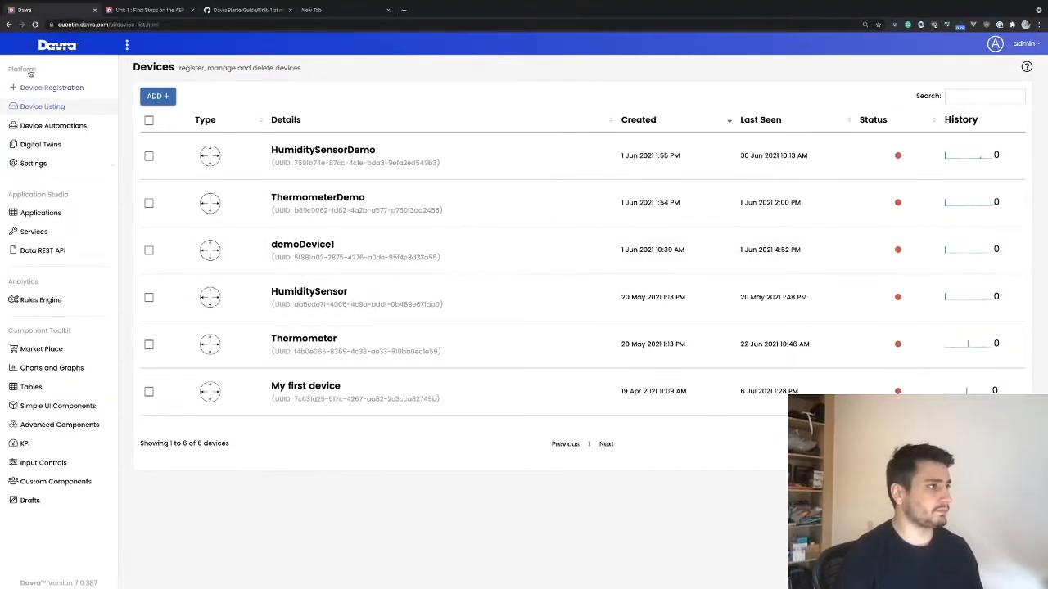
# Step: Start registering a new Logical Device from the device listing, naming it with the presenter's first name followed by YoutubeuUnit1
pyautogui.click(52, 47)
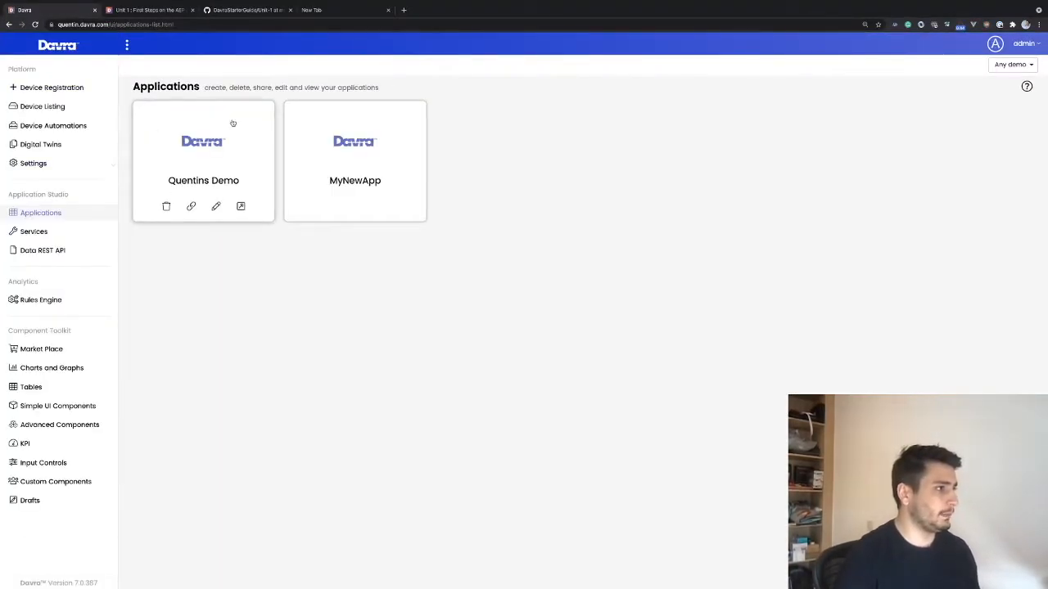
pyautogui.click(42, 107)
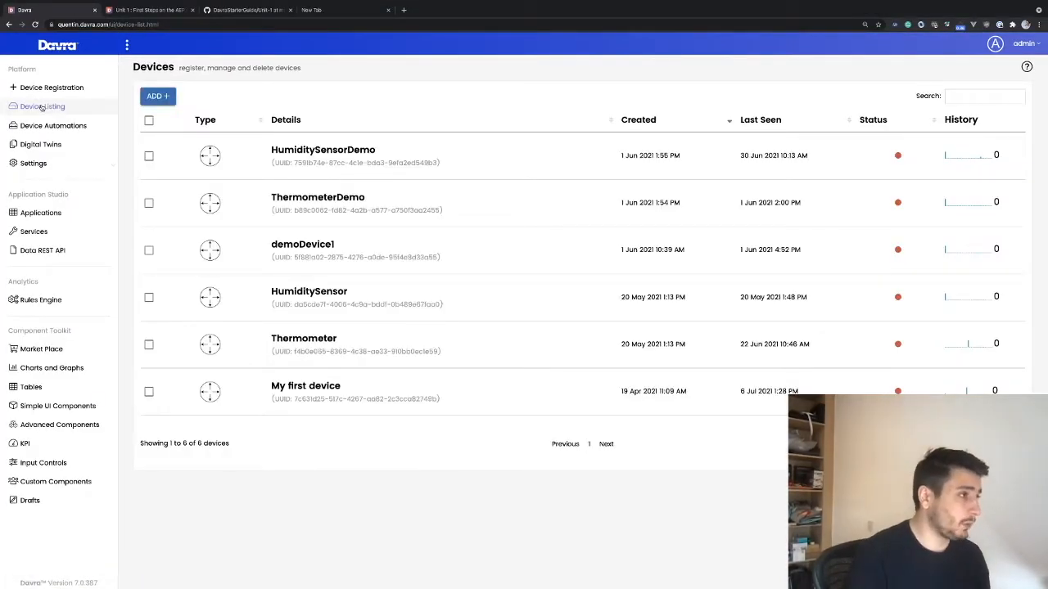
pyautogui.click(159, 97)
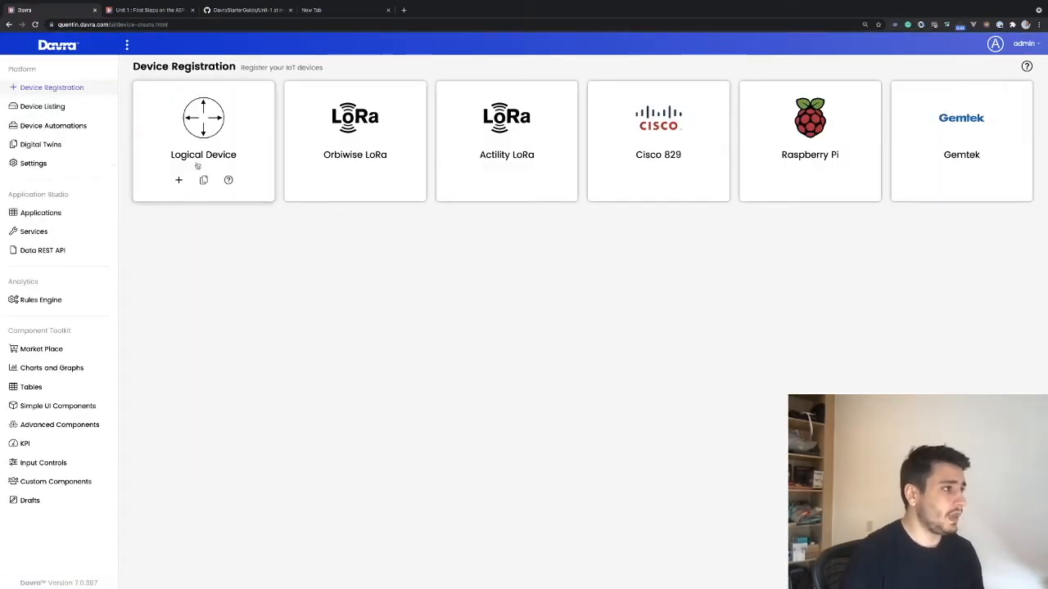
pyautogui.click(178, 181)
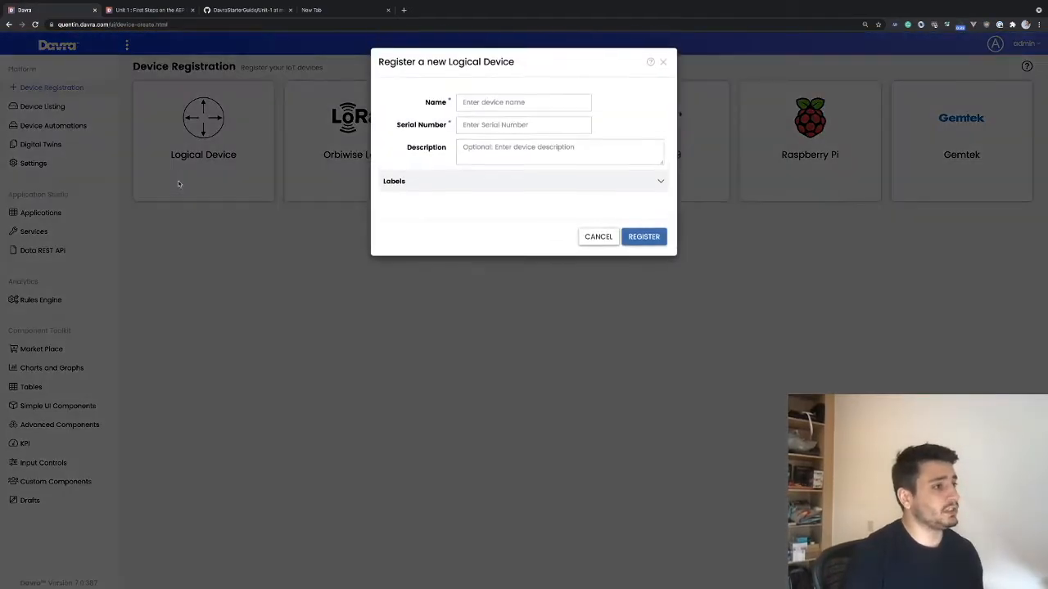
pyautogui.click(508, 100)
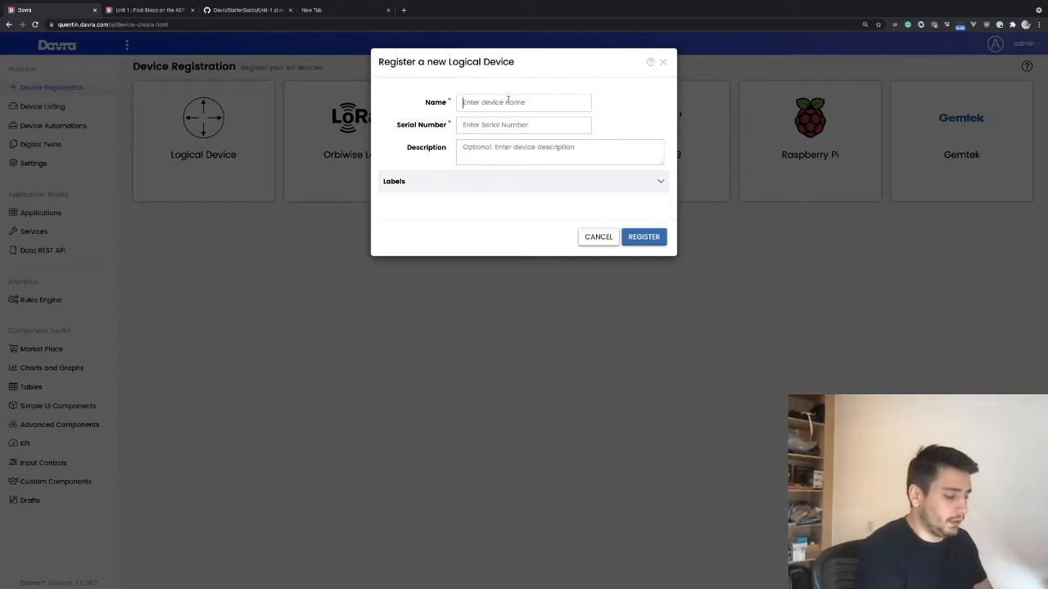
pyautogui.write('QuentinYoutube')
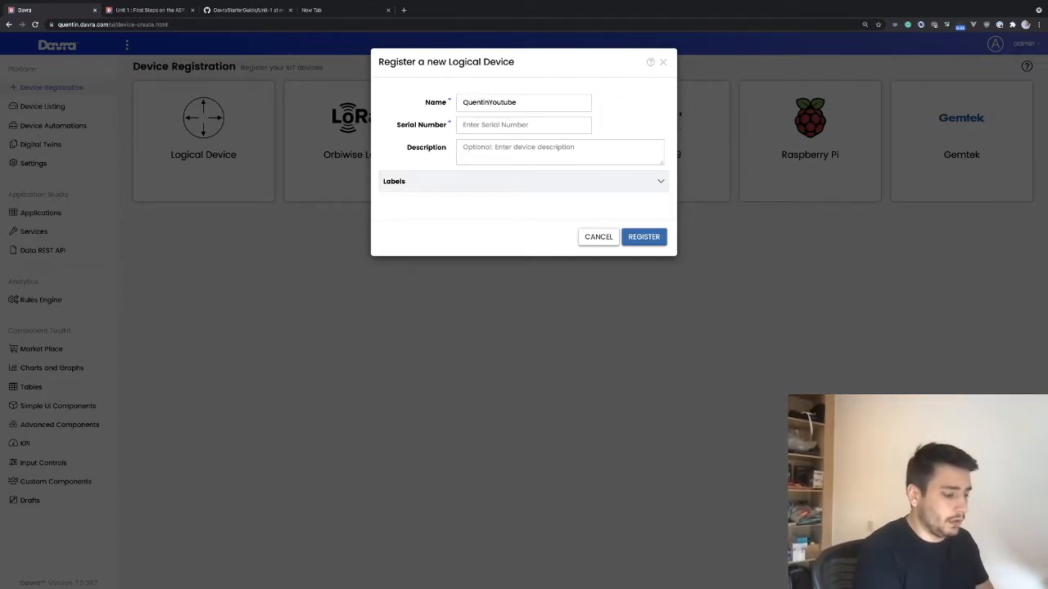
pyautogui.write('unit')
pyautogui.write('1')
pyautogui.write('U')
# Step: Reuse the device name as the serial number, register the device, and show it in the device list
pyautogui.moveTo(537, 101); pyautogui.dragTo(406, 103)
pyautogui.hotkey('ctrl', 'c')
pyautogui.click(481, 125)
pyautogui.hotkey('ctrl', 'v')
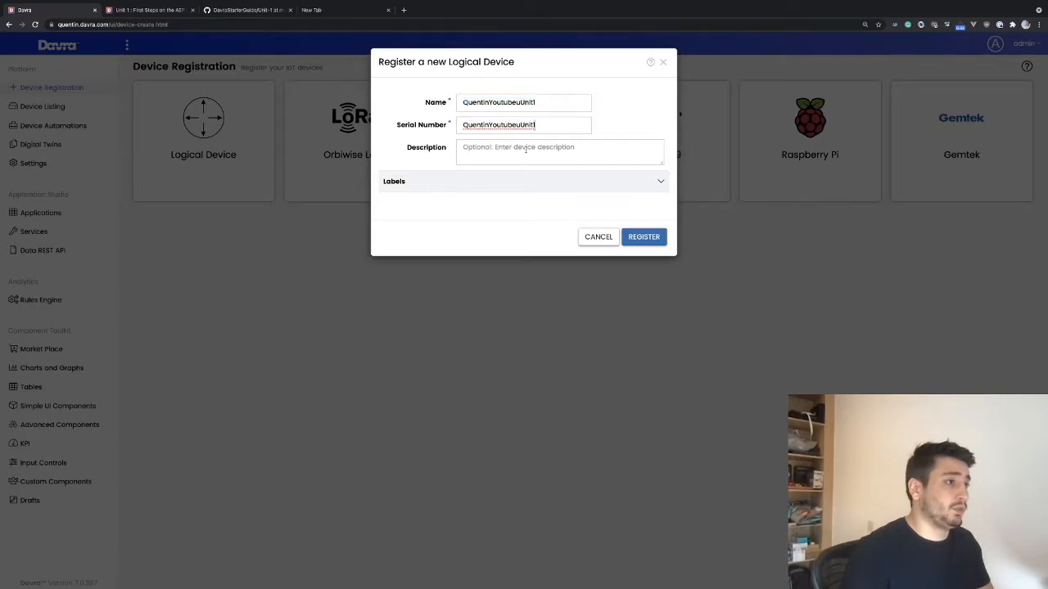
pyautogui.click(646, 242)
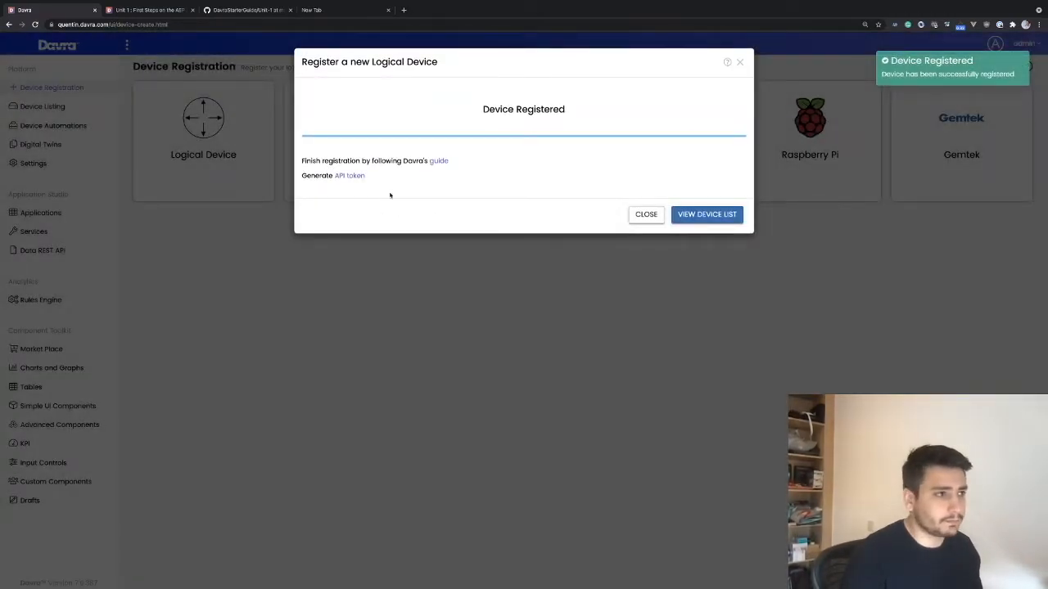
pyautogui.click(687, 217)
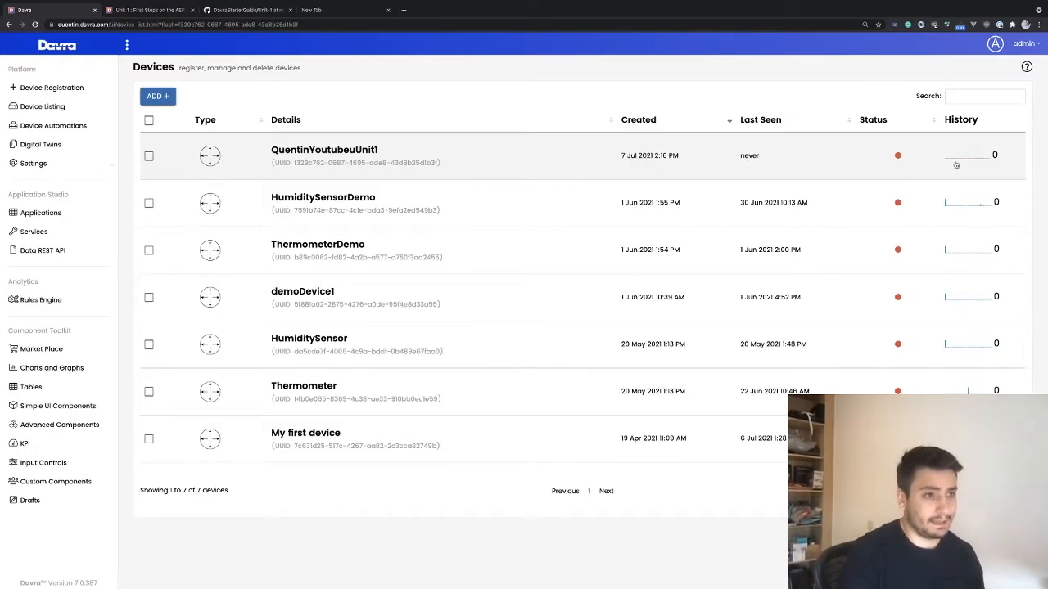
# Step: Open the newly registered device's page and examine its Device Info and Device Location sections
pyautogui.click(314, 162)
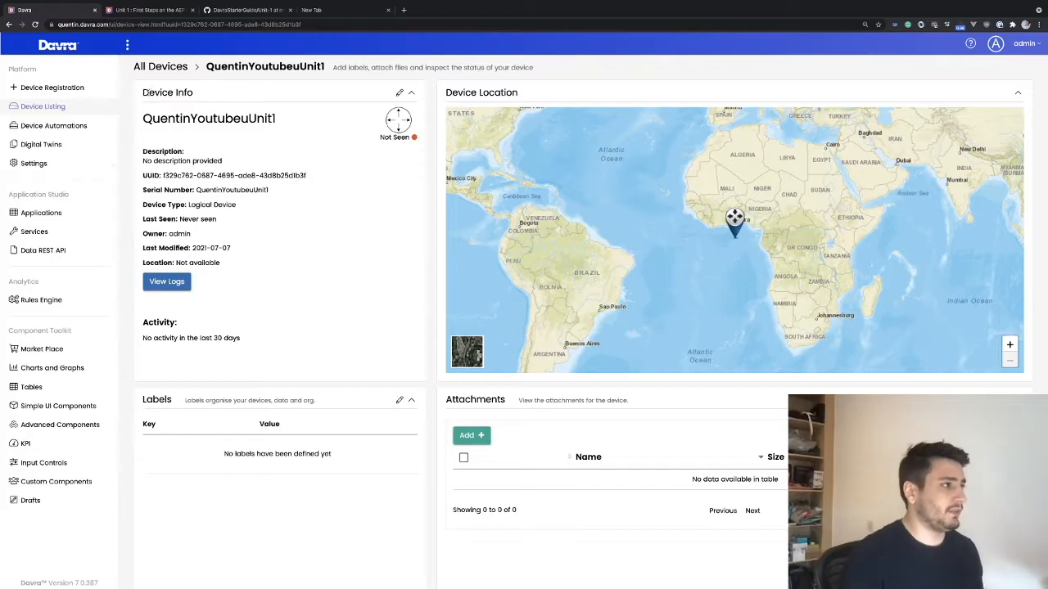
pyautogui.moveTo(148, 93); pyautogui.dragTo(207, 95)
pyautogui.moveTo(541, 99); pyautogui.dragTo(446, 94)
pyautogui.click(488, 98)
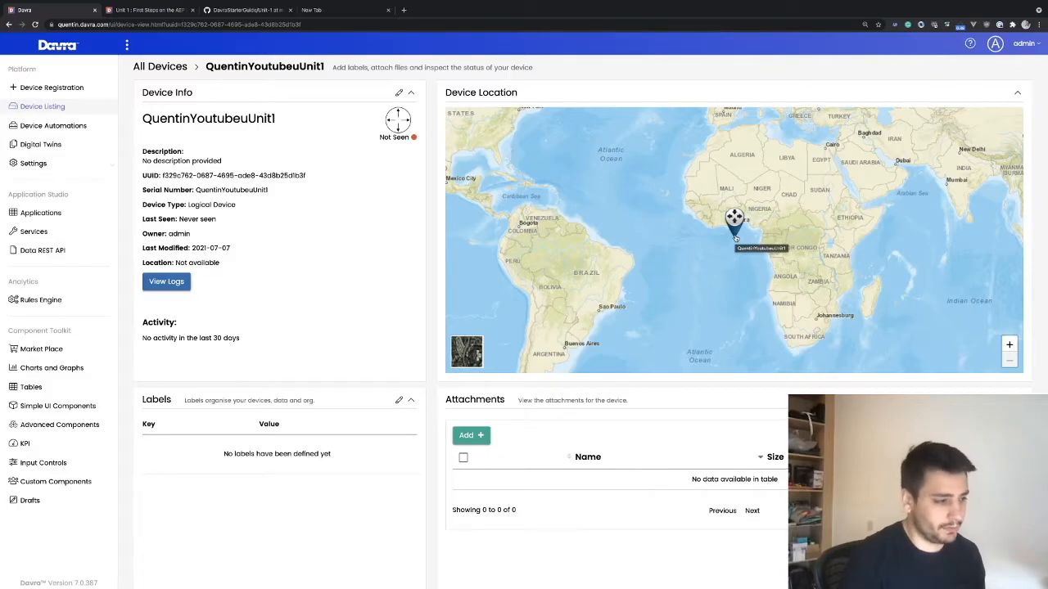
# Step: Examine the Labels, Attachments and Incidents sections of the device page, highlighting their headings or descriptions
pyautogui.scroll(-3, 326, 216)
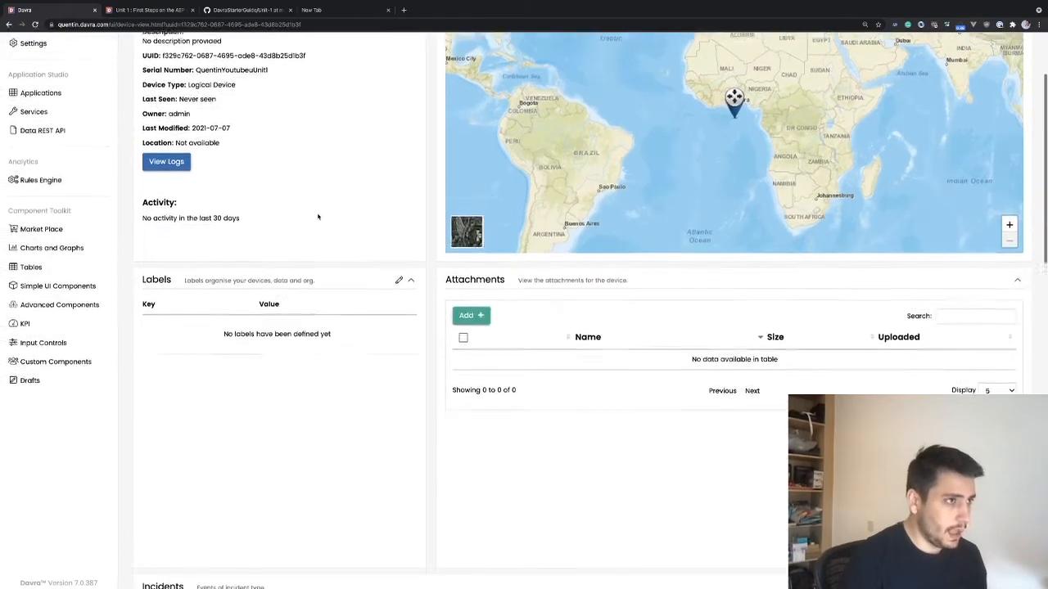
pyautogui.scroll(-3, 320, 220)
pyautogui.moveTo(142, 152); pyautogui.dragTo(170, 153)
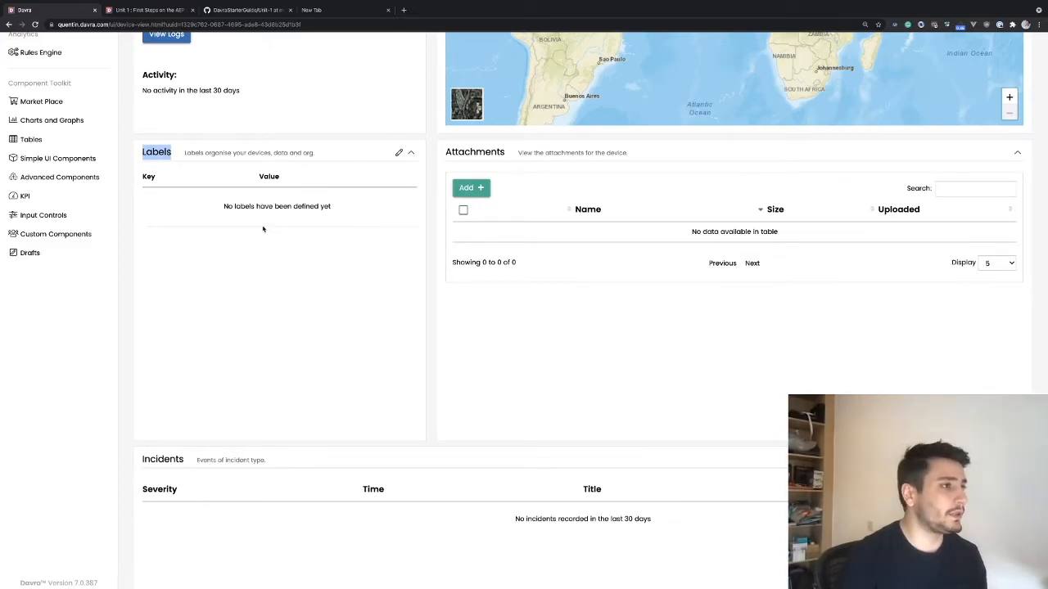
pyautogui.doubleClick(485, 152)
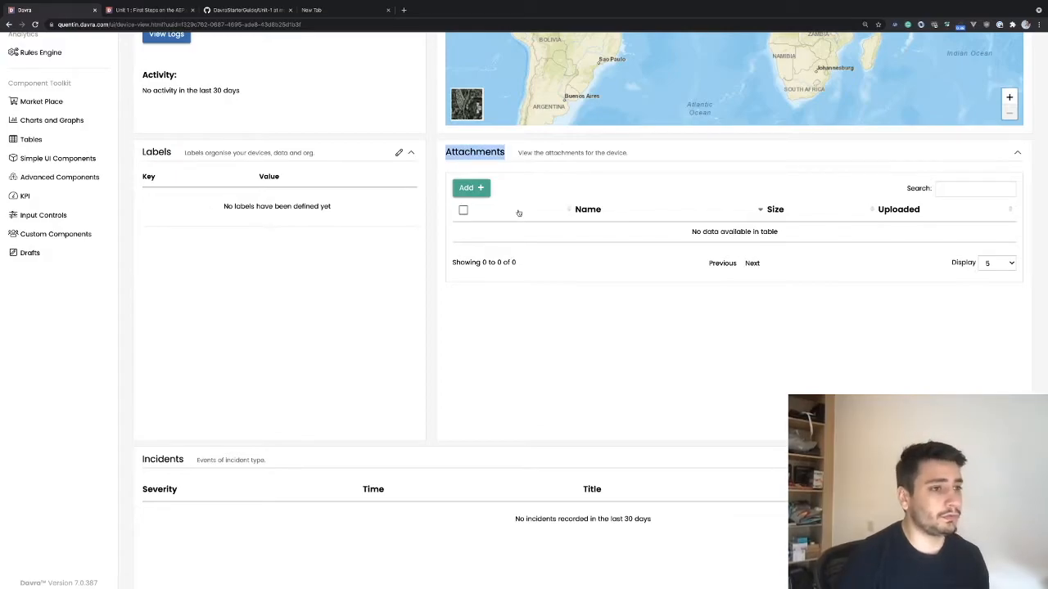
pyautogui.scroll(-1, 518, 213)
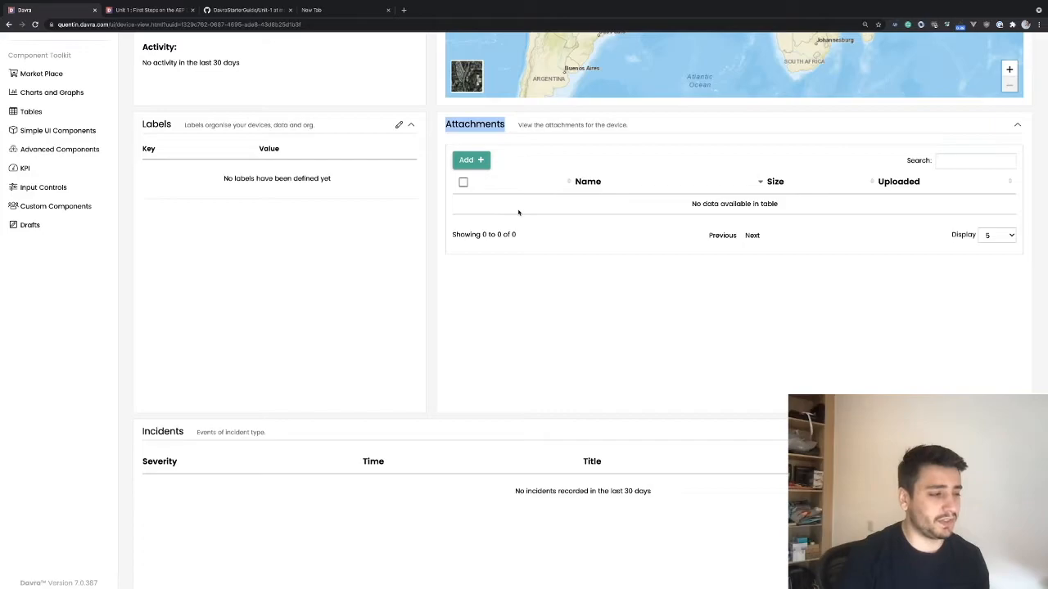
pyautogui.scroll(-1, 393, 311)
pyautogui.scroll(-1, 370, 320)
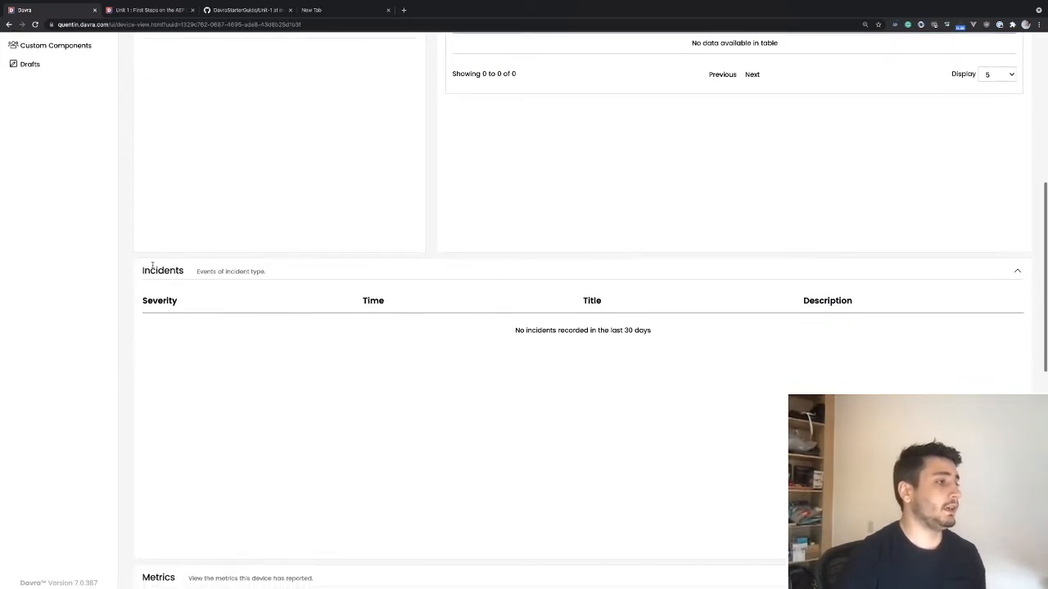
pyautogui.moveTo(195, 273); pyautogui.dragTo(271, 275)
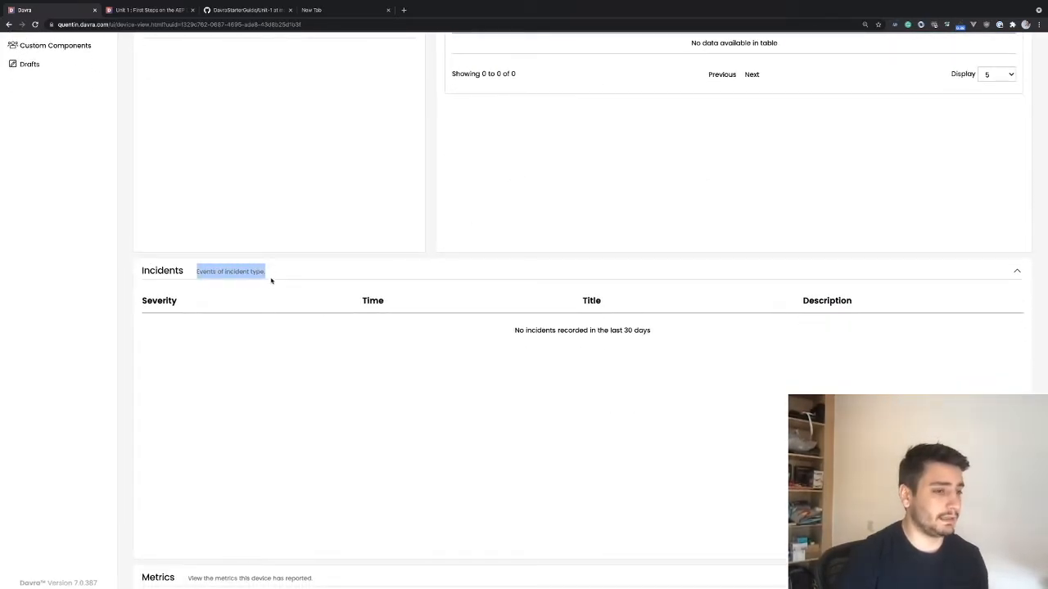
# Step: Examine the device's Metrics table and its API Tokens and Automations sections
pyautogui.scroll(-1, 271, 281)
pyautogui.scroll(-2, 271, 281)
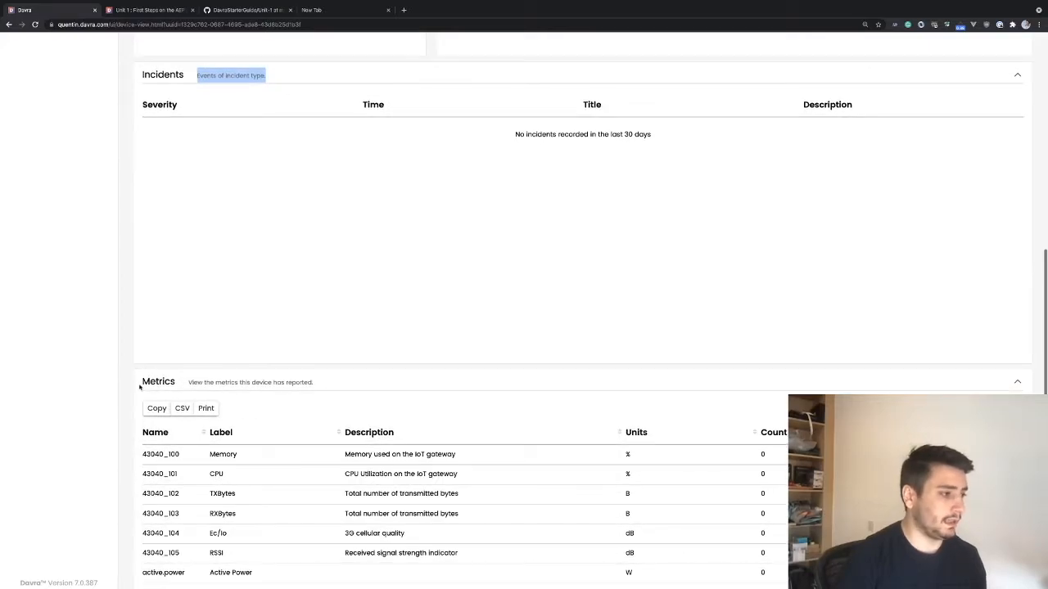
pyautogui.scroll(-1, 140, 385)
pyautogui.scroll(-1, 176, 399)
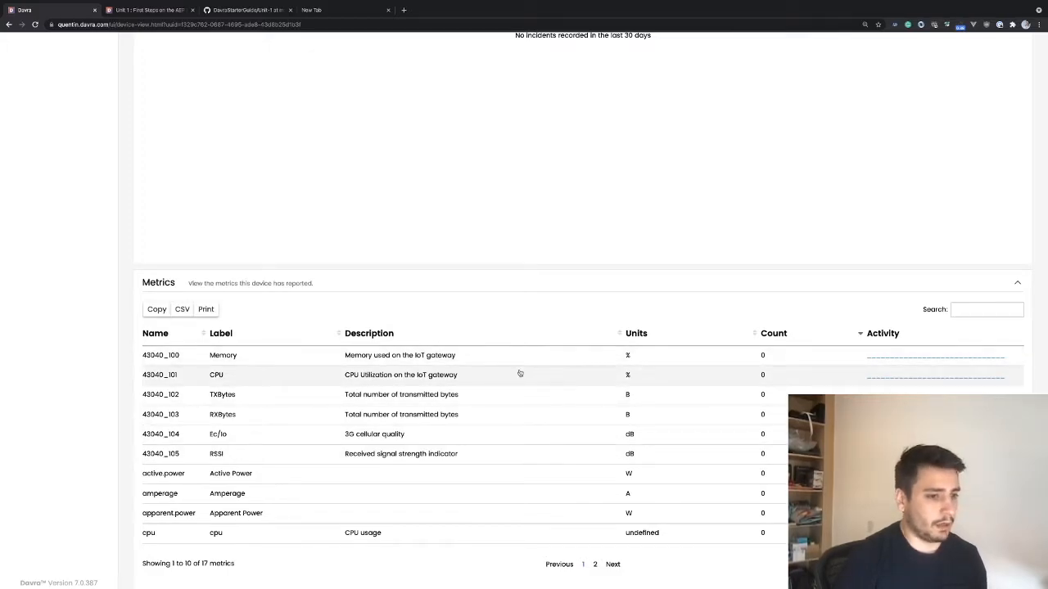
pyautogui.scroll(-1, 618, 408)
pyautogui.scroll(-5, 300, 499)
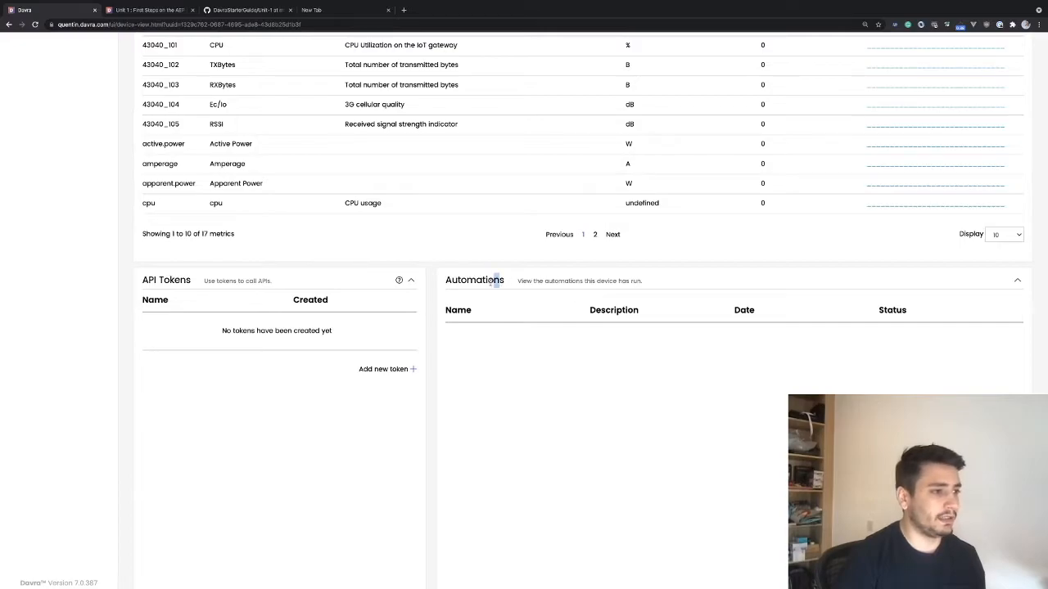
# Step: Highlight the description of the device page's Automations section and return to the Device Info section
pyautogui.moveTo(497, 283); pyautogui.dragTo(435, 283)
pyautogui.moveTo(516, 284); pyautogui.dragTo(441, 282)
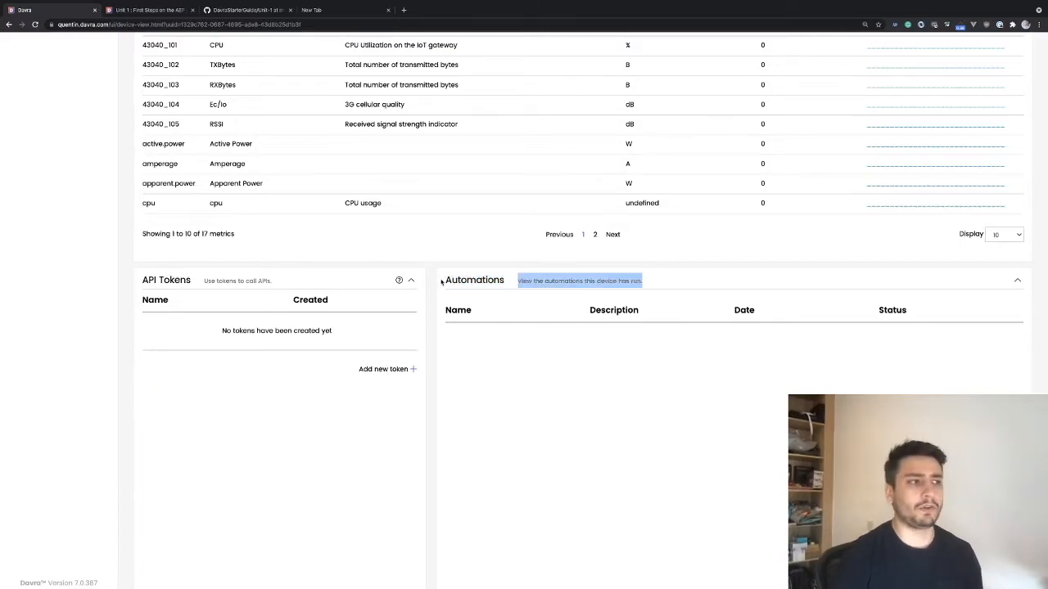
pyautogui.scroll(15, 565, 262)
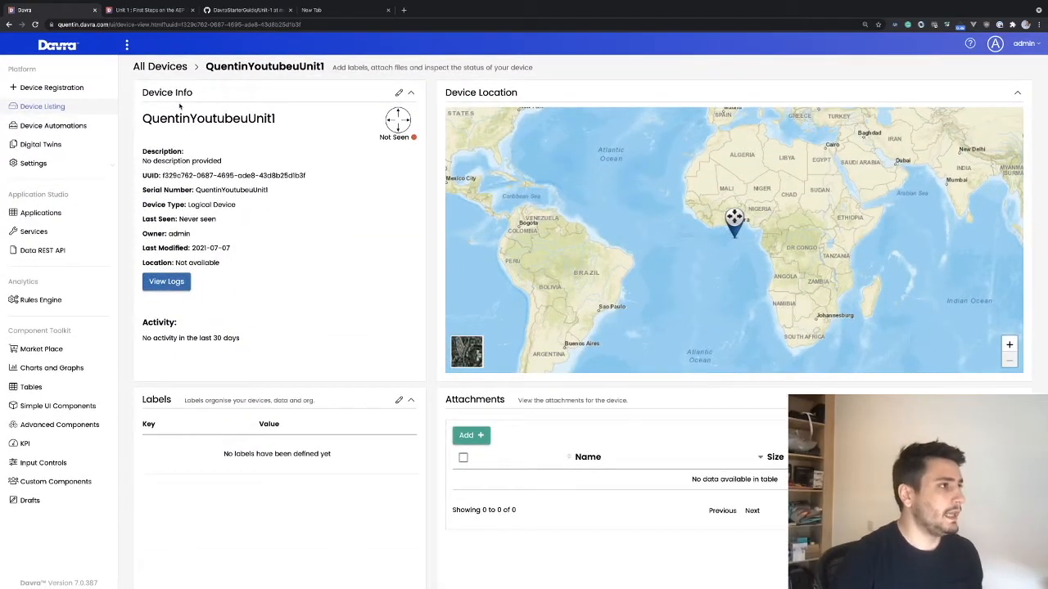
# Step: Switch to the Unit 1 guide in the Developer Portal and read section 1.2, Add Data to the Device
pyautogui.click(244, 10)
pyautogui.click(160, 13)
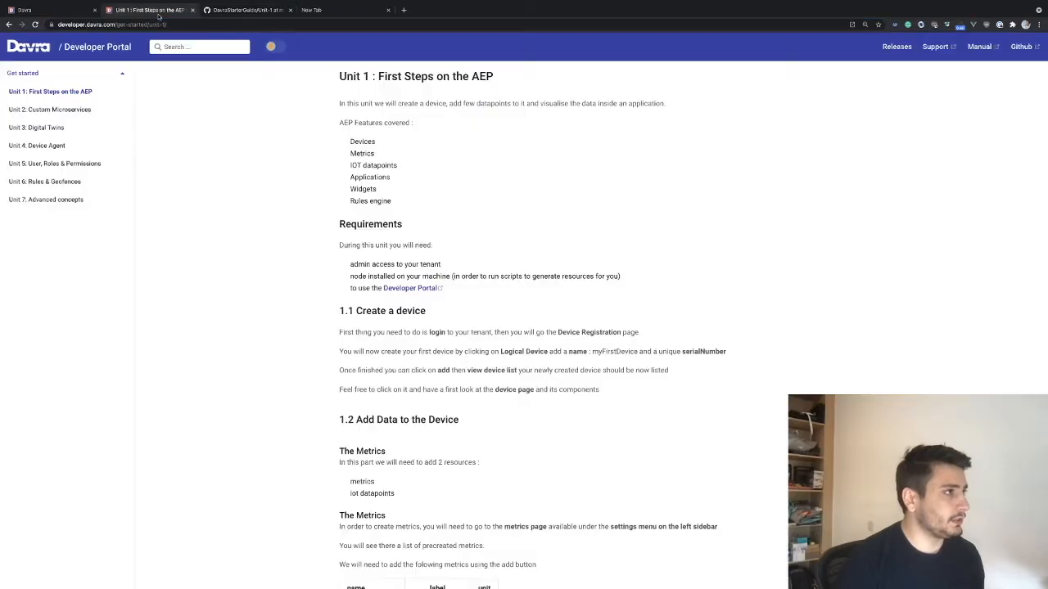
pyautogui.scroll(-1, 411, 245)
pyautogui.scroll(-3, 698, 362)
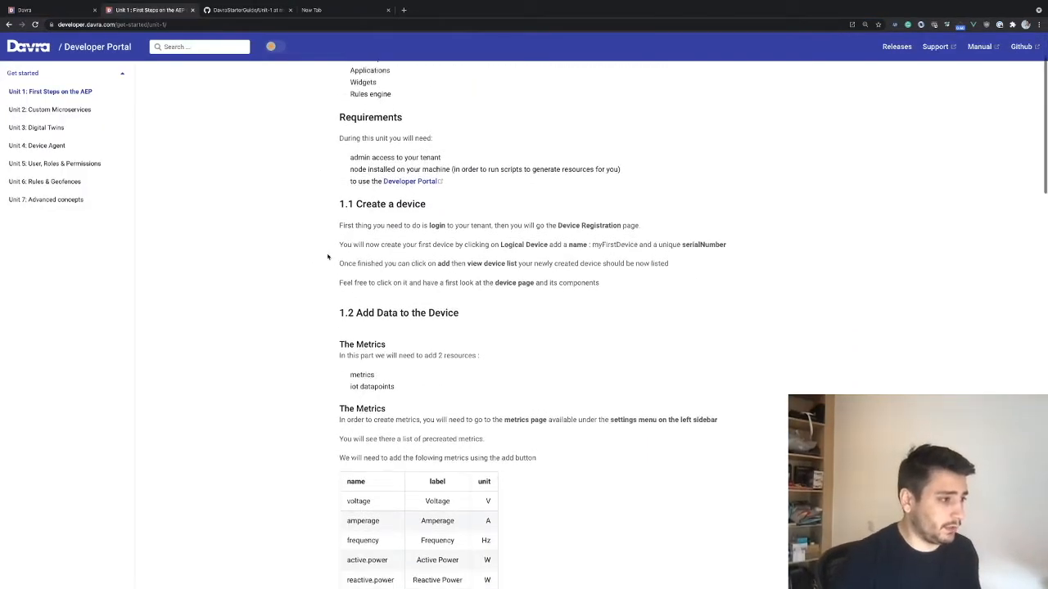
pyautogui.moveTo(361, 280); pyautogui.dragTo(440, 281)
pyautogui.scroll(-1, 491, 300)
pyautogui.scroll(-1, 345, 264)
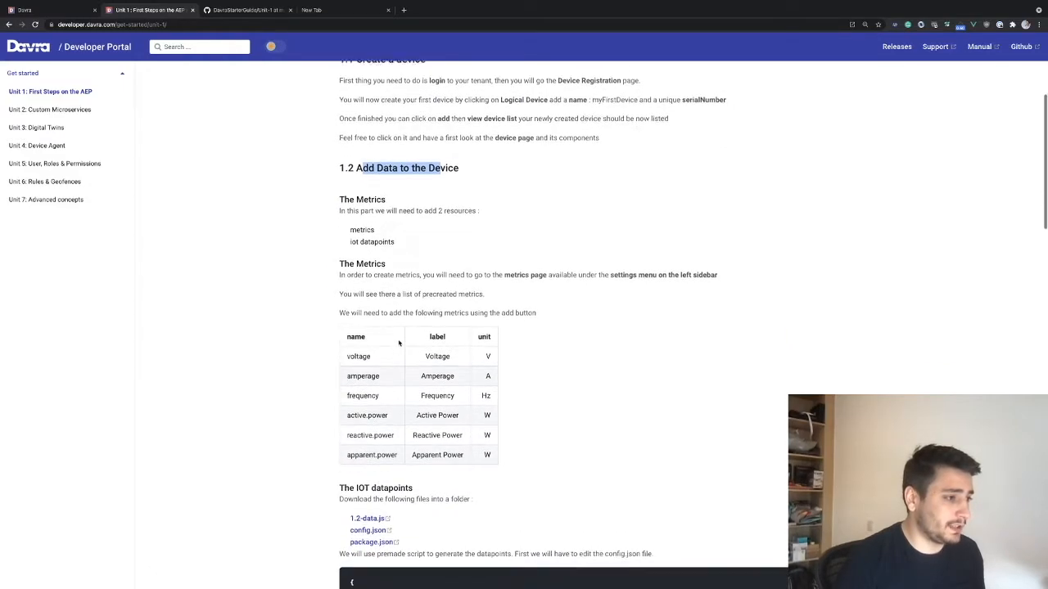
# Step: Return to the Davra tenant and open the Metrics page from its settings
pyautogui.click(46, 11)
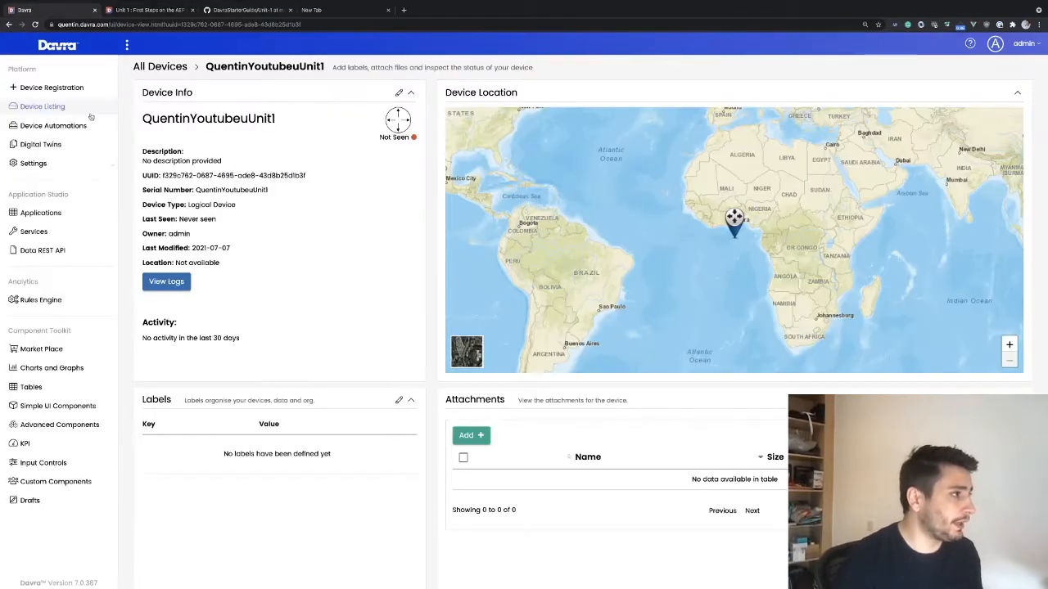
pyautogui.click(32, 166)
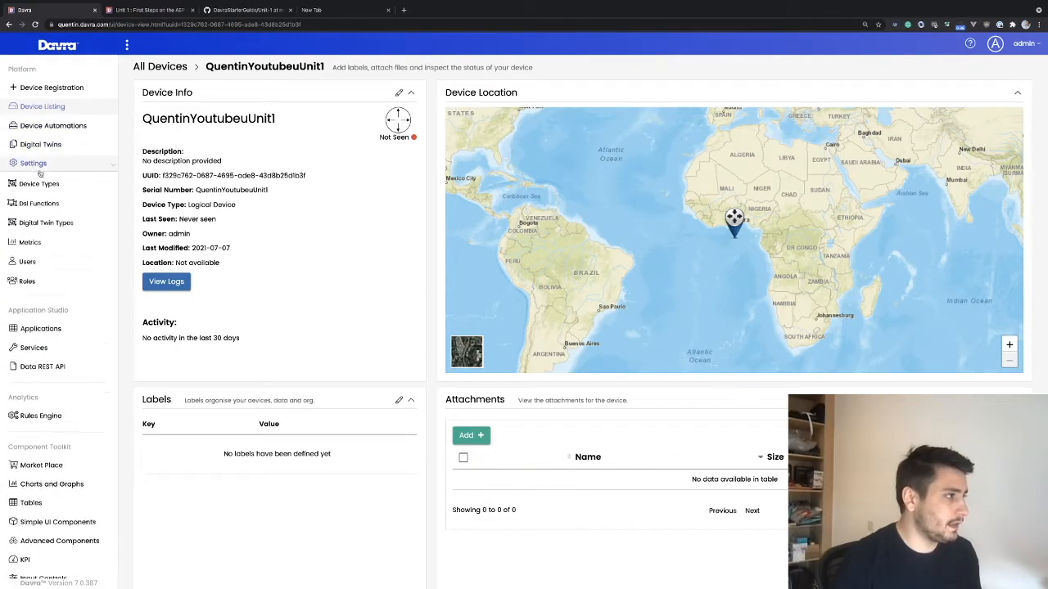
pyautogui.click(27, 244)
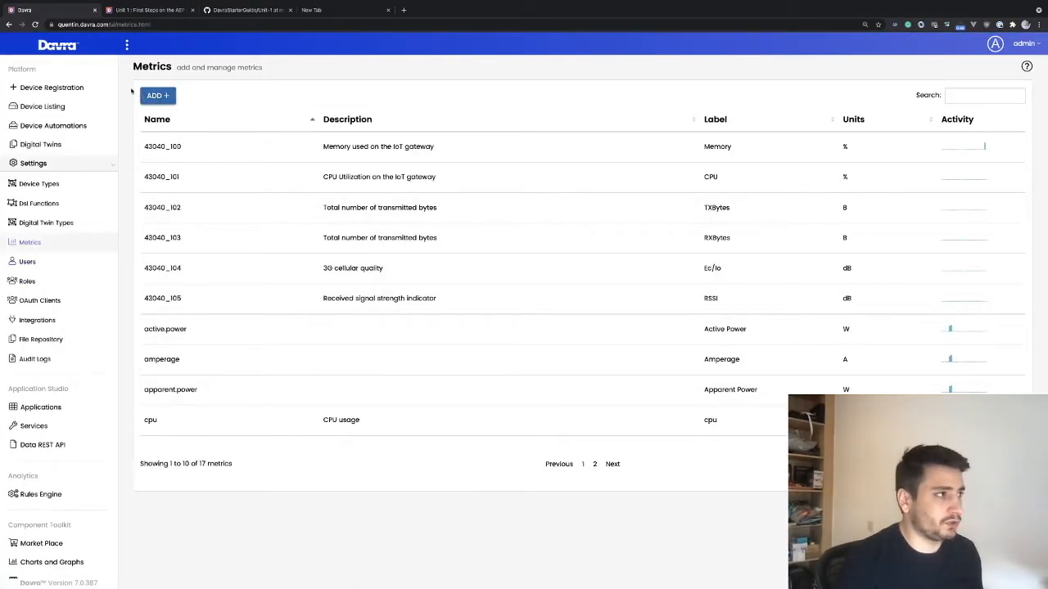
# Step: Examine the Create New Metric form, cancel it, and show the second page of the metrics list
pyautogui.click(158, 96)
pyautogui.click(460, 92)
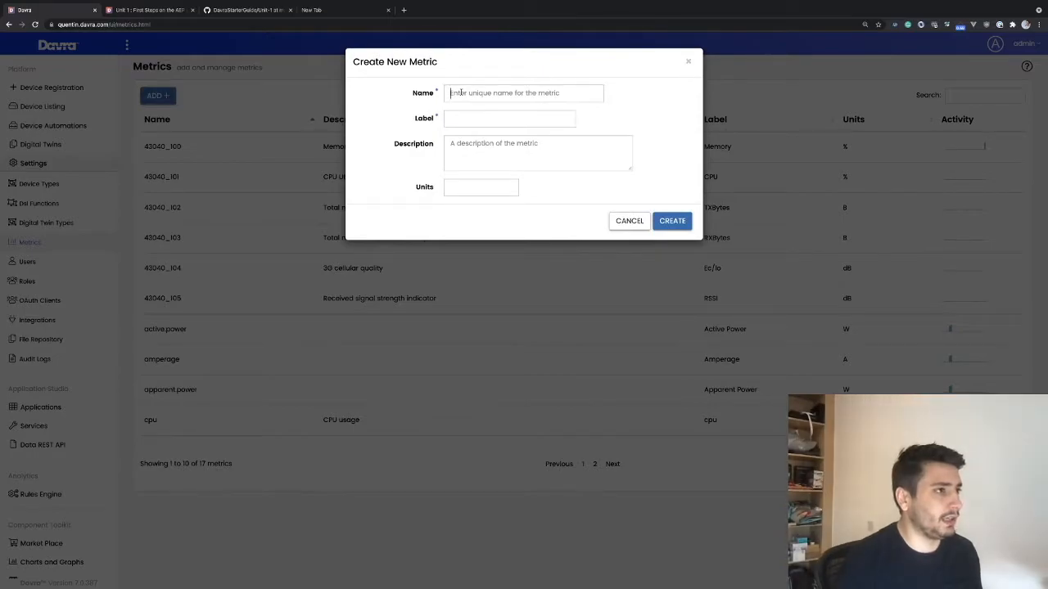
pyautogui.click(635, 227)
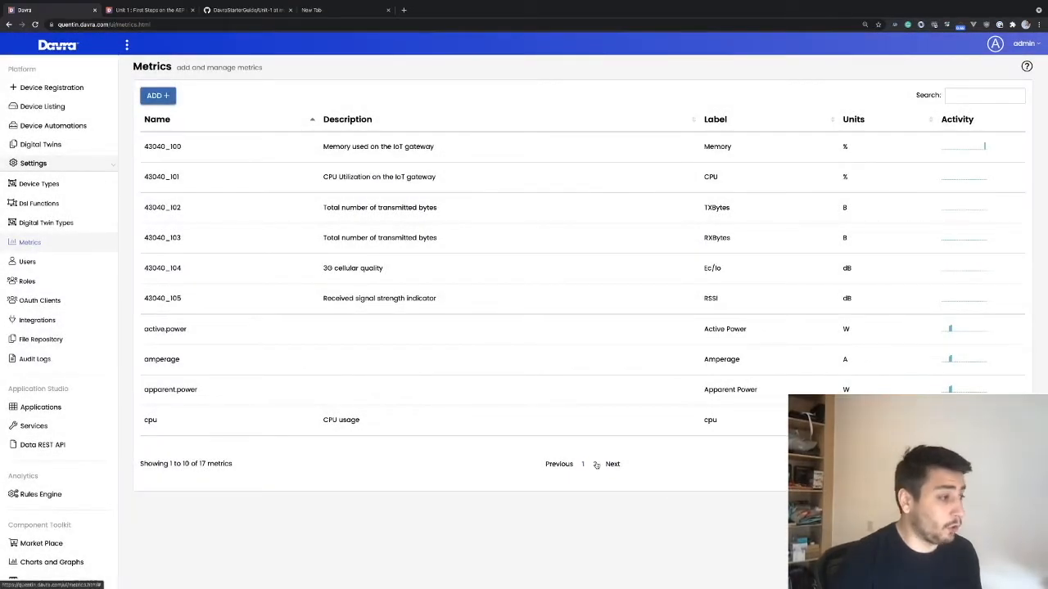
pyautogui.click(594, 464)
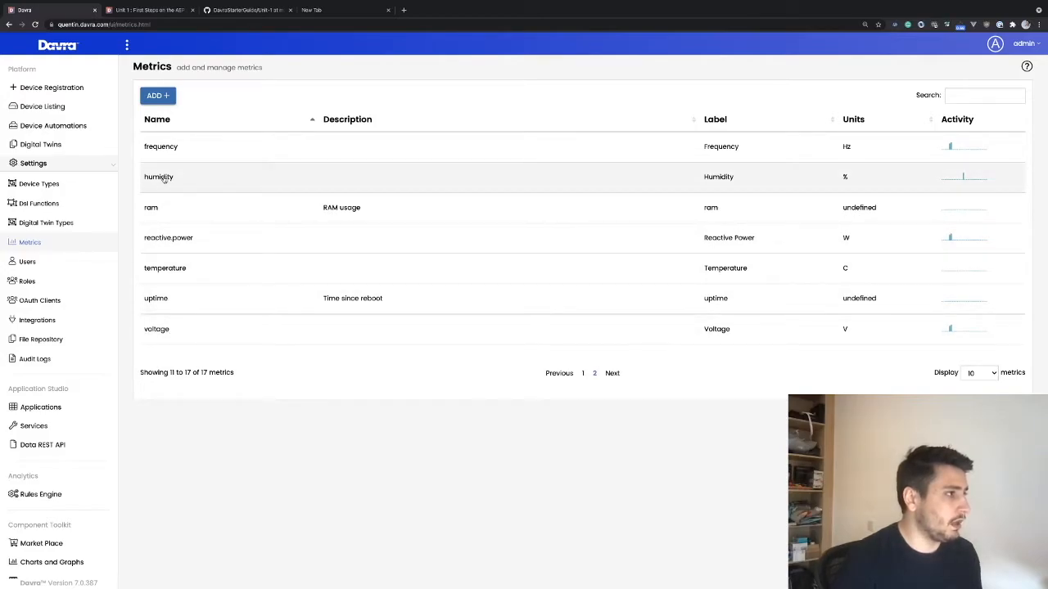
# Step: Return to the Unit 1 guide and highlight the required metrics in its table, from voltage to apparent.power
pyautogui.click(241, 11)
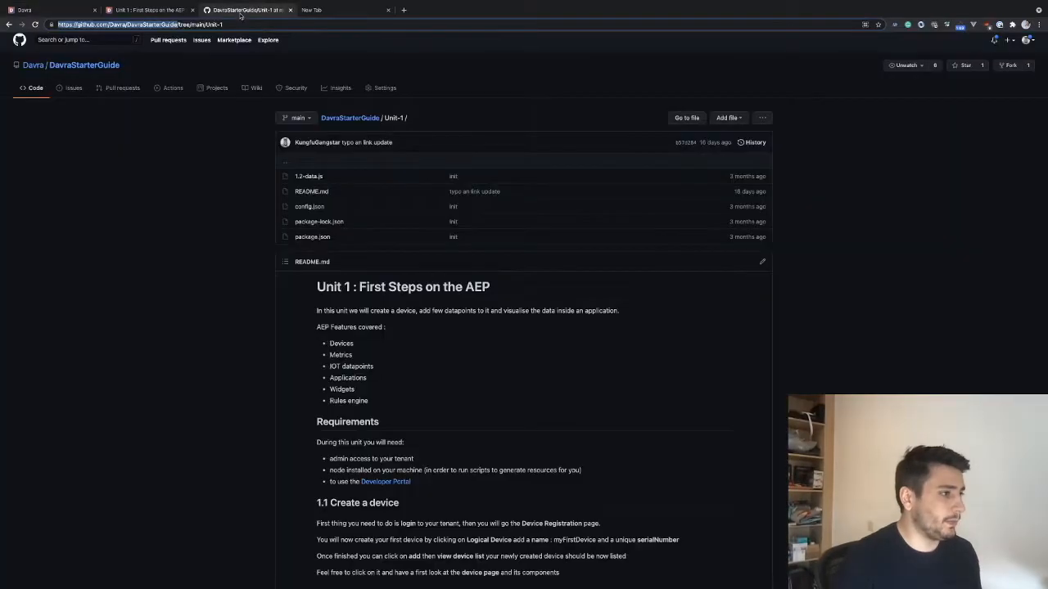
pyautogui.click(148, 10)
pyautogui.moveTo(347, 321); pyautogui.dragTo(487, 420)
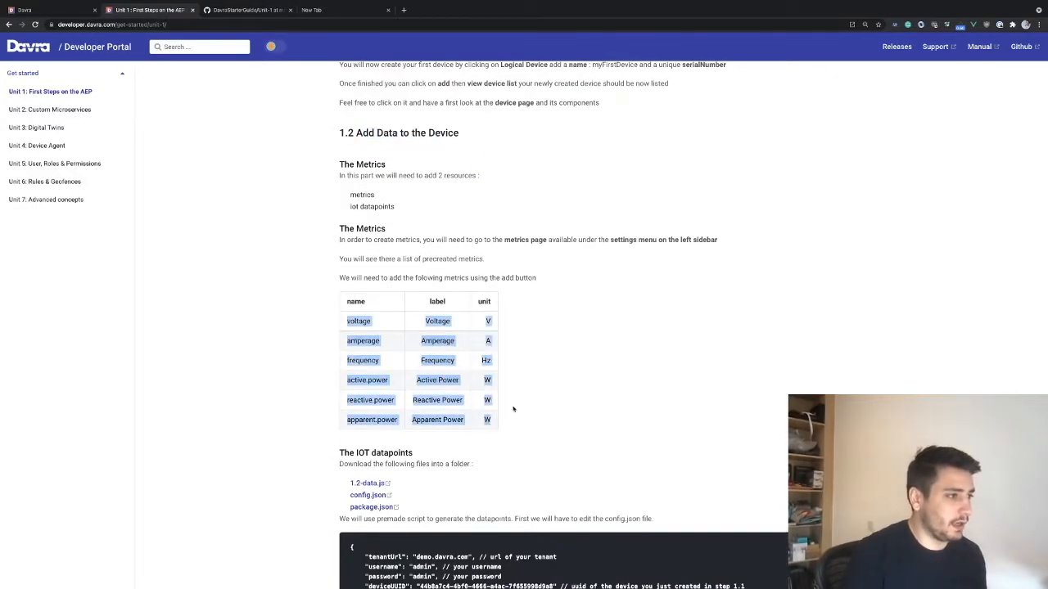
pyautogui.click(489, 413)
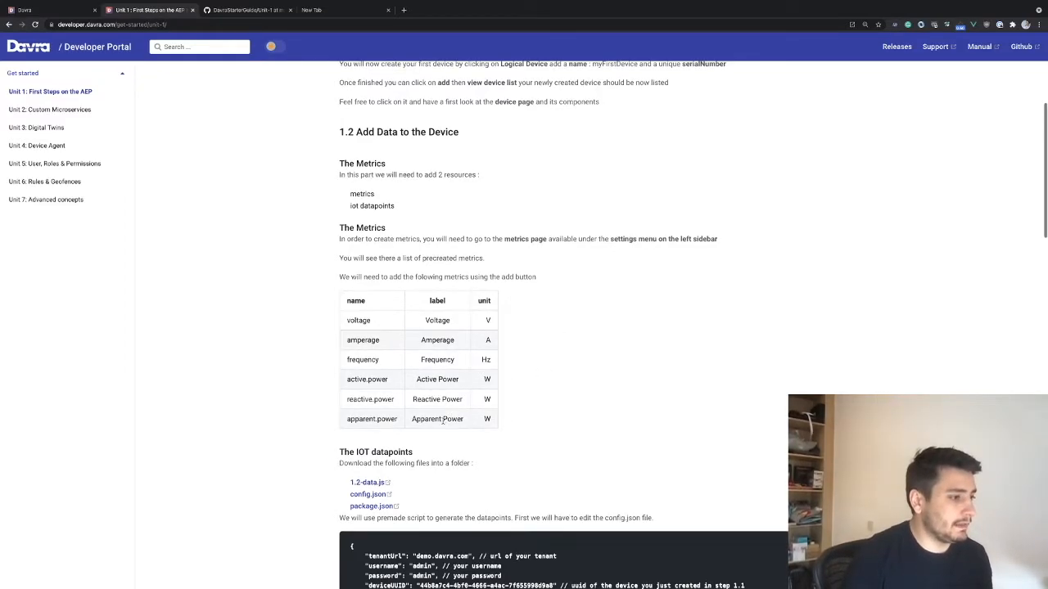
# Step: Highlight the guide's IOT datapoints heading and examine the listed download files and config.json instructions
pyautogui.scroll(-1, 335, 406)
pyautogui.moveTo(335, 406); pyautogui.dragTo(415, 408)
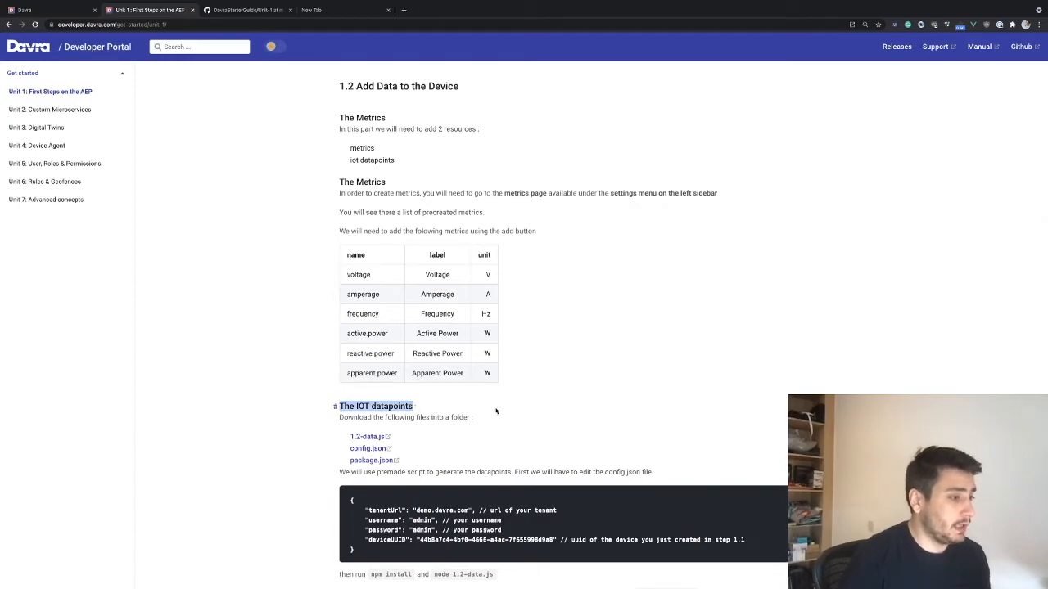
pyautogui.scroll(-1, 405, 409)
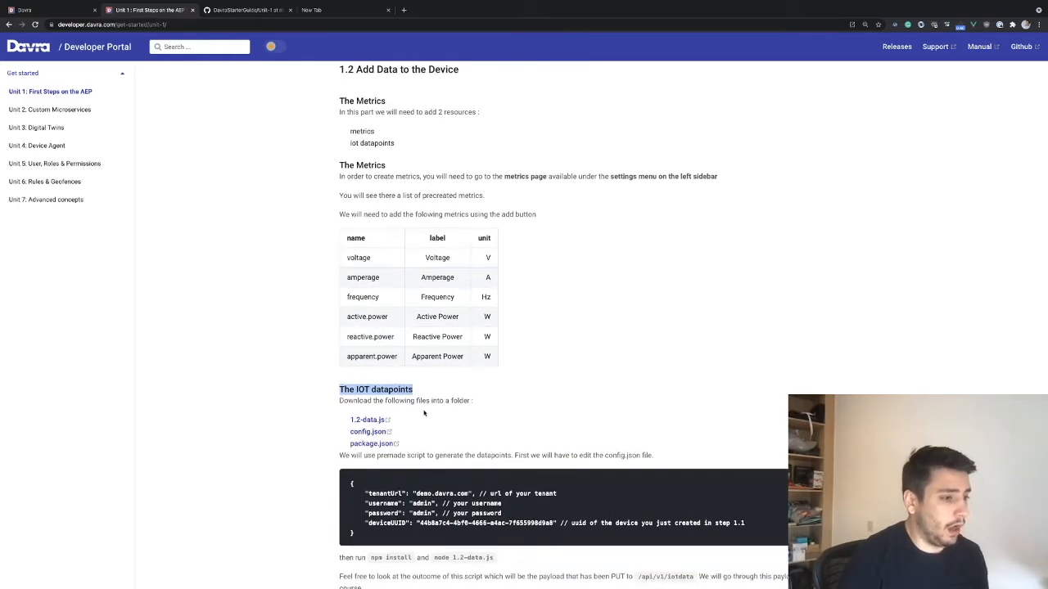
pyautogui.scroll(1, 423, 413)
pyautogui.scroll(-1, 415, 421)
pyautogui.scroll(1, 430, 487)
pyautogui.scroll(-1, 426, 492)
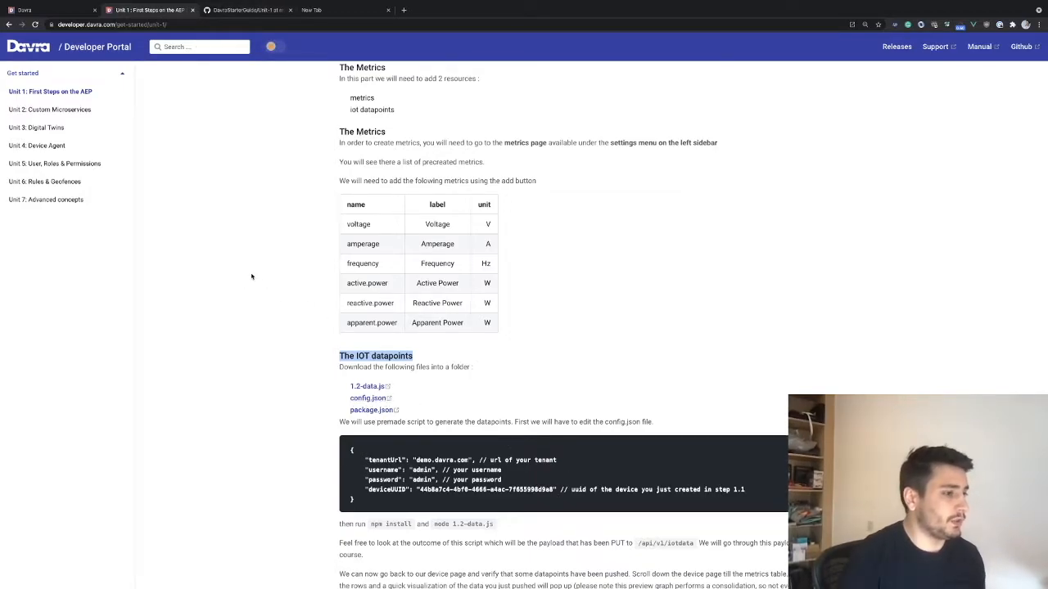
pyautogui.scroll(-1, 409, 460)
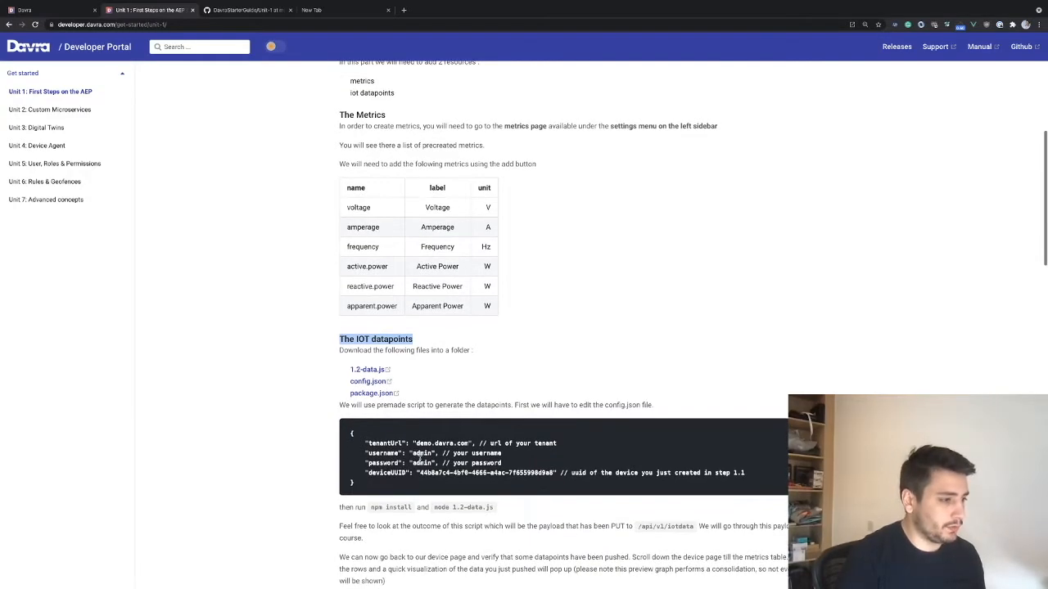
# Step: Highlight the tenantUrl, login and deviceUUID values in the guide's config.json example
pyautogui.click(414, 443)
pyautogui.moveTo(470, 443); pyautogui.dragTo(417, 442)
pyautogui.click(418, 443)
pyautogui.scroll(1, 418, 449)
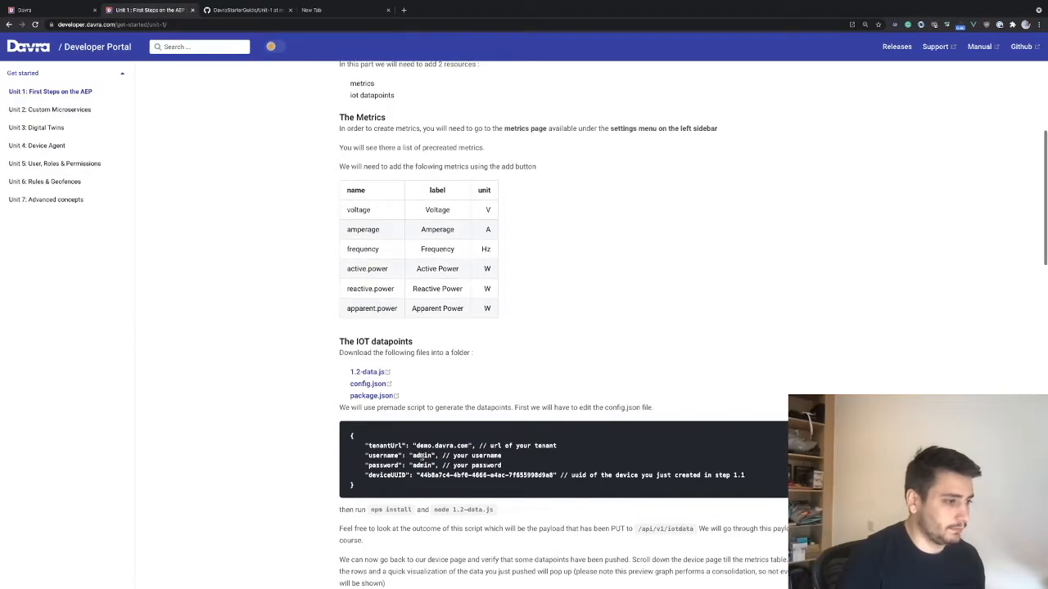
pyautogui.moveTo(416, 455); pyautogui.dragTo(558, 475)
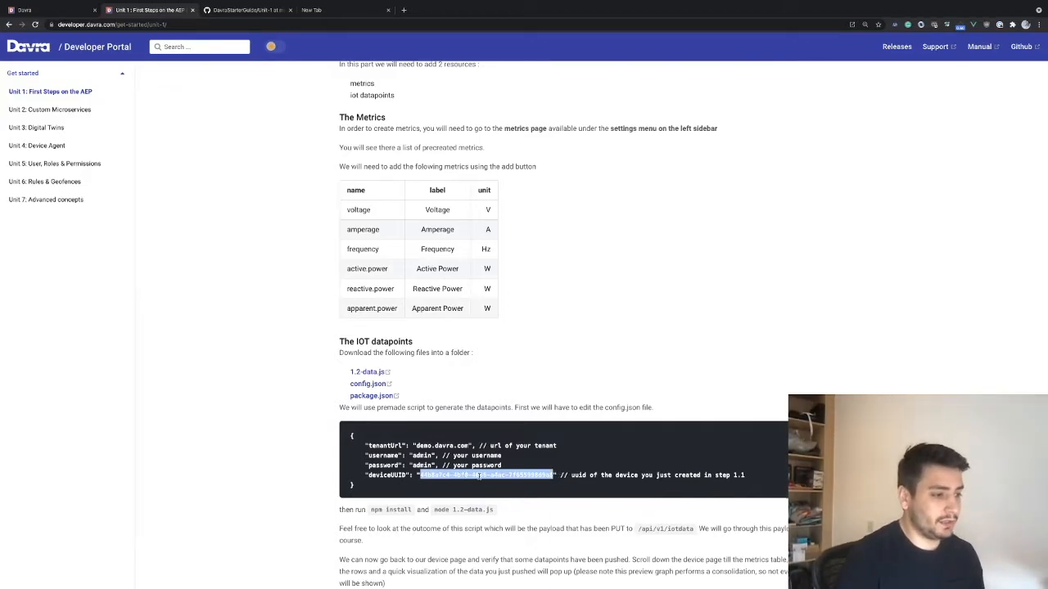
# Step: Open the newly registered device's page from the tenant's device list and highlight its UUID in Device Info
pyautogui.click(51, 10)
pyautogui.click(45, 107)
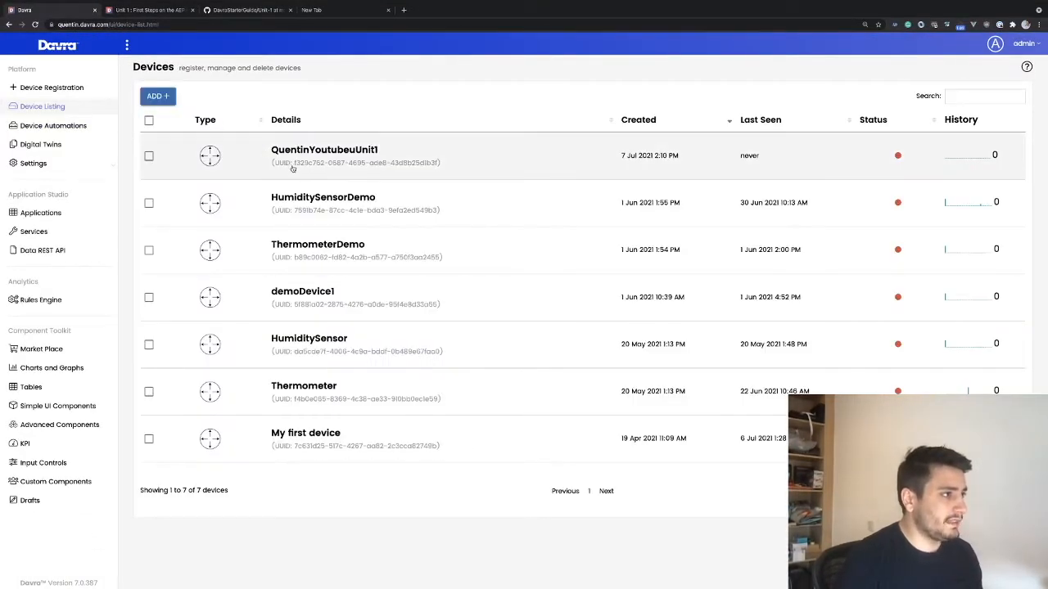
pyautogui.moveTo(297, 165); pyautogui.dragTo(437, 170)
pyautogui.click(437, 170)
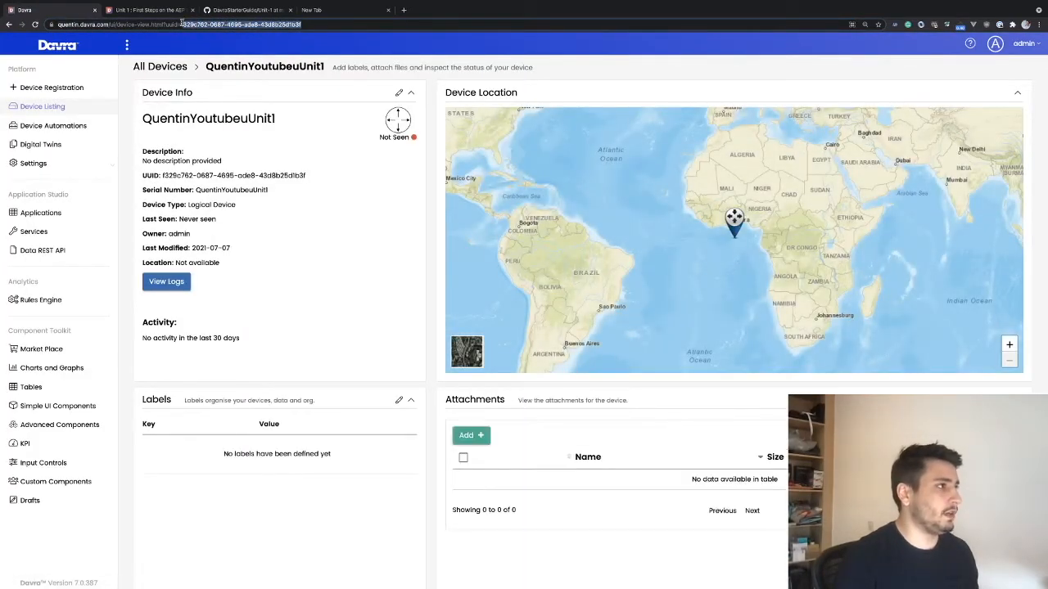
pyautogui.moveTo(162, 175); pyautogui.dragTo(310, 176)
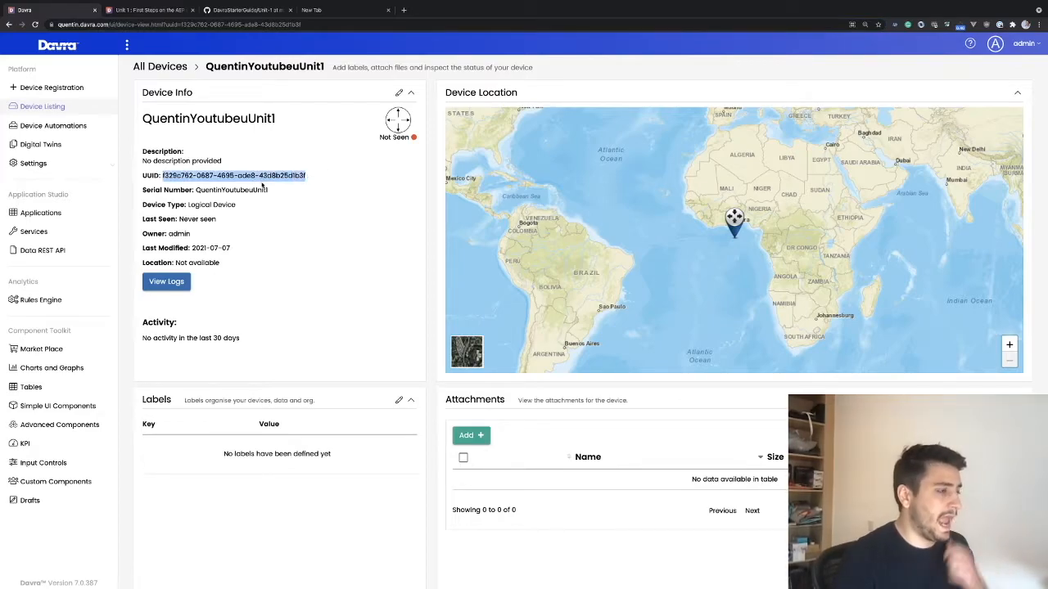
# Step: Switch to the Visual Studio Code window that has the Unit-1 script 1.2-data.js open
pyautogui.hotkey('ctrl', 'Left')
pyautogui.hotkey('ctrl', 'Right')
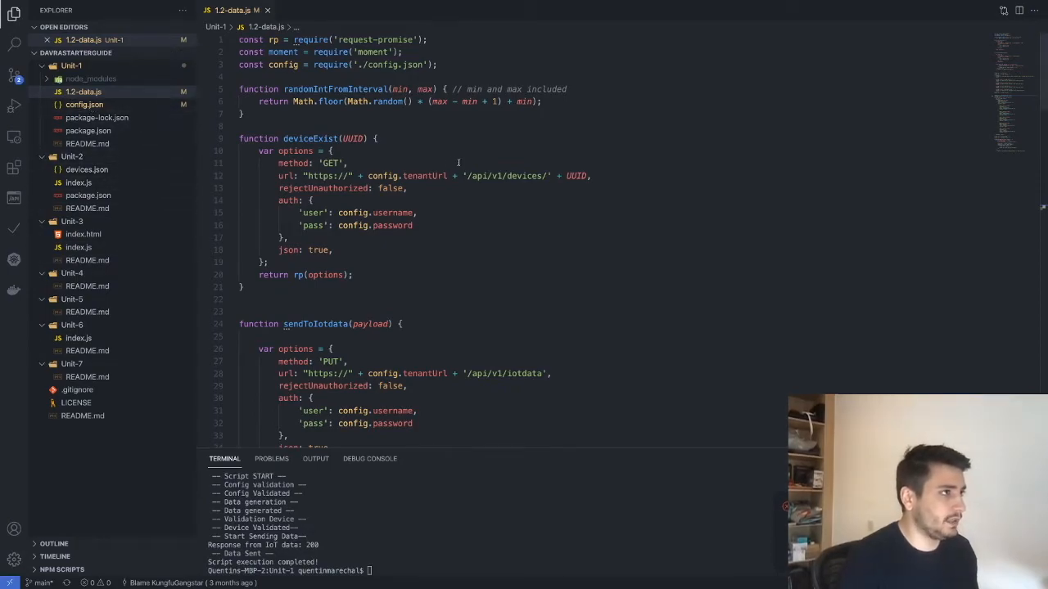
pyautogui.hotkey('ctrl', 'Up')
pyautogui.moveTo(563, 29); pyautogui.dragTo(564, 2)
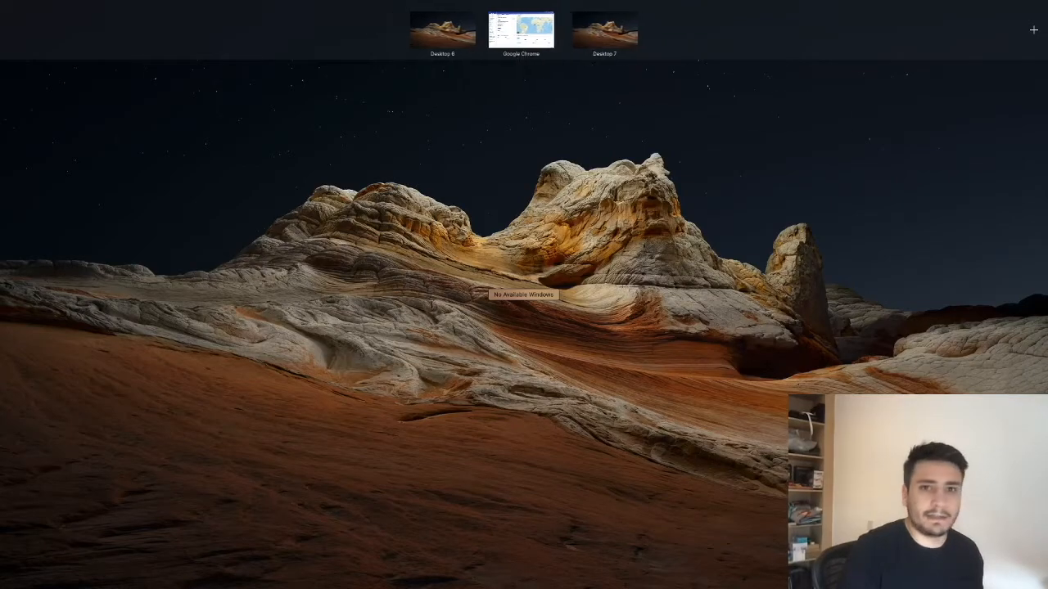
pyautogui.hotkey('ctrl', 'Up')
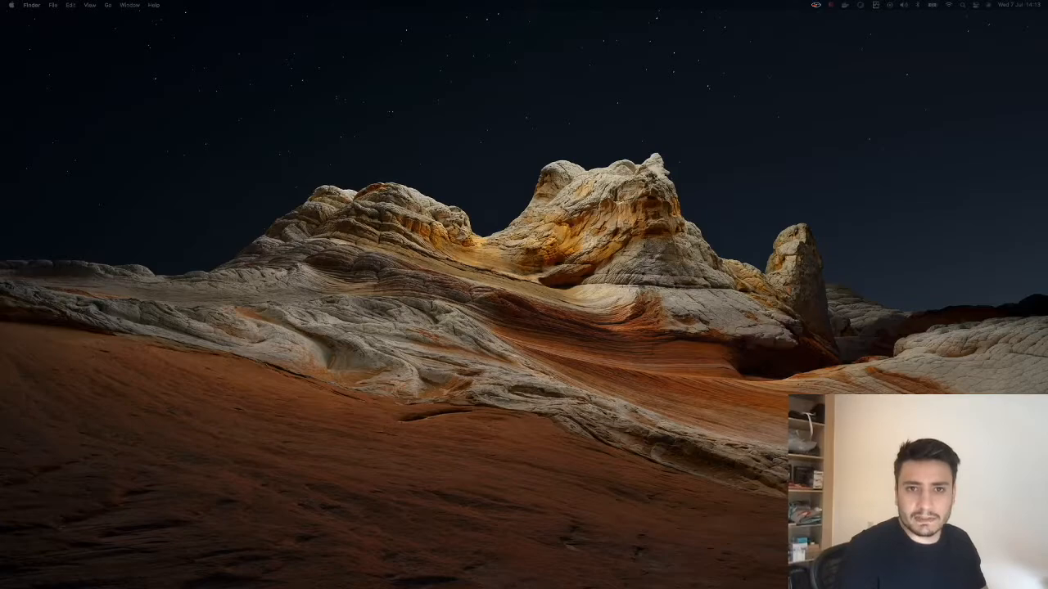
pyautogui.hotkey('ctrl', 'Up')
pyautogui.moveTo(677, 76); pyautogui.dragTo(557, 31)
pyautogui.click(558, 33)
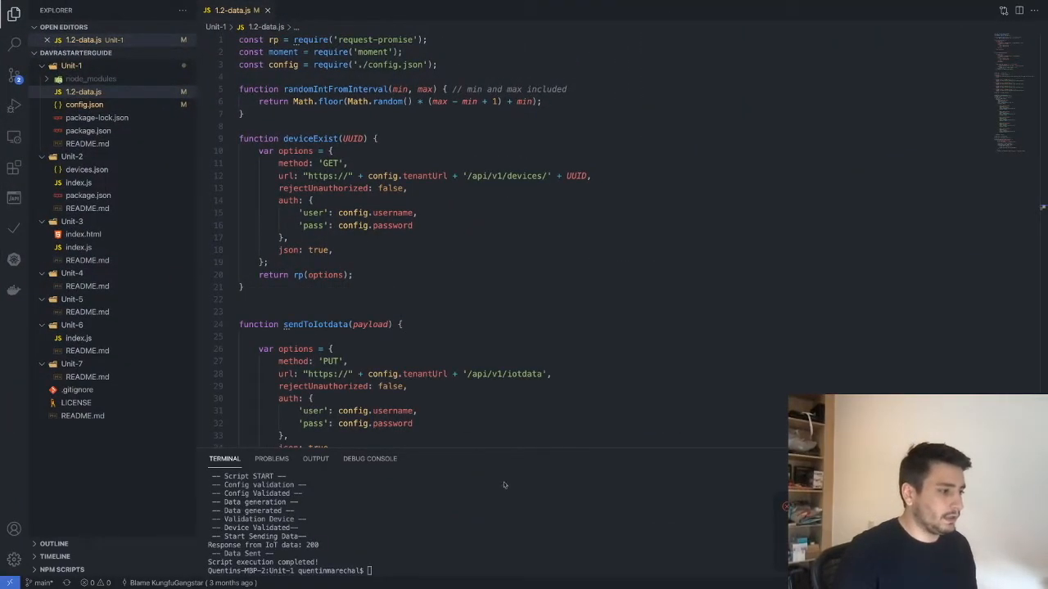
# Step: Clear the terminal and run npm install in the Unit-1 folder
pyautogui.click(506, 512)
pyautogui.write('clear')
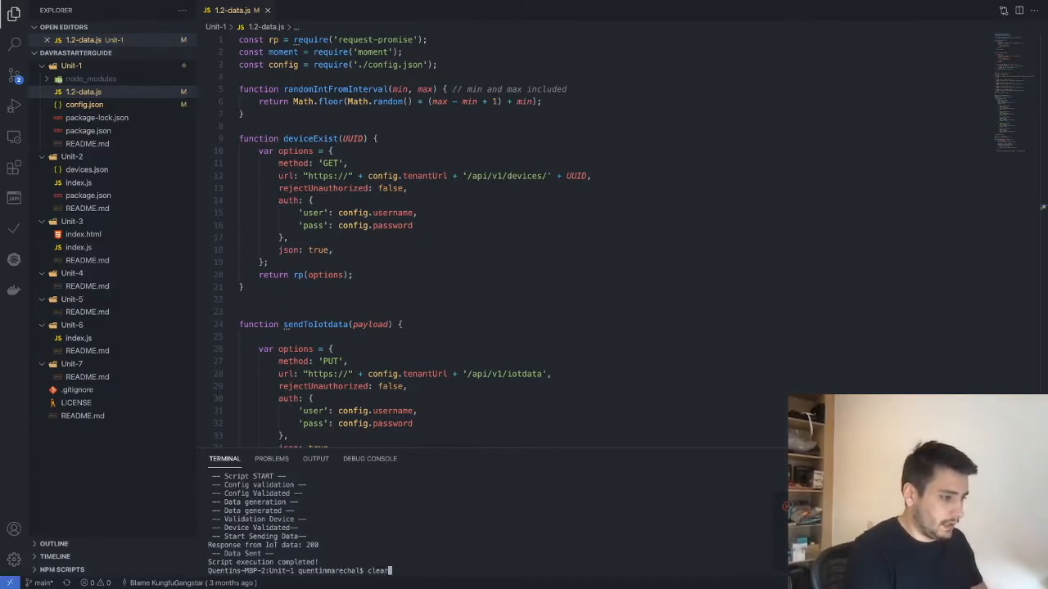
pyautogui.press('Return')
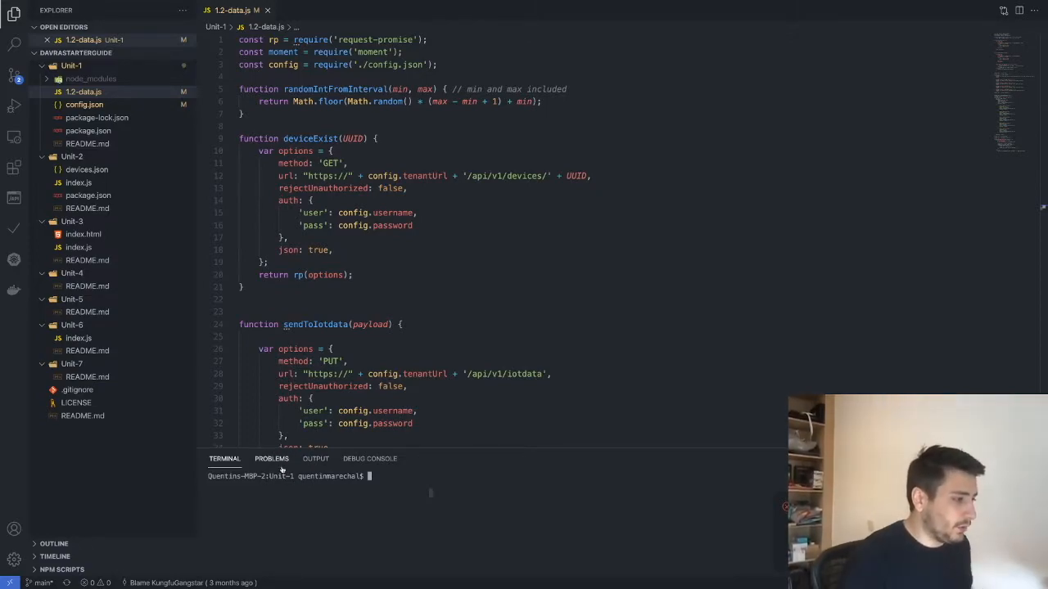
pyautogui.write('npm install')
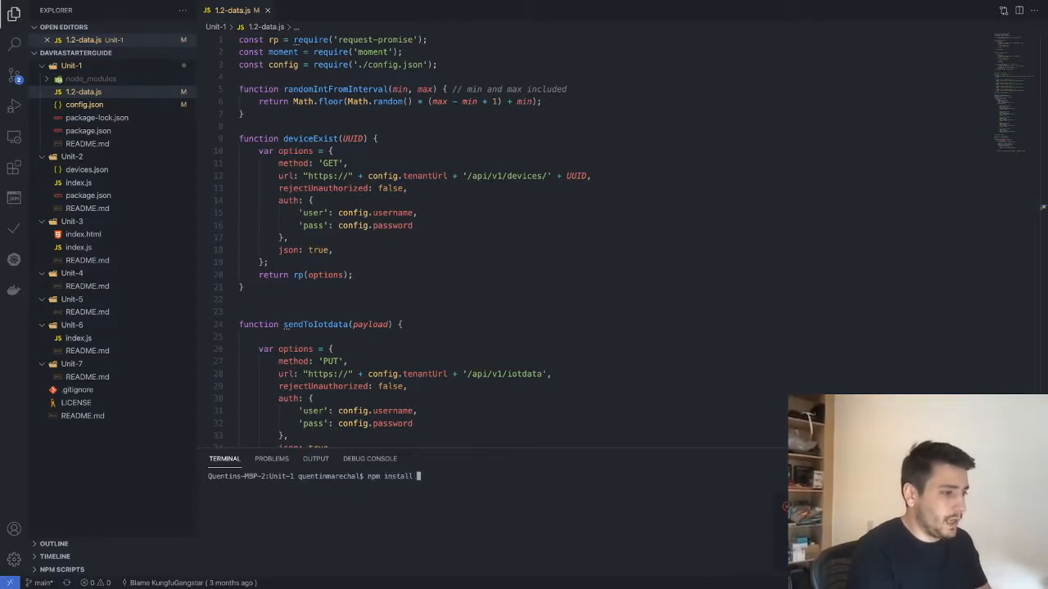
pyautogui.press('Return')
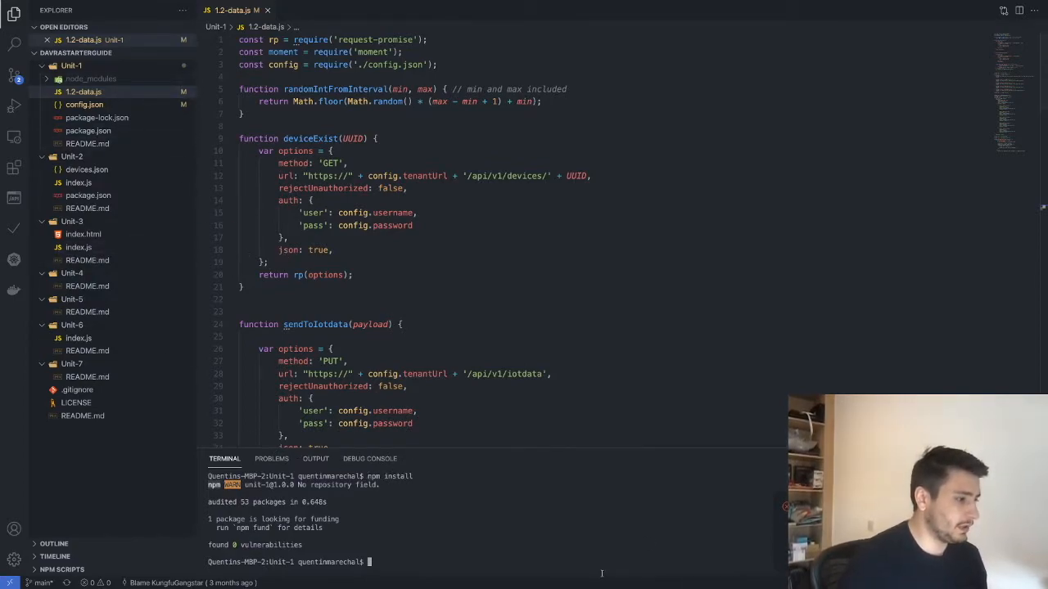
# Step: Run the datapoint script with node 1.2-data.js in the terminal
pyautogui.write('node ')
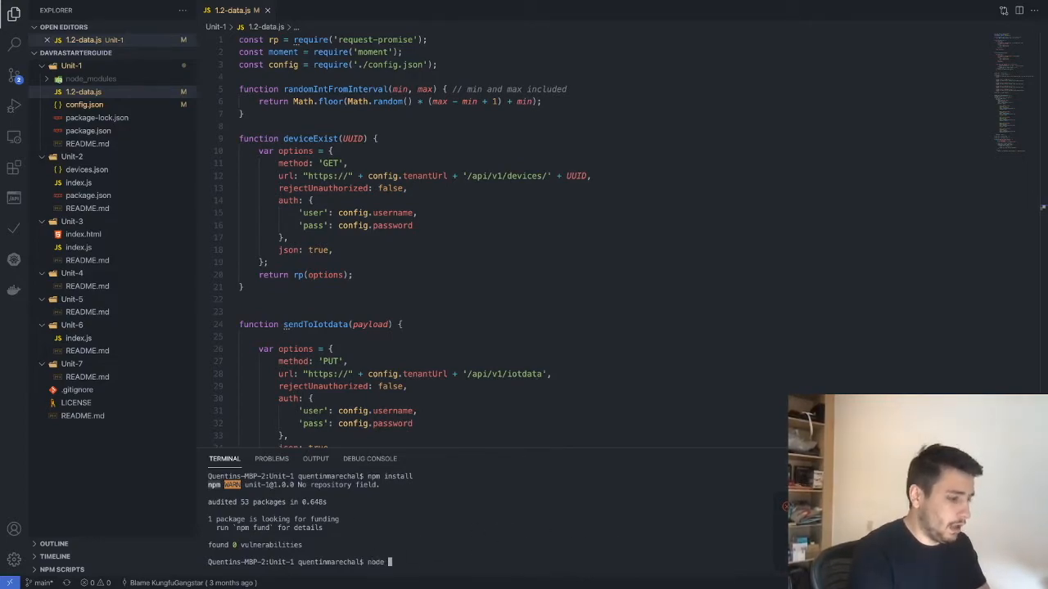
pyautogui.write('1.2')
pyautogui.press('Tab')
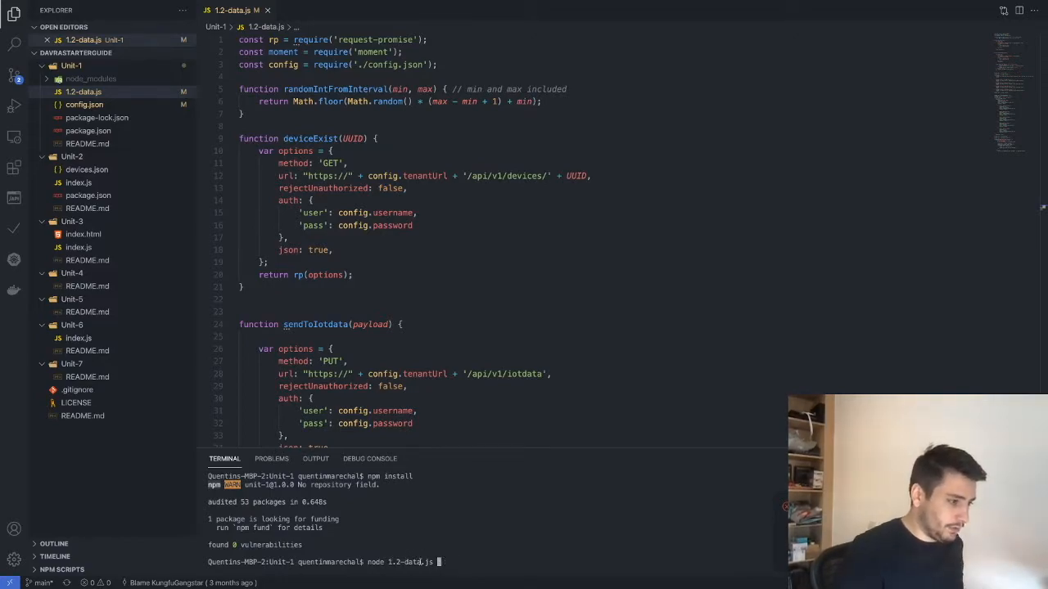
pyautogui.press('Return')
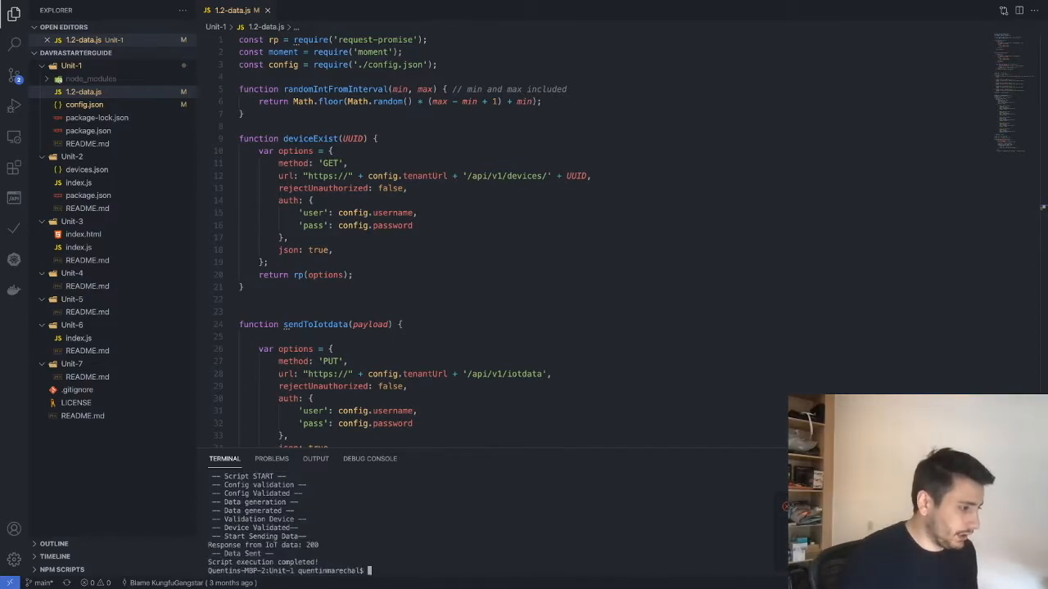
# Step: Examine the script's terminal output, highlighting the lines from data generation to device validation
pyautogui.moveTo(225, 502); pyautogui.dragTo(297, 520)
pyautogui.scroll(1, 268, 537)
pyautogui.scroll(-1, 268, 537)
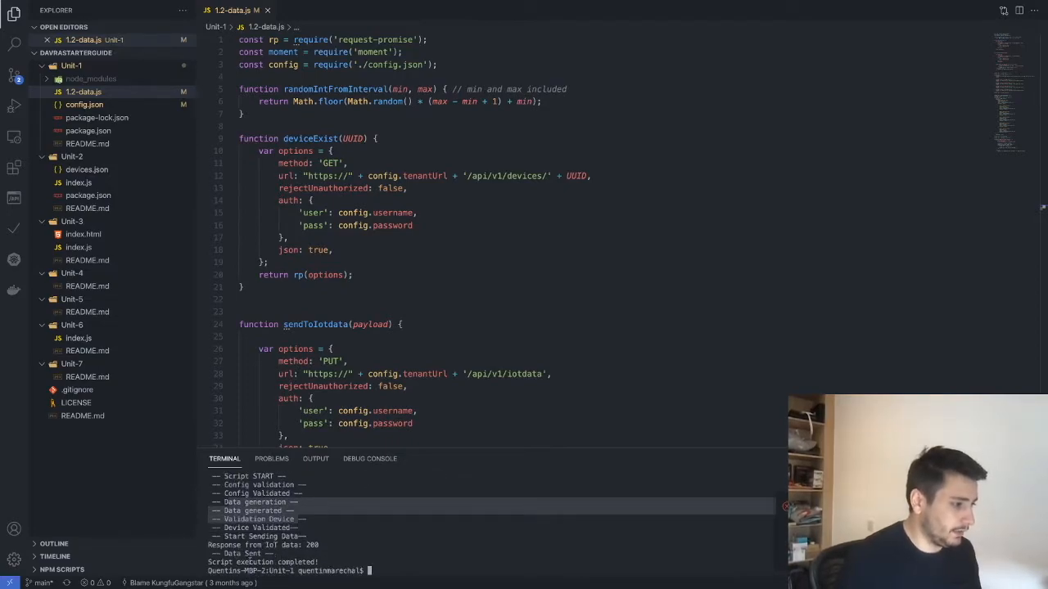
# Step: Switch to the Davra device page in the browser and reload it to check the device's status and activity
pyautogui.scroll(-4, 351, 407)
pyautogui.scroll(4, 375, 365)
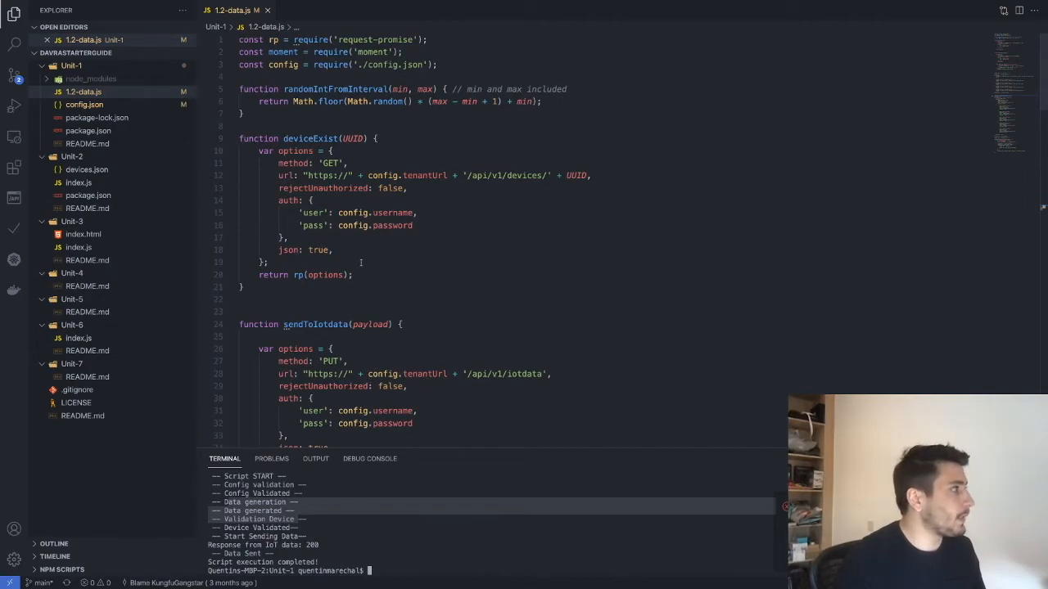
pyautogui.hotkey('ctrl', 'Left')
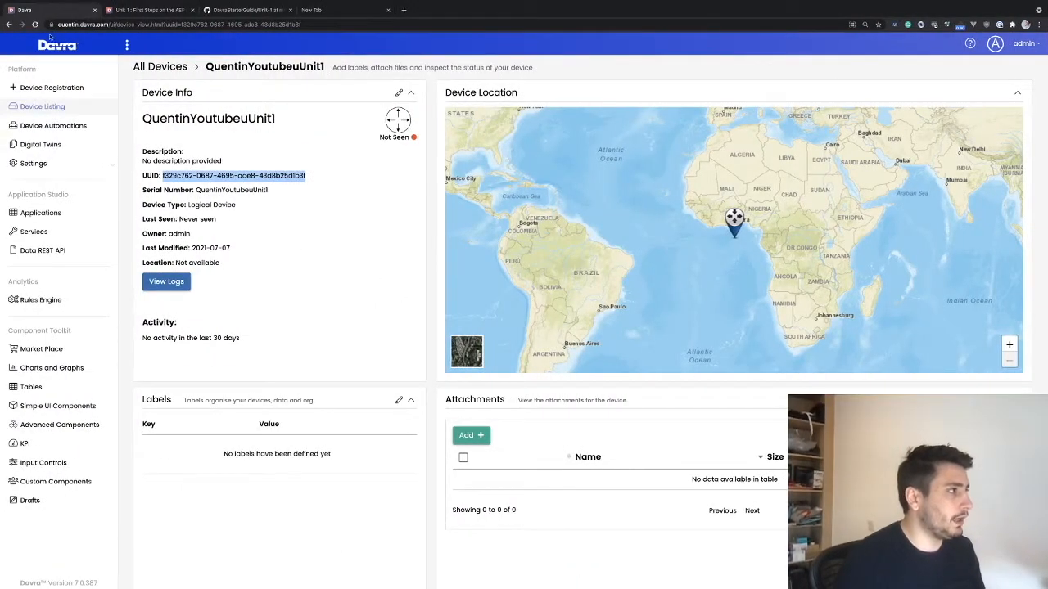
pyautogui.click(35, 24)
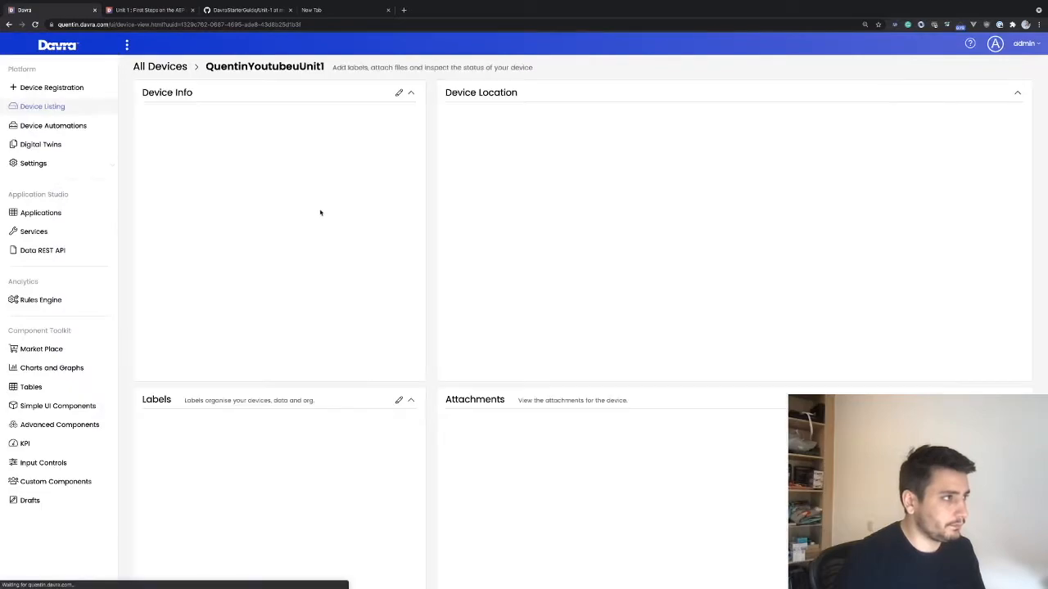
pyautogui.moveTo(386, 353)
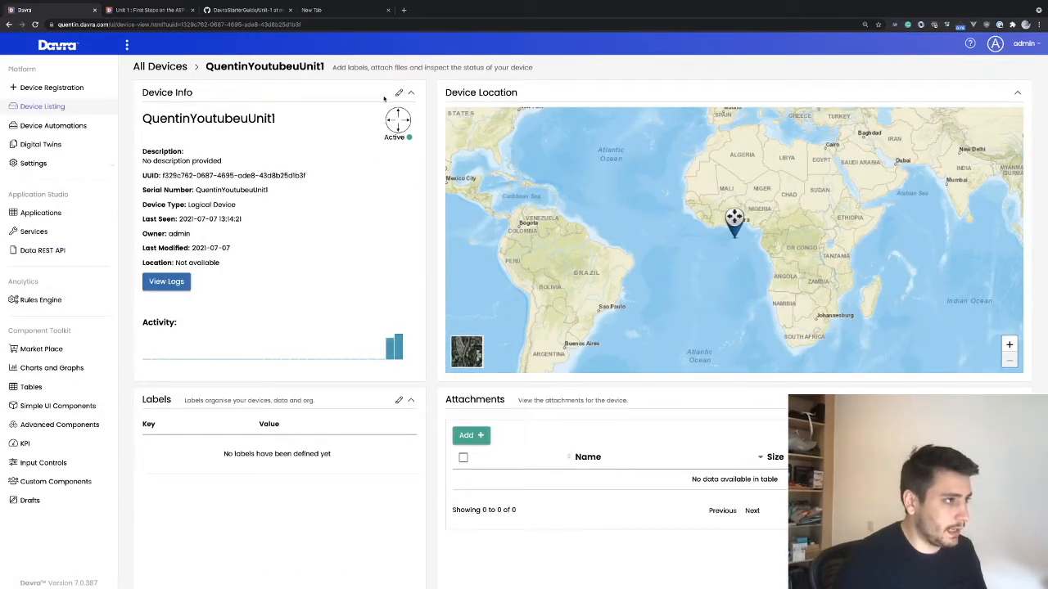
pyautogui.scroll(-1, 373, 192)
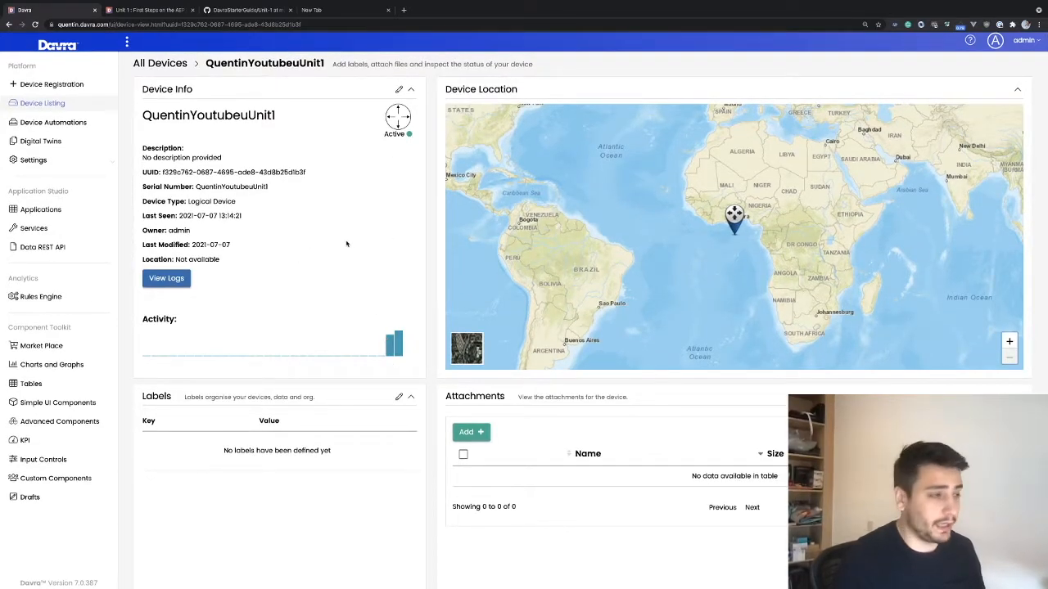
# Step: Review the metrics reported by the device and view the activity graph of active.power
pyautogui.scroll(-5, 344, 253)
pyautogui.scroll(-3, 348, 243)
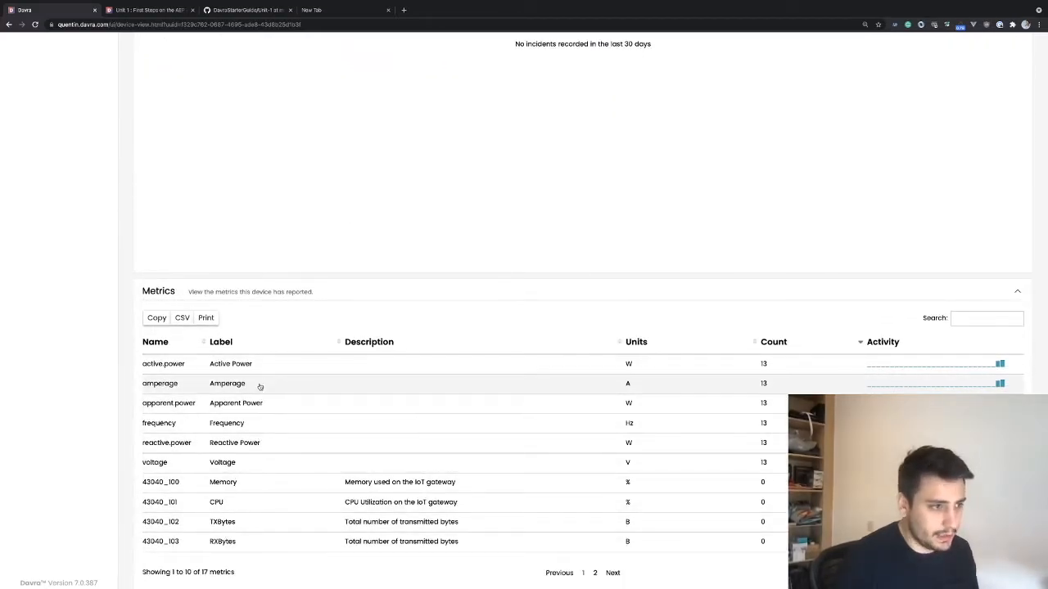
pyautogui.scroll(1, 250, 380)
pyautogui.click(975, 376)
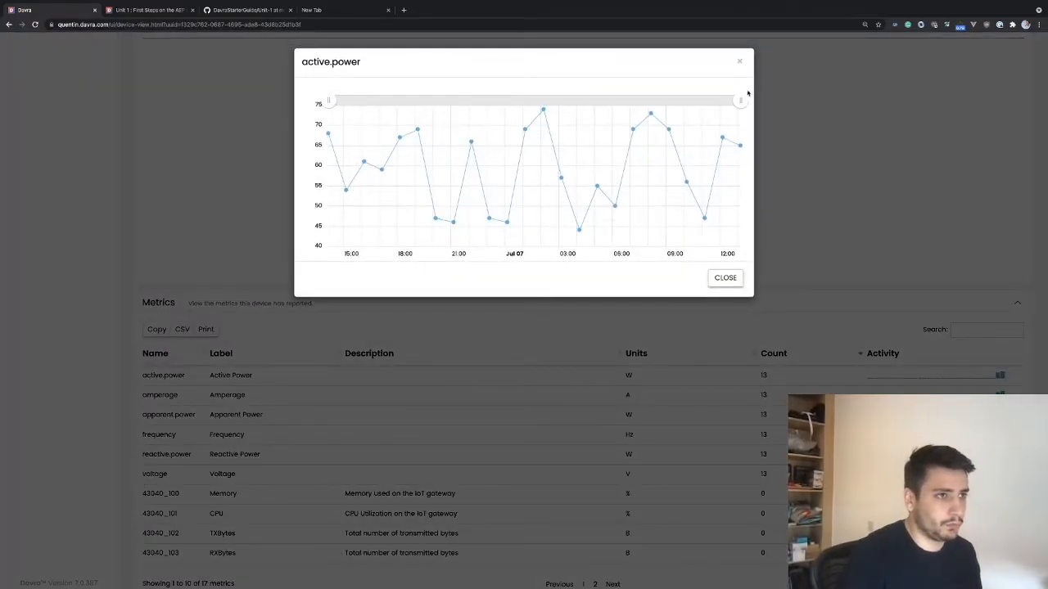
pyautogui.click(739, 63)
pyautogui.scroll(-2, 699, 438)
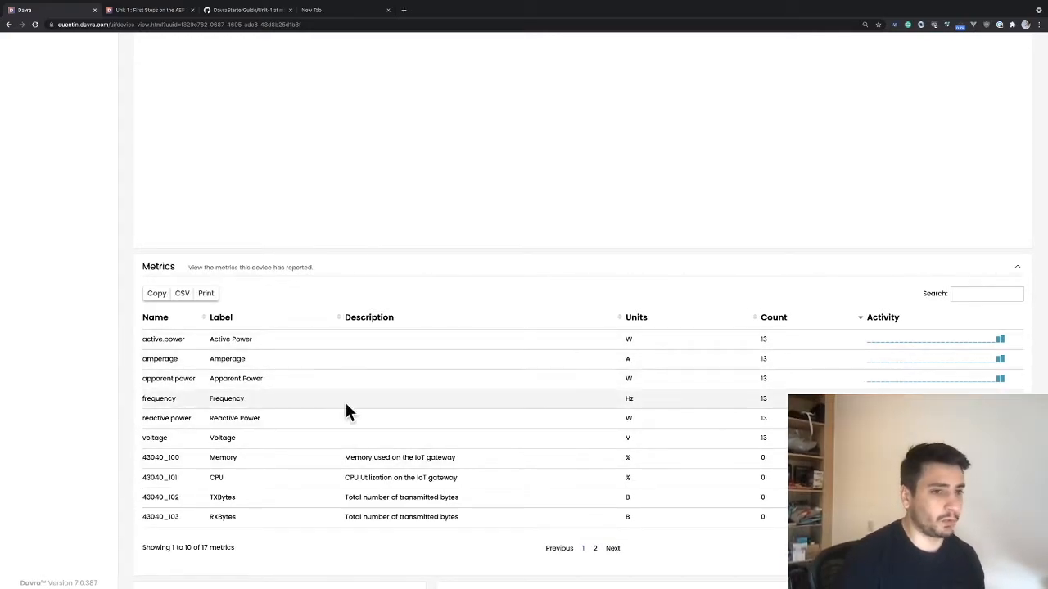
pyautogui.scroll(10, 586, 392)
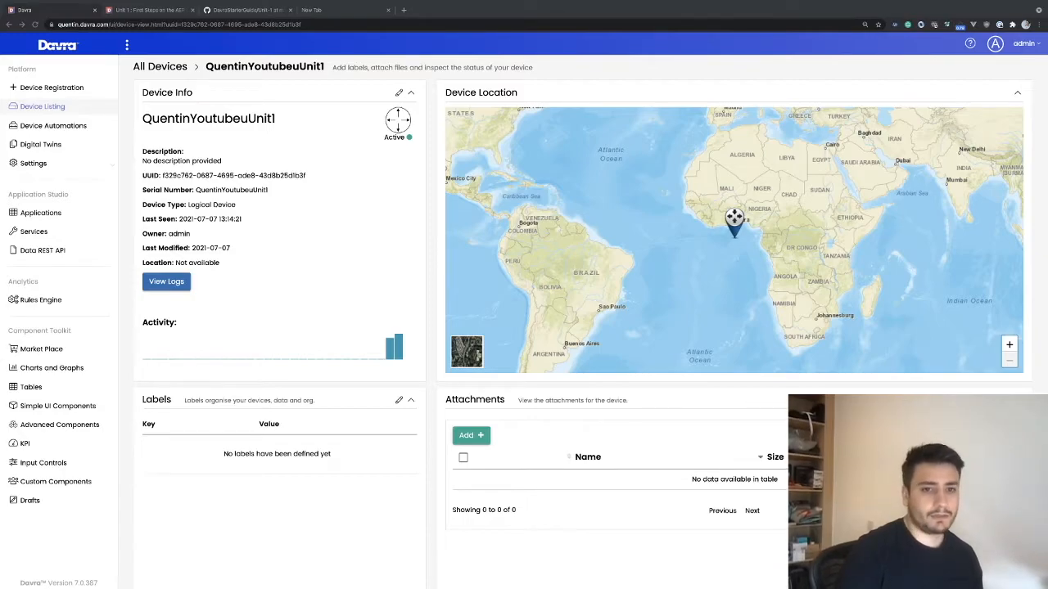
# Step: Create a new application named unit1 with the custom URL unit1 and the map enabled
pyautogui.click(51, 213)
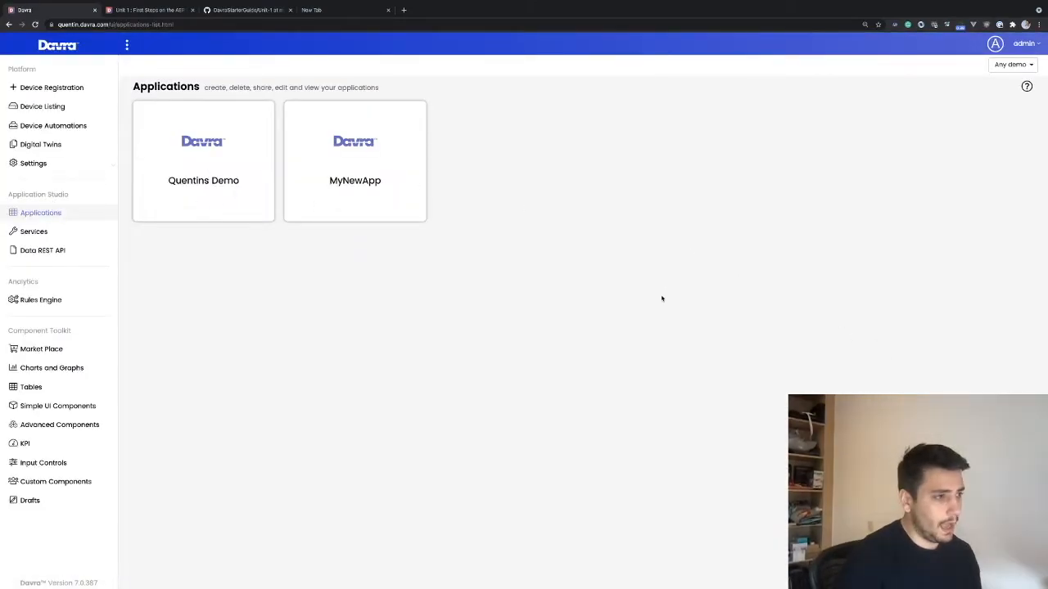
pyautogui.click(126, 45)
pyautogui.click(502, 103)
pyautogui.write('unit1')
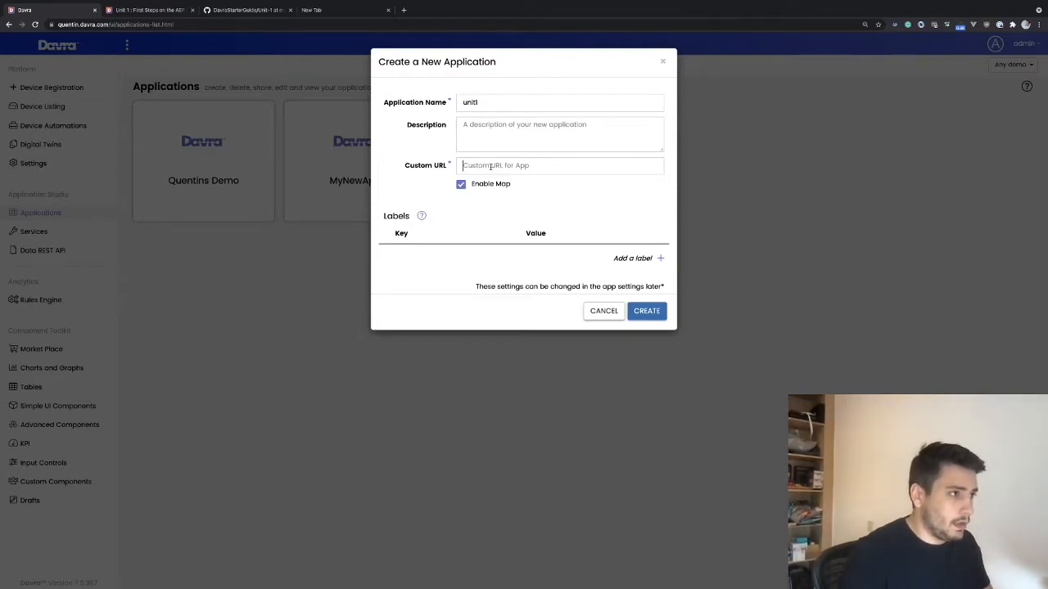
pyautogui.write('unit1')
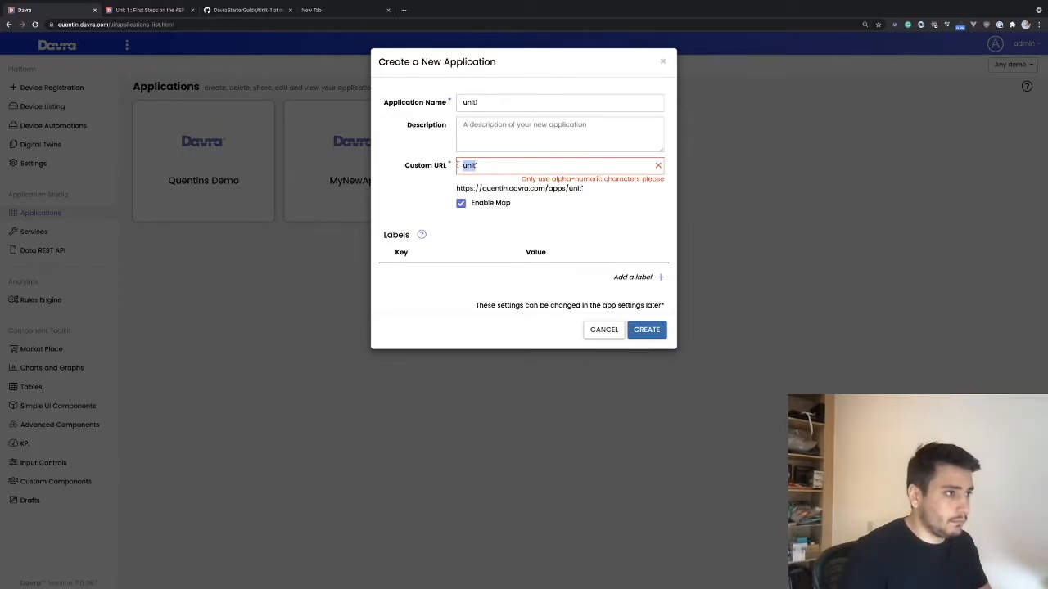
pyautogui.hotkey('ctrl', 'a')
pyautogui.press('BackSpace')
pyautogui.write('u')
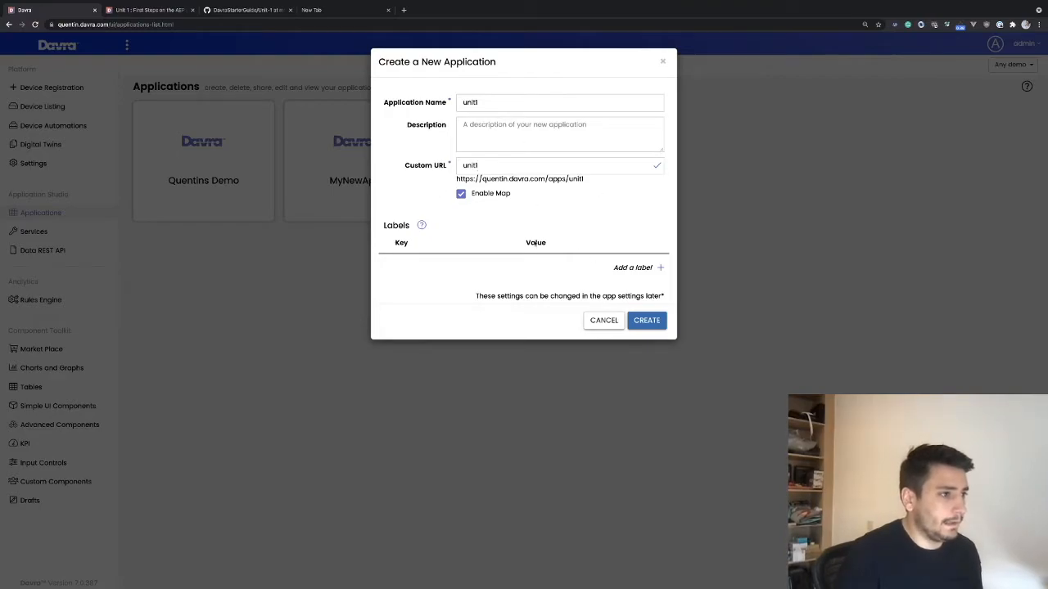
pyautogui.click(658, 323)
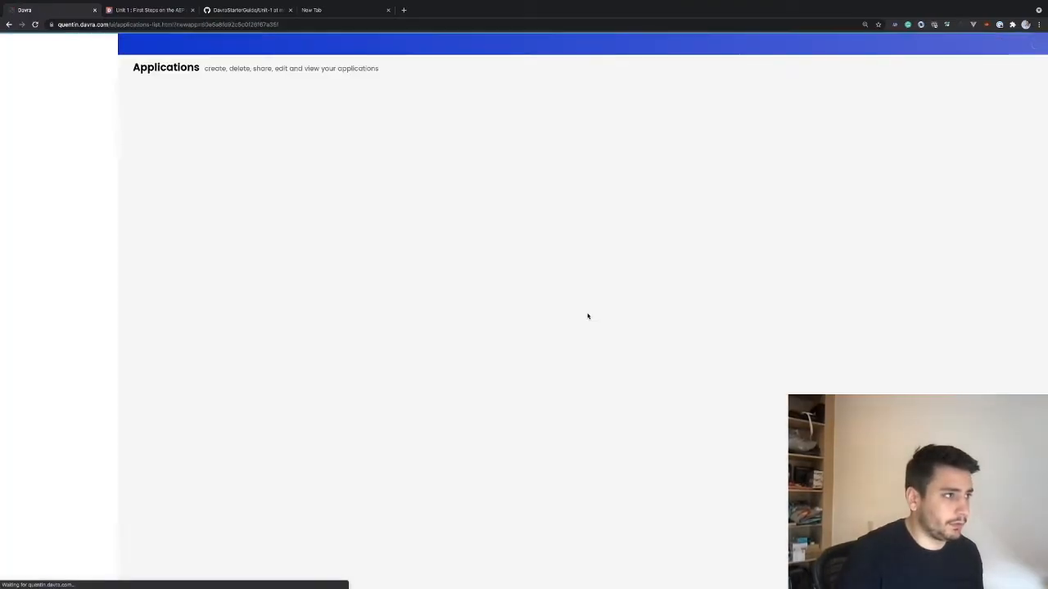
# Step: Open the unit1 application for editing and set its appearance's back colour to #af54d3
pyautogui.moveTo(163, 145)
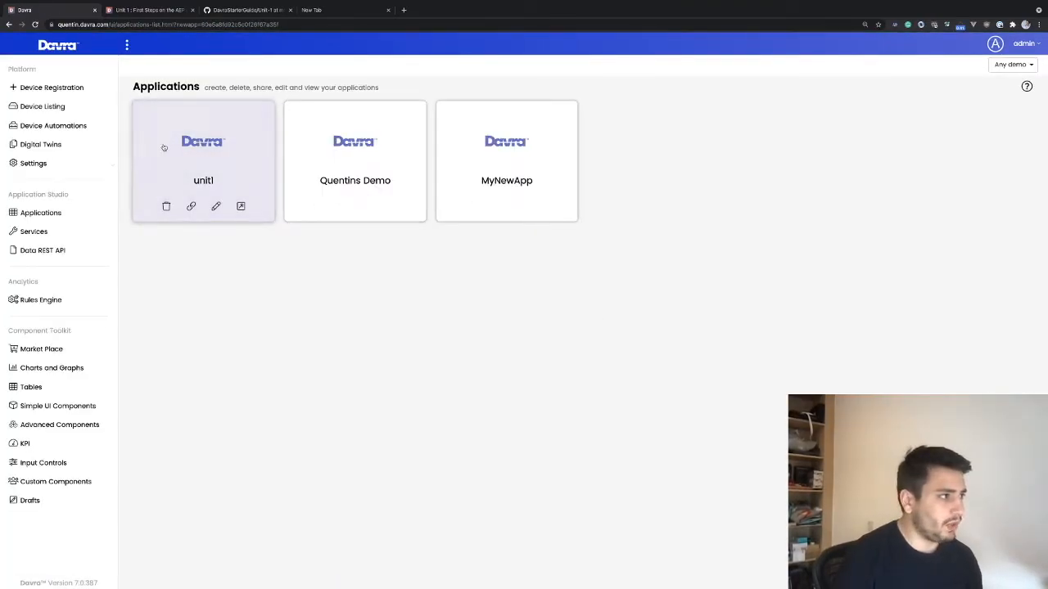
pyautogui.click(216, 210)
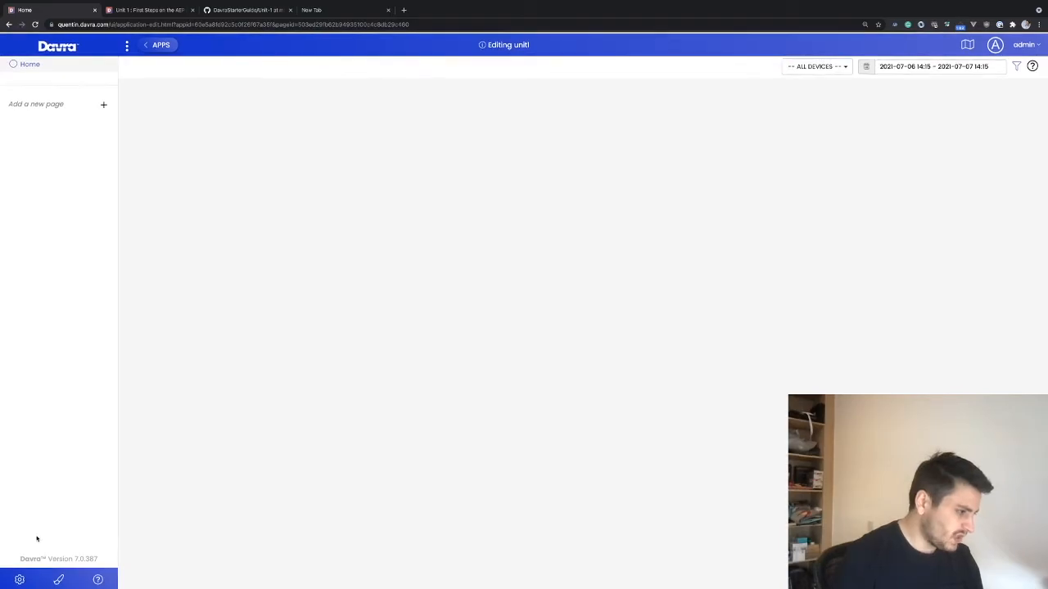
pyautogui.click(58, 578)
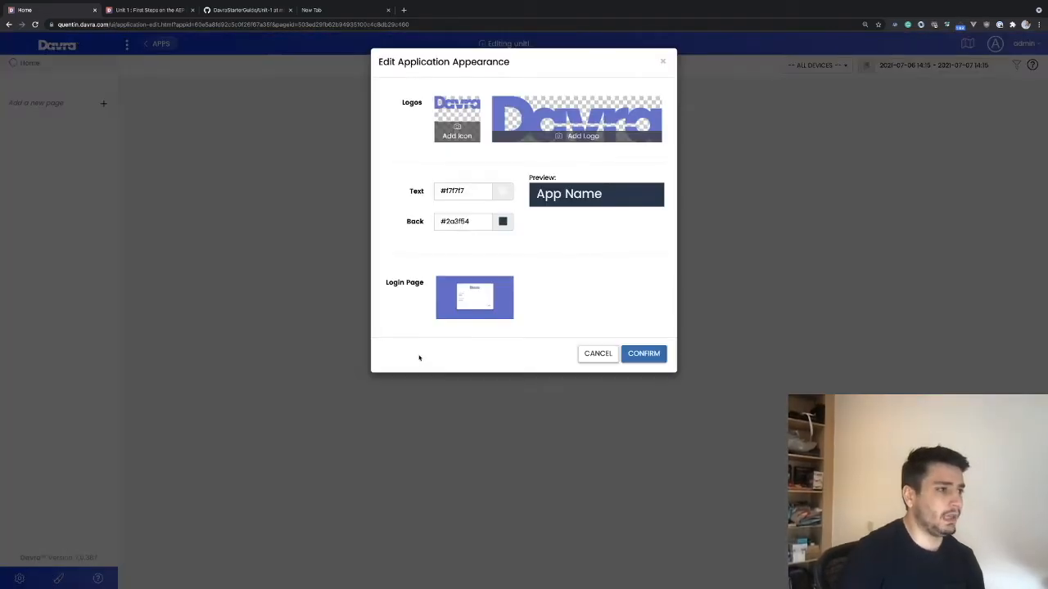
pyautogui.click(504, 222)
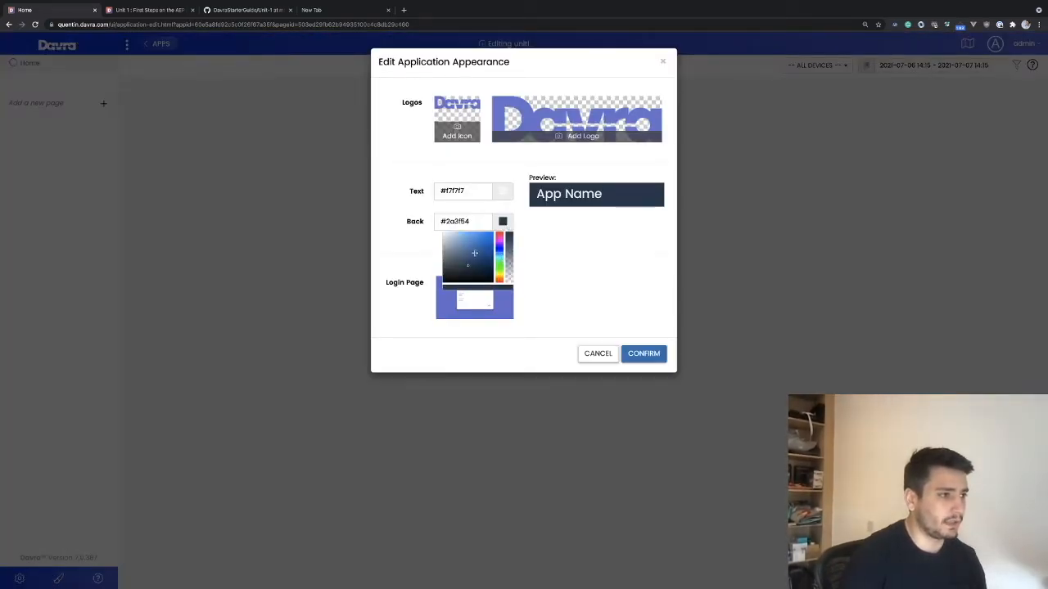
pyautogui.click(499, 243)
pyautogui.moveTo(467, 249); pyautogui.dragTo(473, 240)
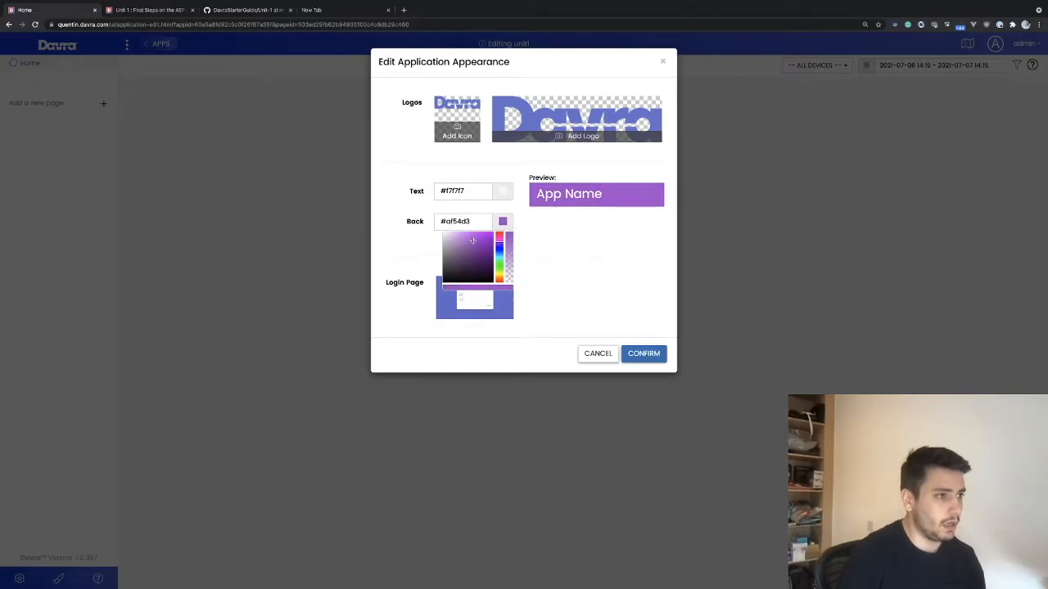
pyautogui.click(644, 354)
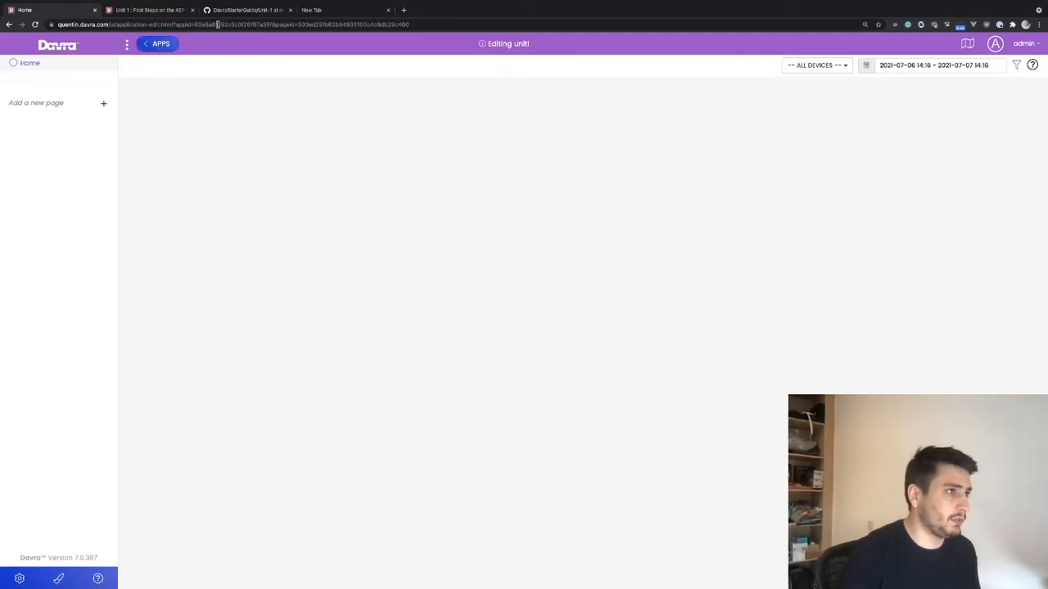
pyautogui.click(58, 579)
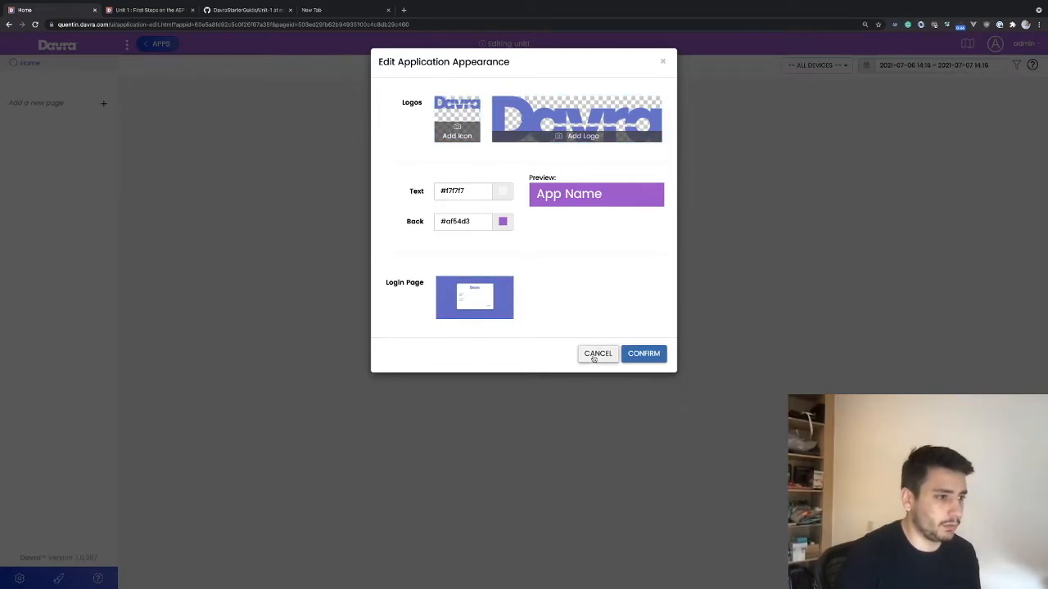
pyautogui.click(643, 353)
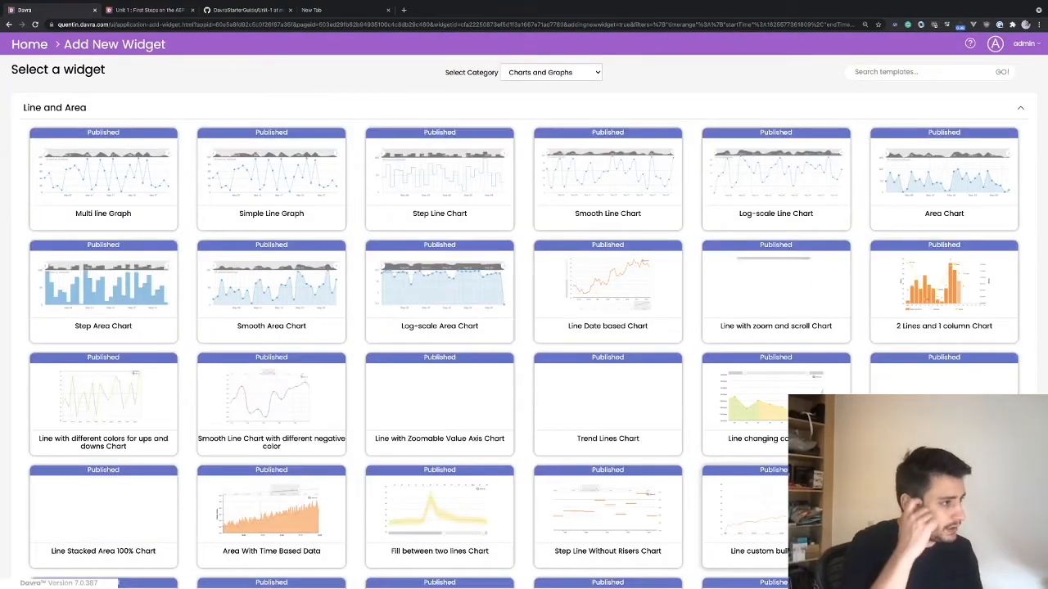
# Step: Add a Simple Line Graph widget from the Charts and Graphs category to the Home page
pyautogui.click(541, 73)
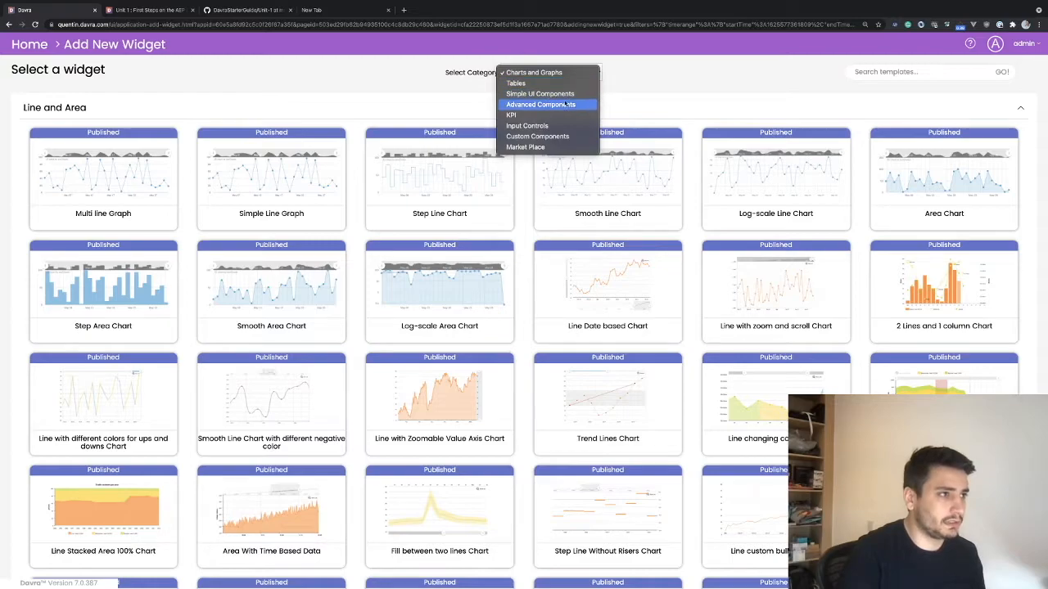
pyautogui.click(365, 79)
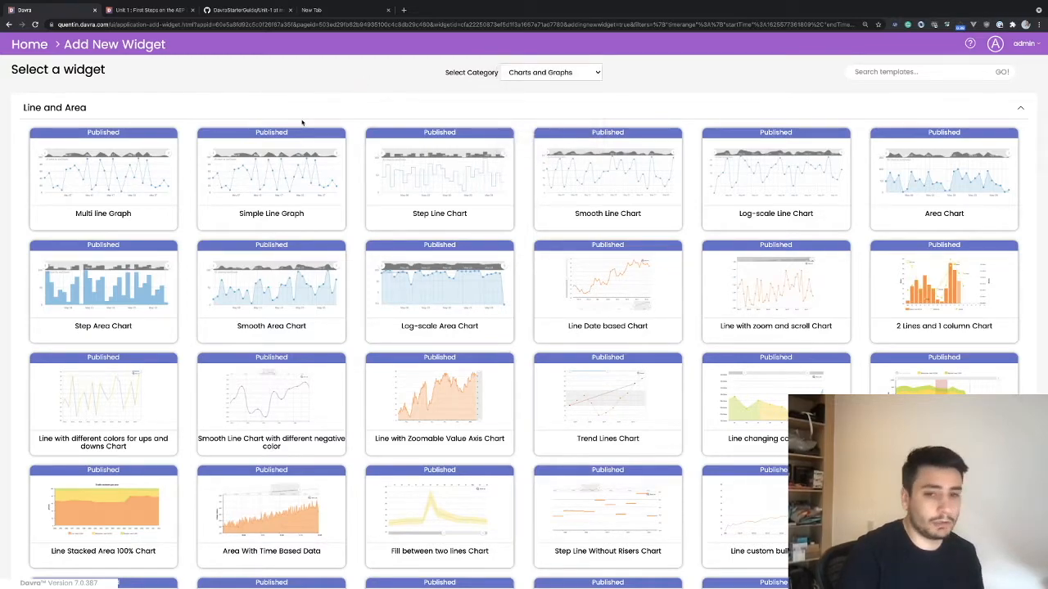
pyautogui.click(271, 175)
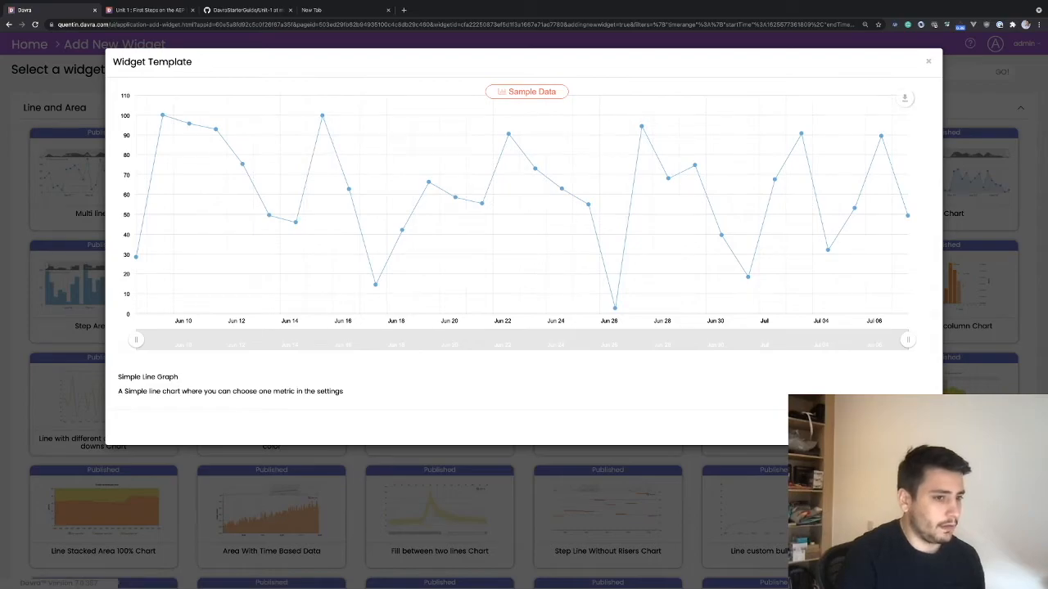
pyautogui.click(910, 427)
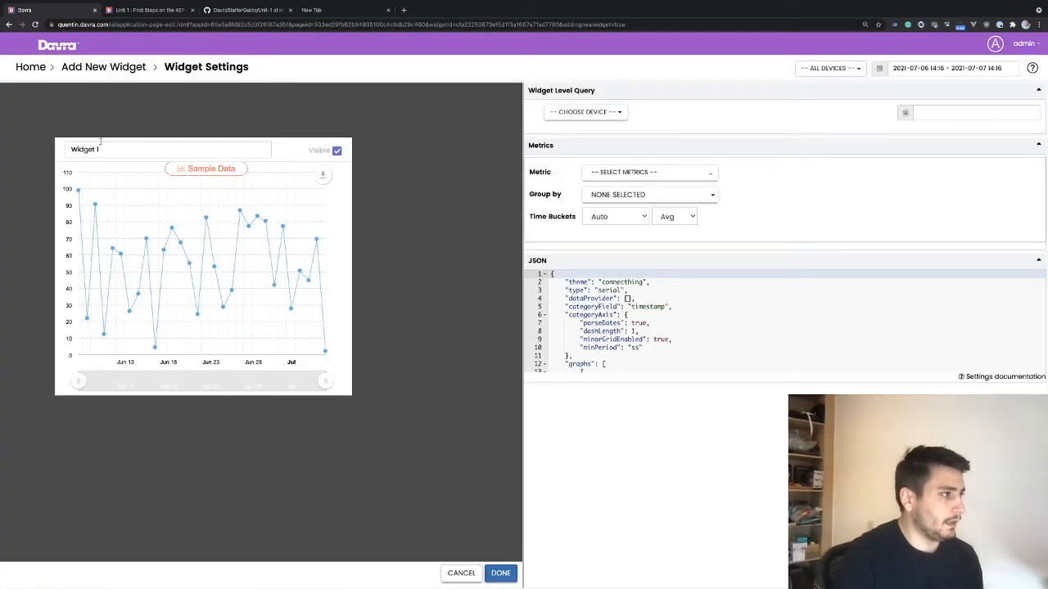
# Step: Title the line graph widget Active Power and select active.power as its metric
pyautogui.moveTo(99, 149); pyautogui.dragTo(21, 148)
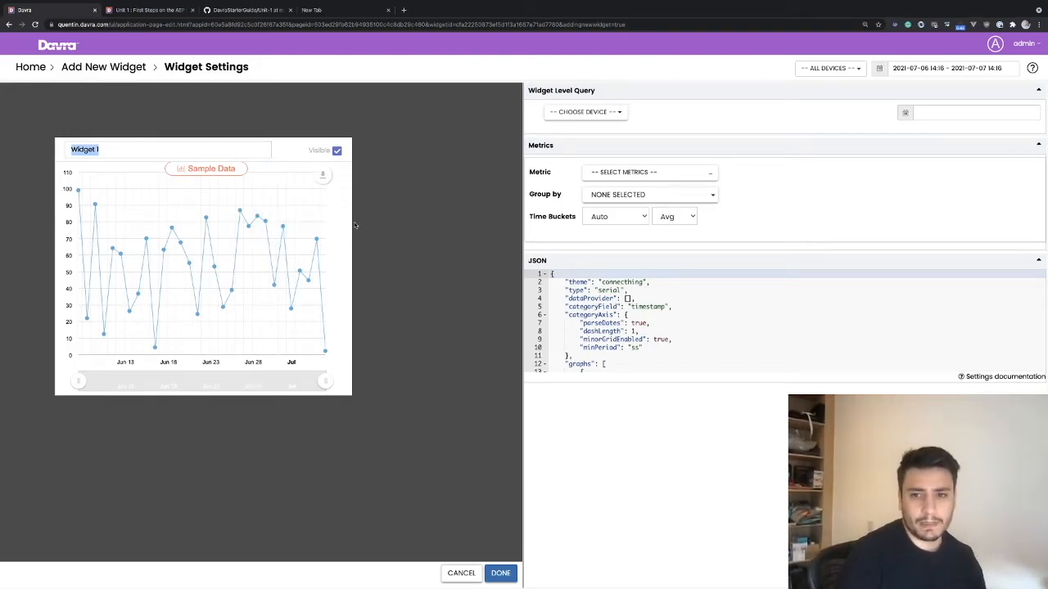
pyautogui.press('BackSpace')
pyautogui.write('Active Power')
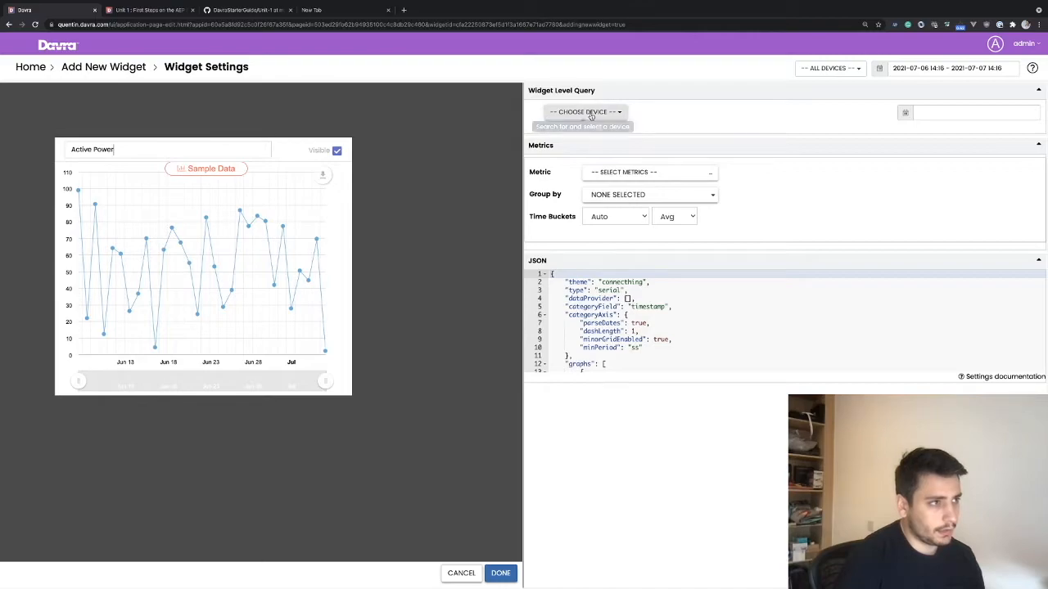
pyautogui.click(639, 172)
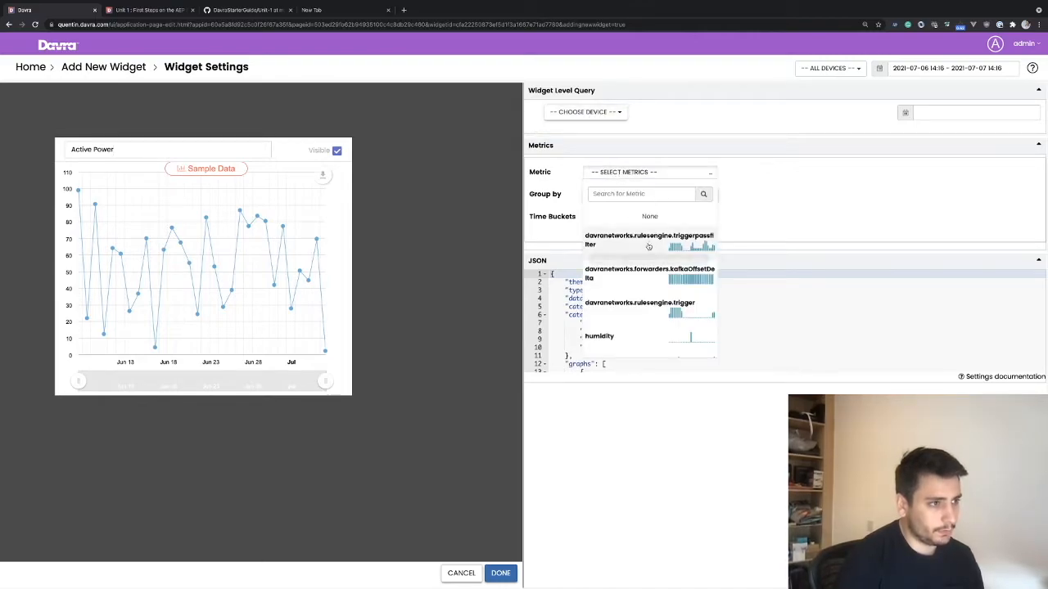
pyautogui.write('activ')
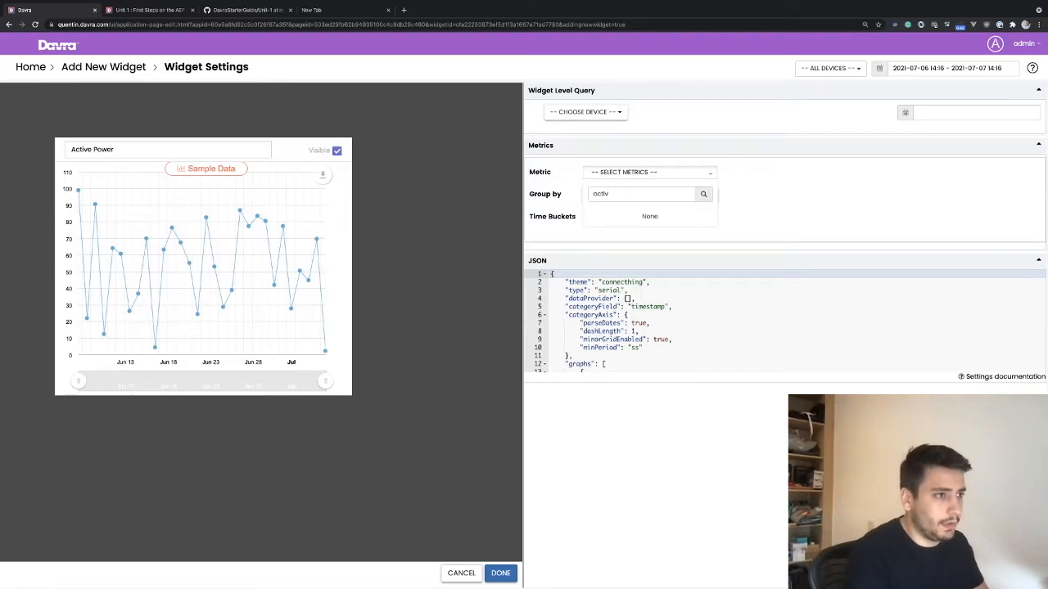
pyautogui.click(611, 259)
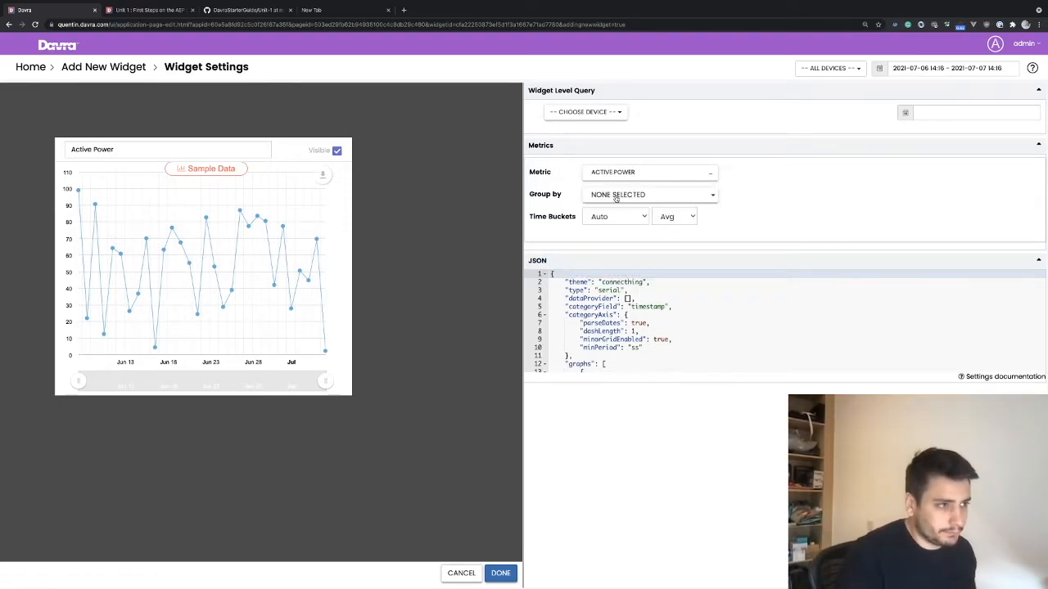
# Step: Set the Active Power graph's time buckets to 5 seconds with Avg aggregation and finish the widget settings
pyautogui.click(616, 196)
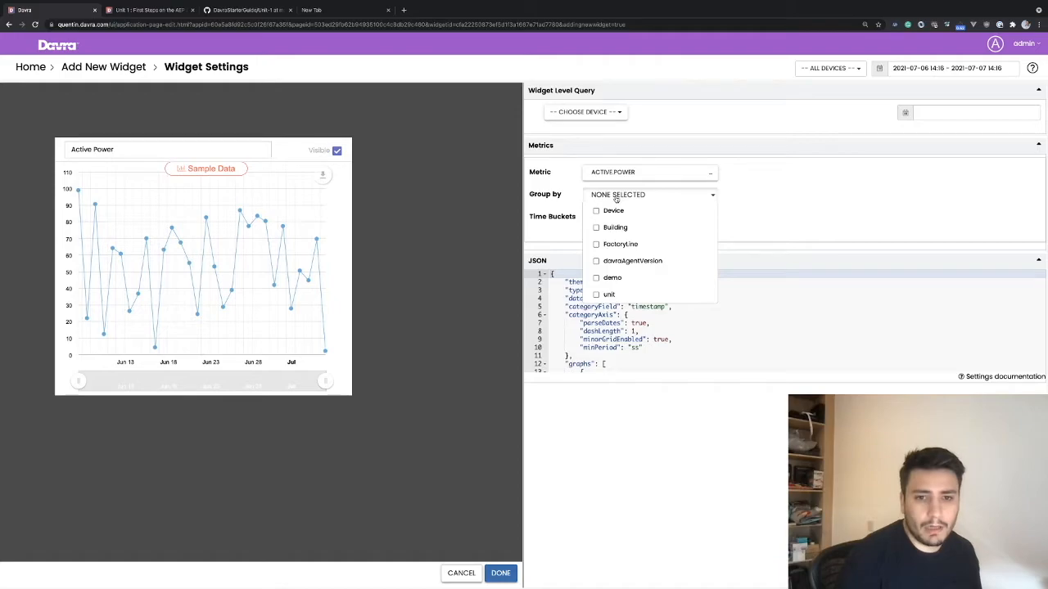
pyautogui.click(805, 201)
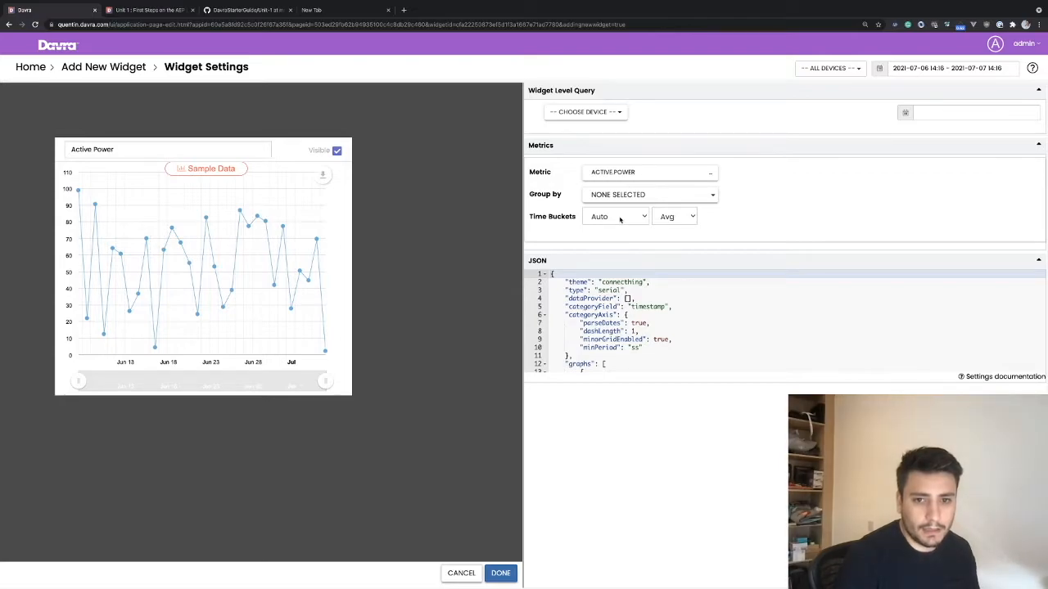
pyautogui.click(669, 217)
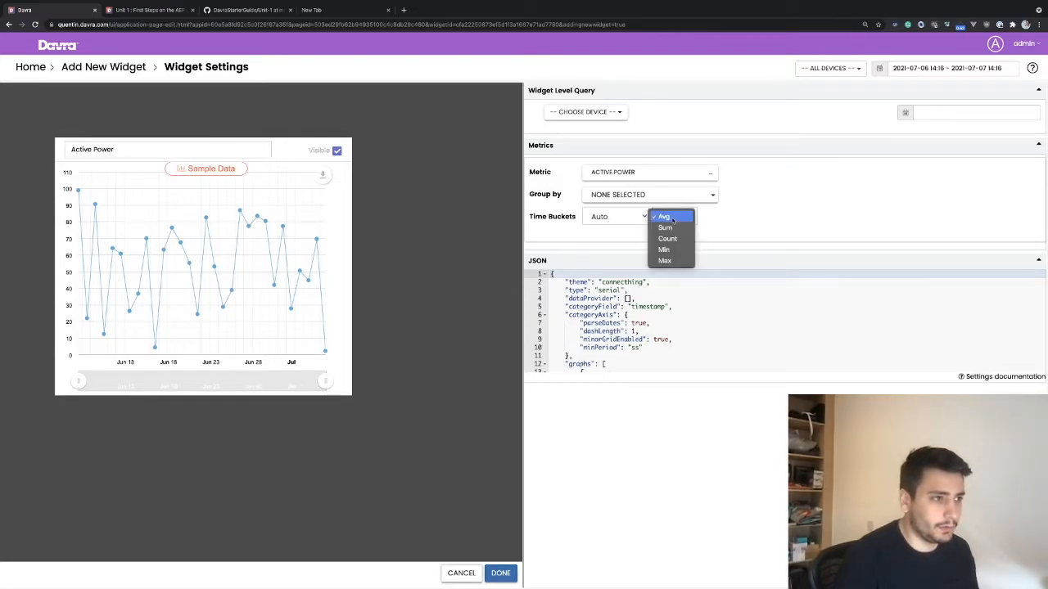
pyautogui.click(612, 216)
pyautogui.click(612, 217)
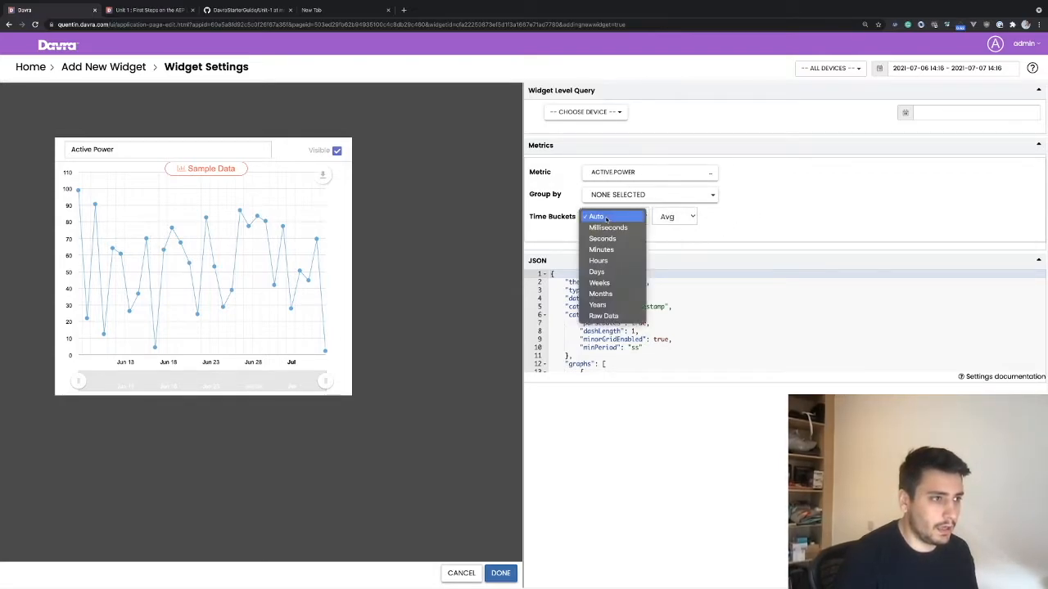
pyautogui.click(610, 239)
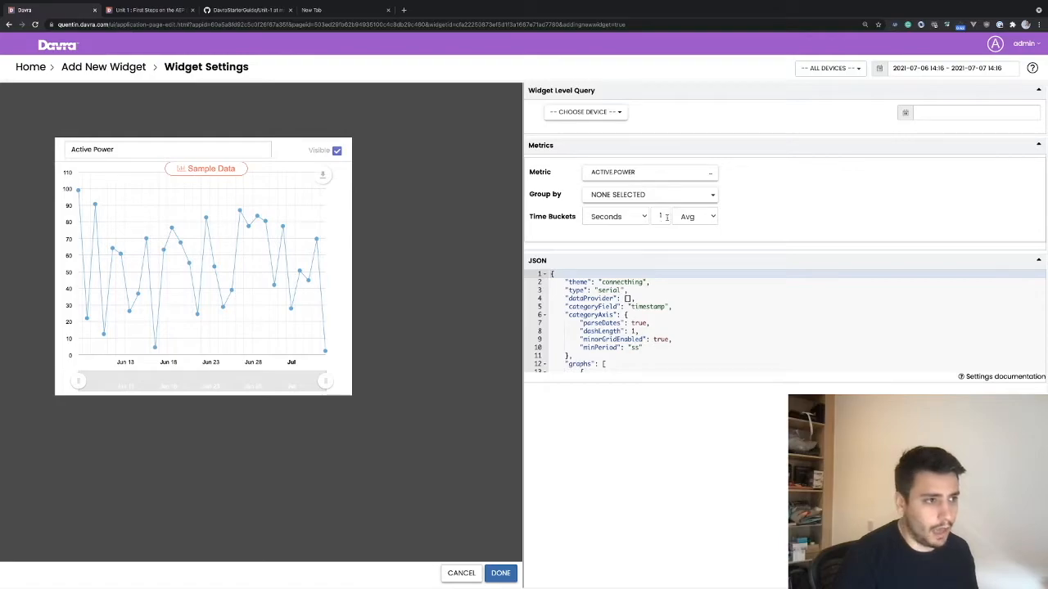
pyautogui.moveTo(656, 216); pyautogui.dragTo(668, 216)
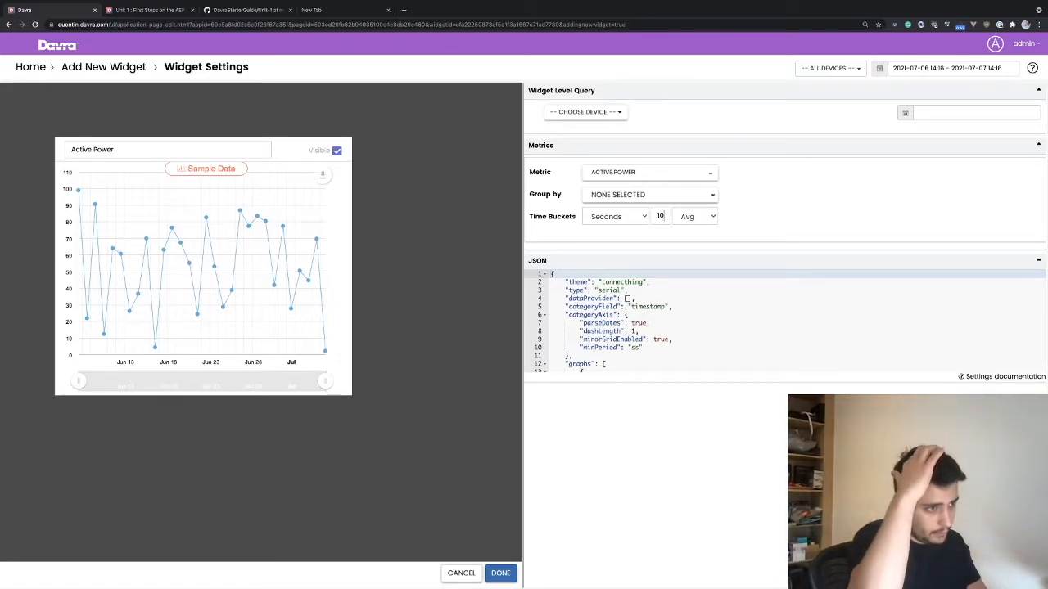
pyautogui.click(668, 223)
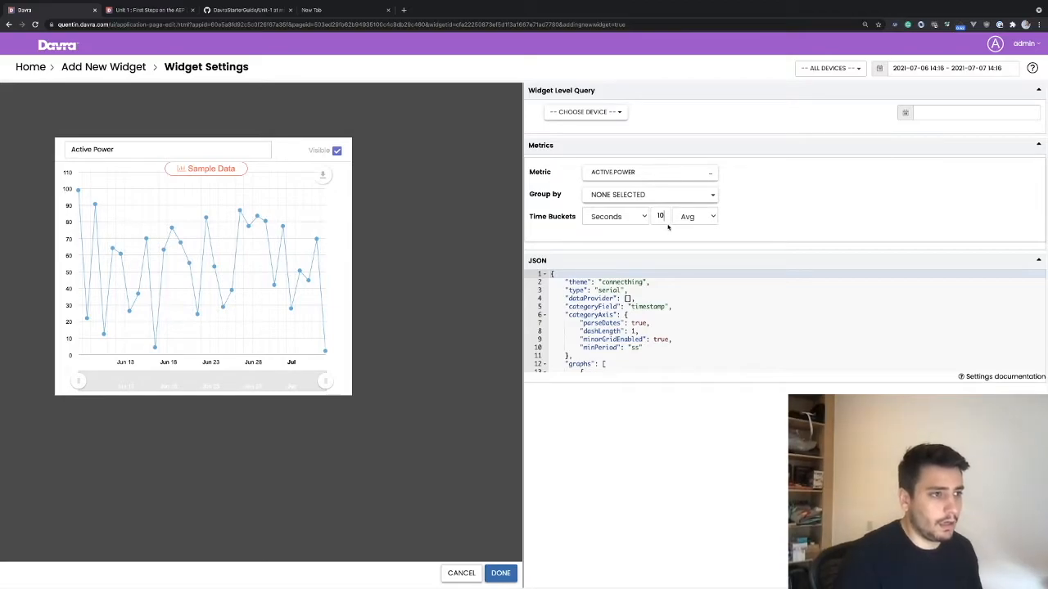
pyautogui.press('BackSpace')
pyautogui.press('BackSpace')
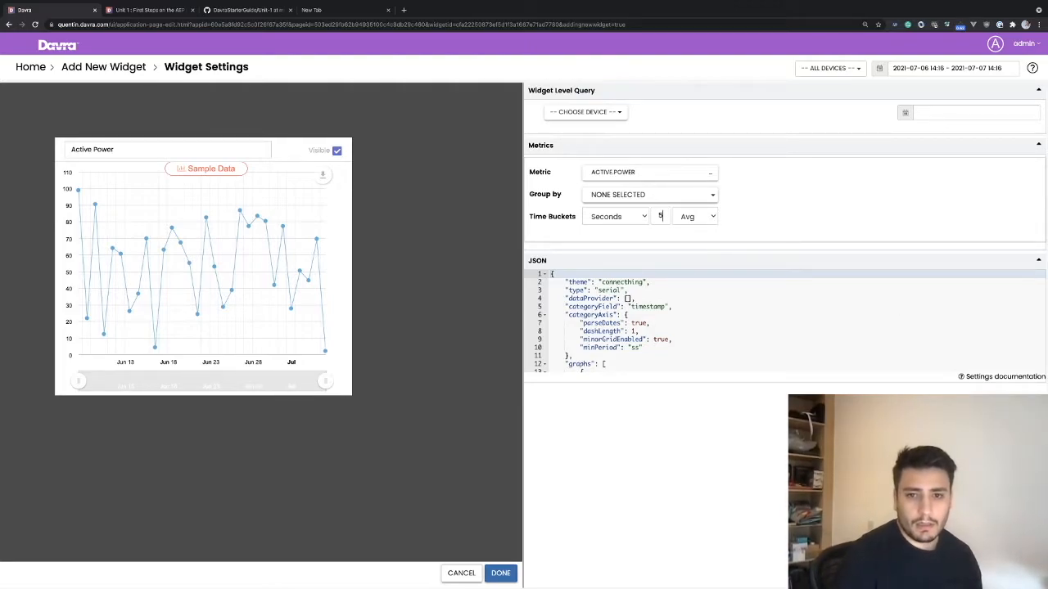
pyautogui.press('Return')
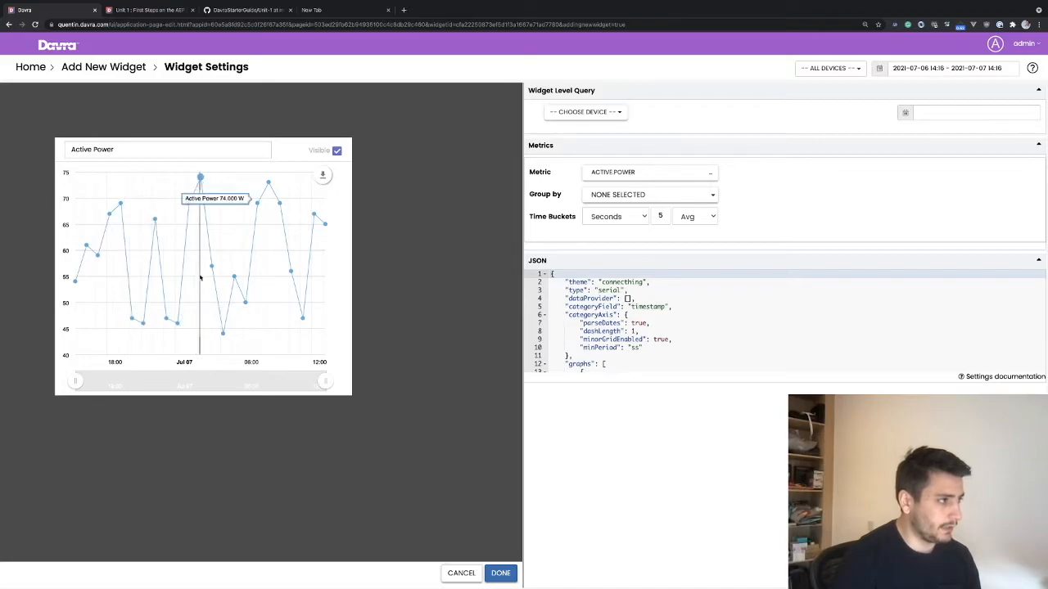
pyautogui.click(504, 570)
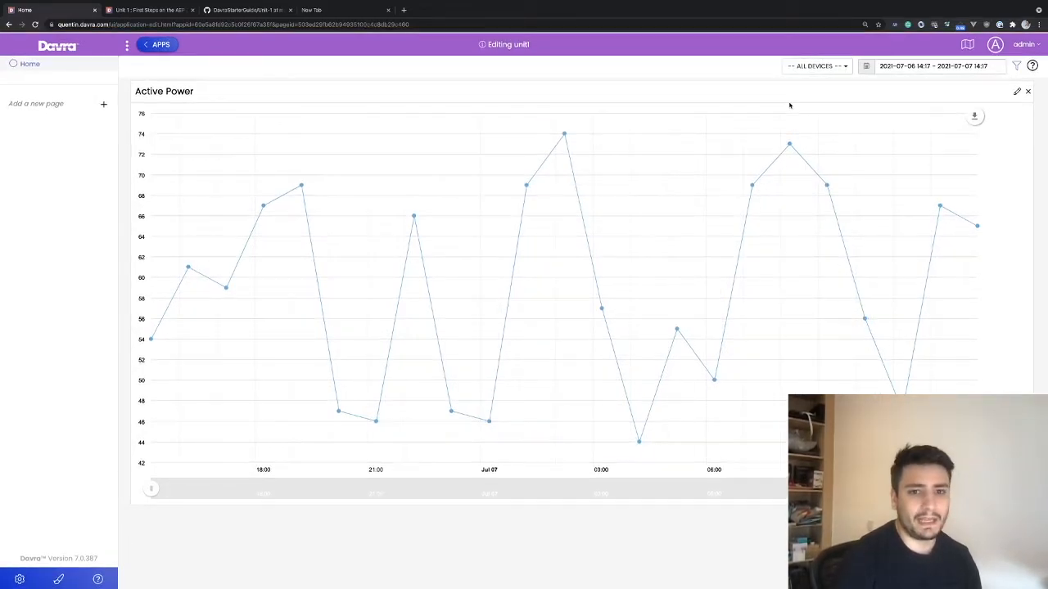
# Step: View the Active Power graph filtered by the ThermometerDemo device and by the YouTube Unit1 device
pyautogui.click(807, 64)
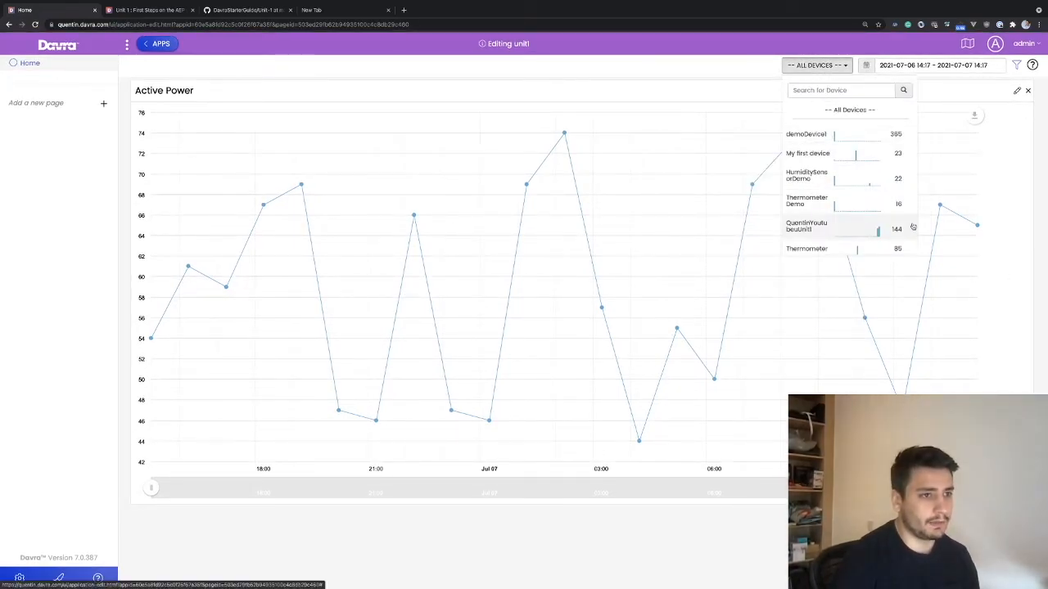
pyautogui.click(850, 203)
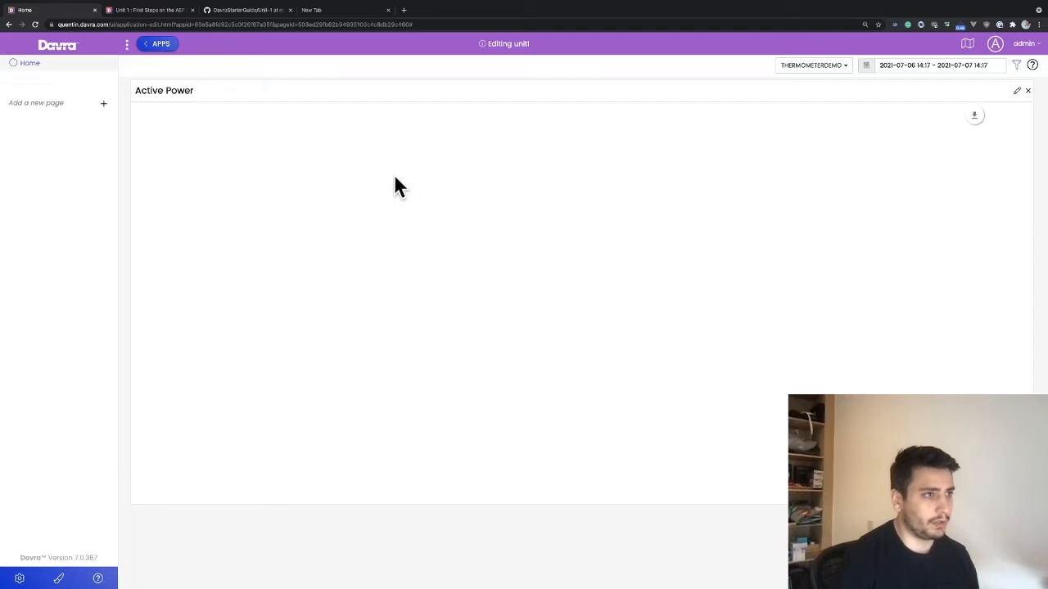
pyautogui.click(825, 65)
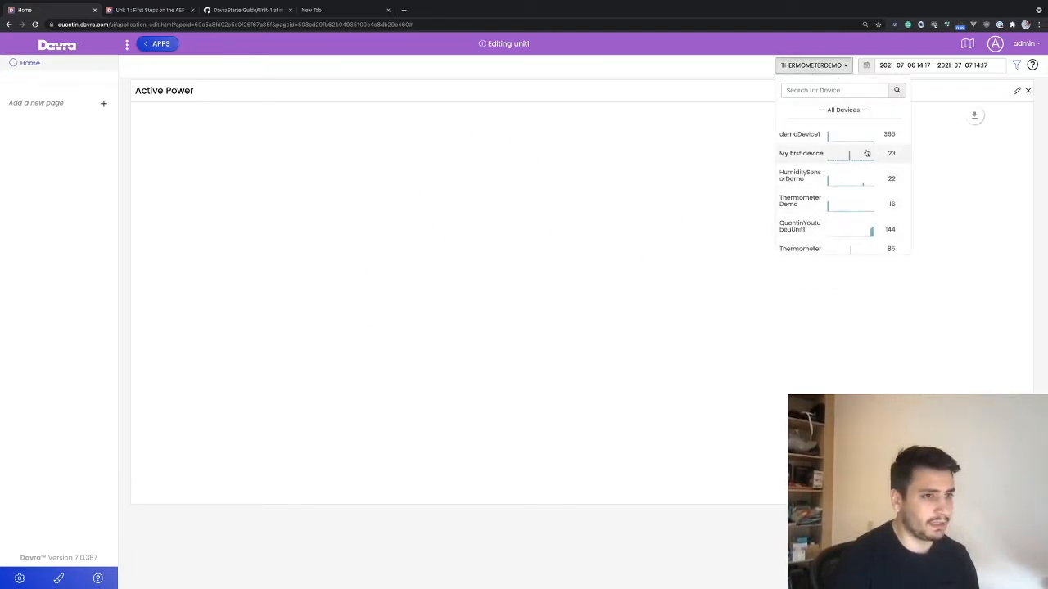
pyautogui.scroll(-1, 843, 164)
pyautogui.click(825, 201)
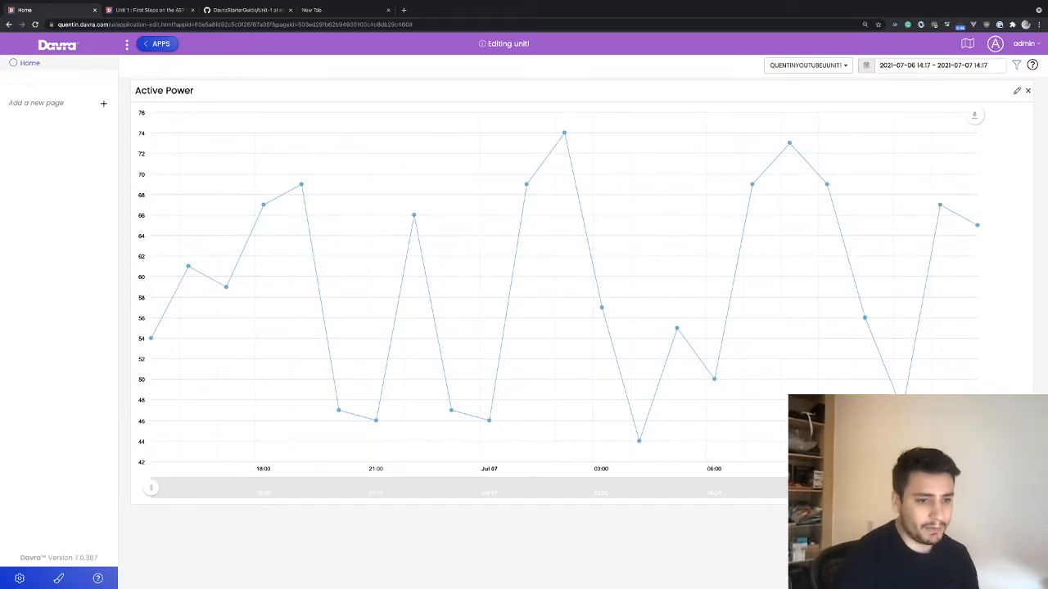
# Step: Shrink the Active Power graph to about half the page width and add an Input Knob 1 widget from Input Controls
pyautogui.moveTo(1034, 503); pyautogui.dragTo(596, 347)
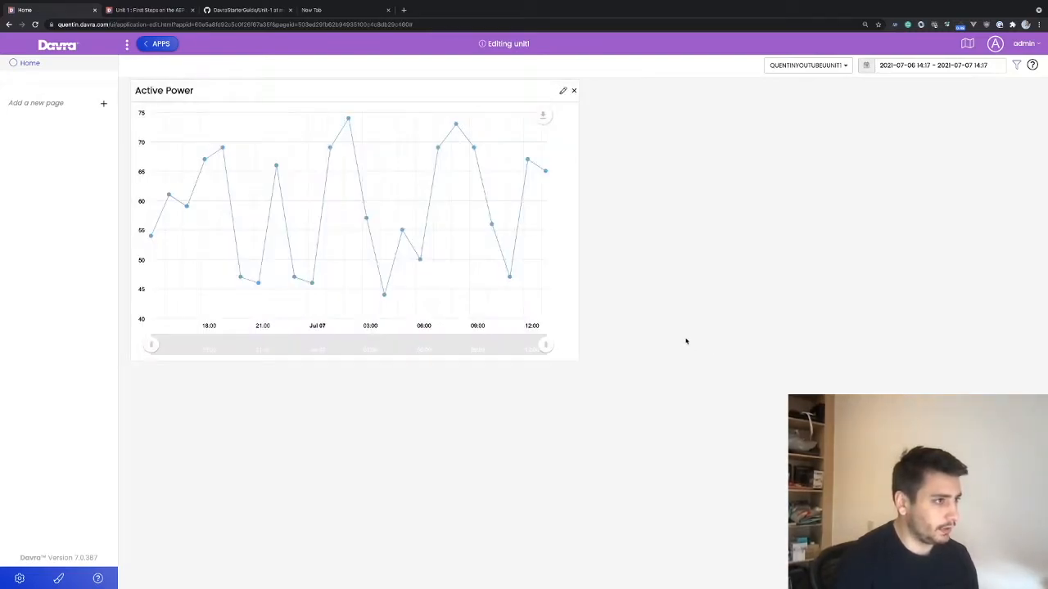
pyautogui.moveTo(407, 92); pyautogui.dragTo(363, 104)
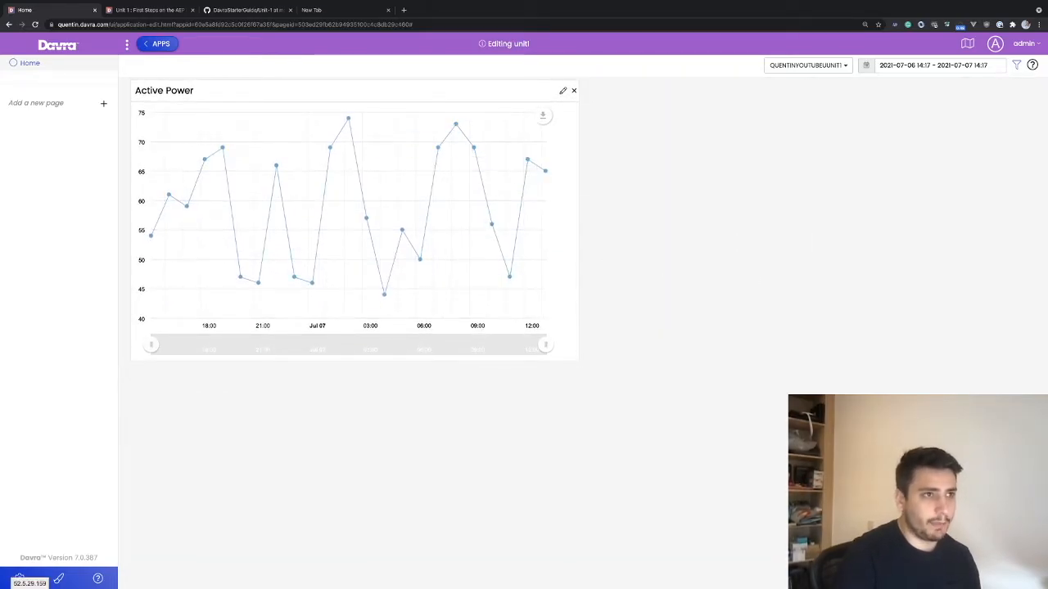
pyautogui.click(658, 451)
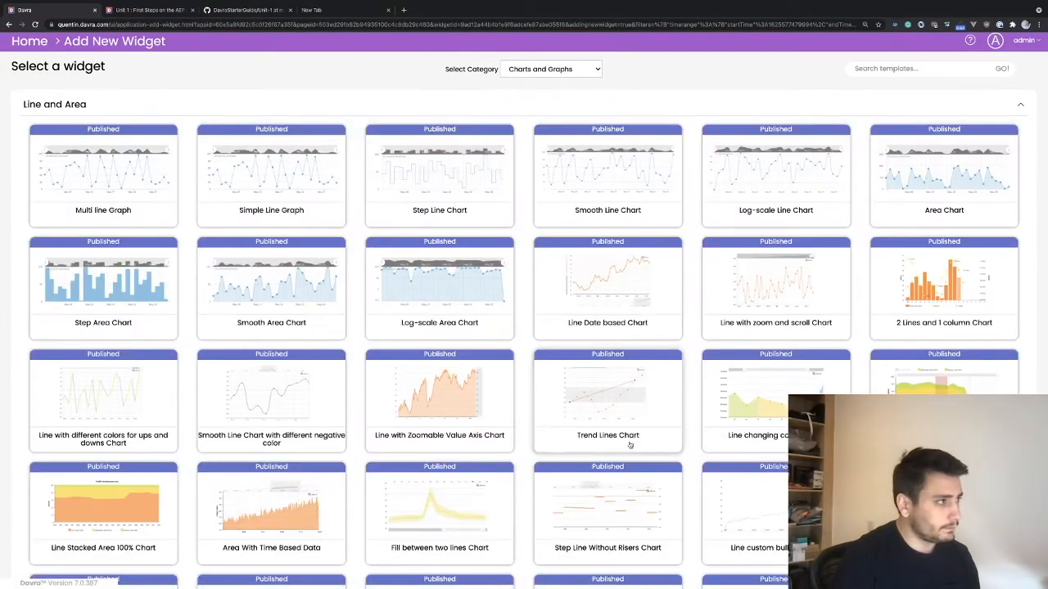
pyautogui.click(551, 69)
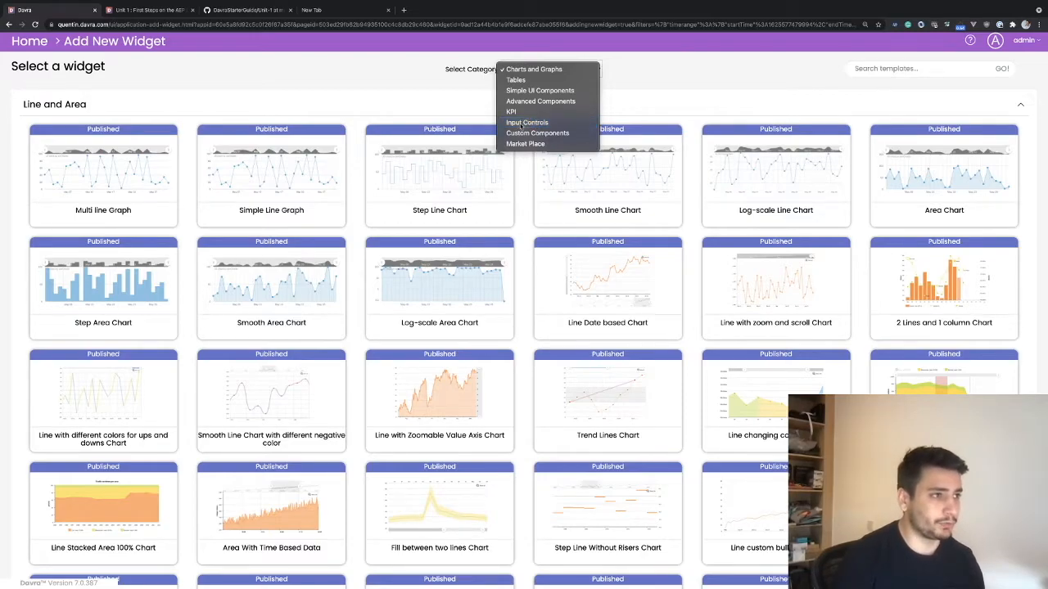
pyautogui.click(527, 122)
pyautogui.scroll(-15, 665, 321)
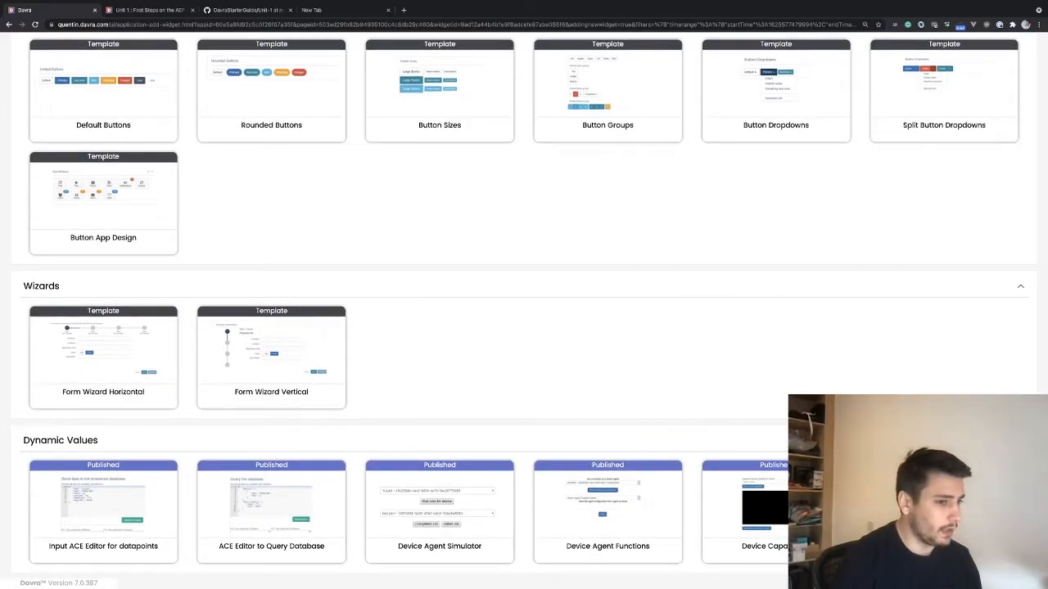
pyautogui.click(944, 514)
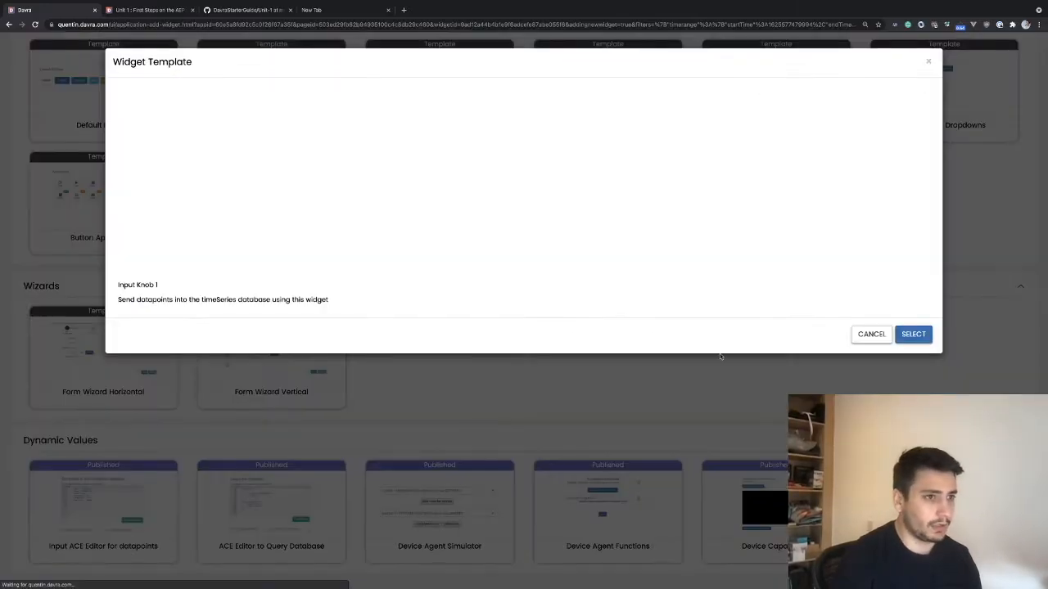
pyautogui.click(914, 334)
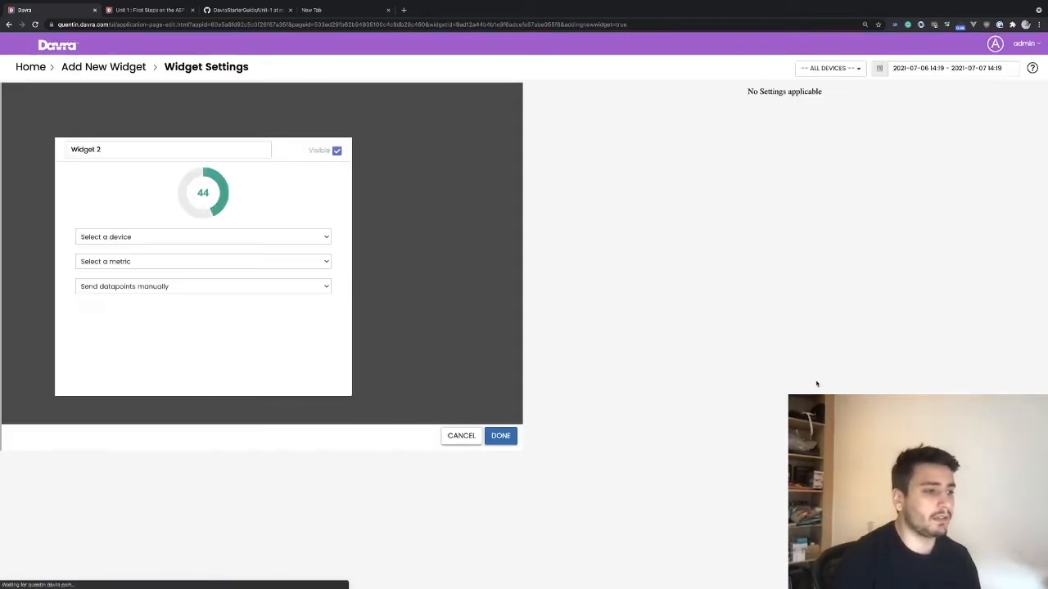
pyautogui.click(503, 573)
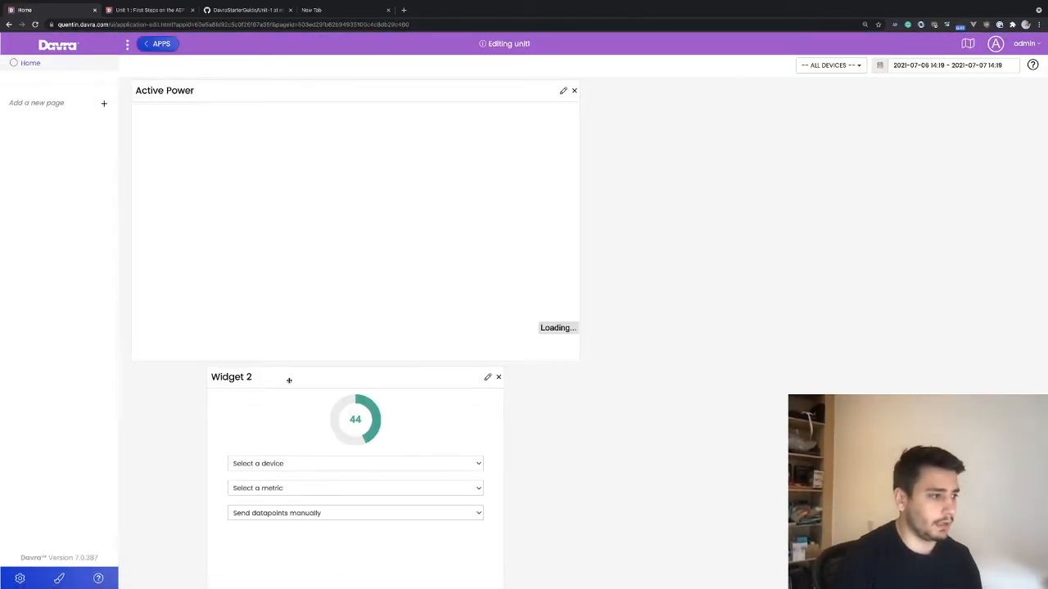
# Step: Move the knob widget beside the Active Power graph, against the page's far edge, and widen the graph up to it
pyautogui.moveTo(289, 380); pyautogui.dragTo(851, 92)
pyautogui.moveTo(579, 357); pyautogui.dragTo(728, 363)
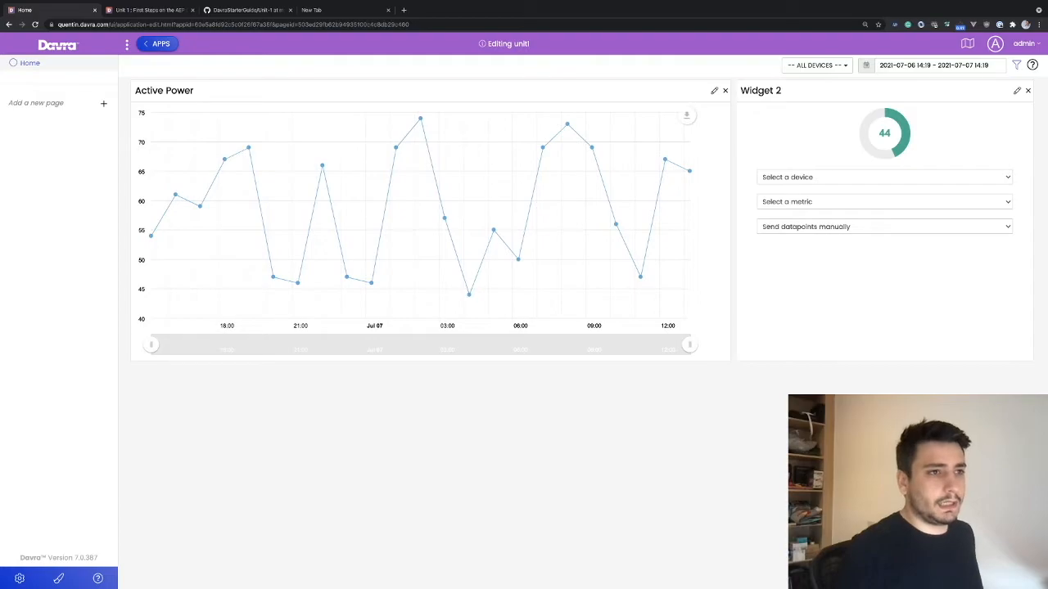
# Step: Configure the knob widget to send random datapoints every 5 seconds to the YouTube Unit1 device's Active Power metric
pyautogui.click(823, 176)
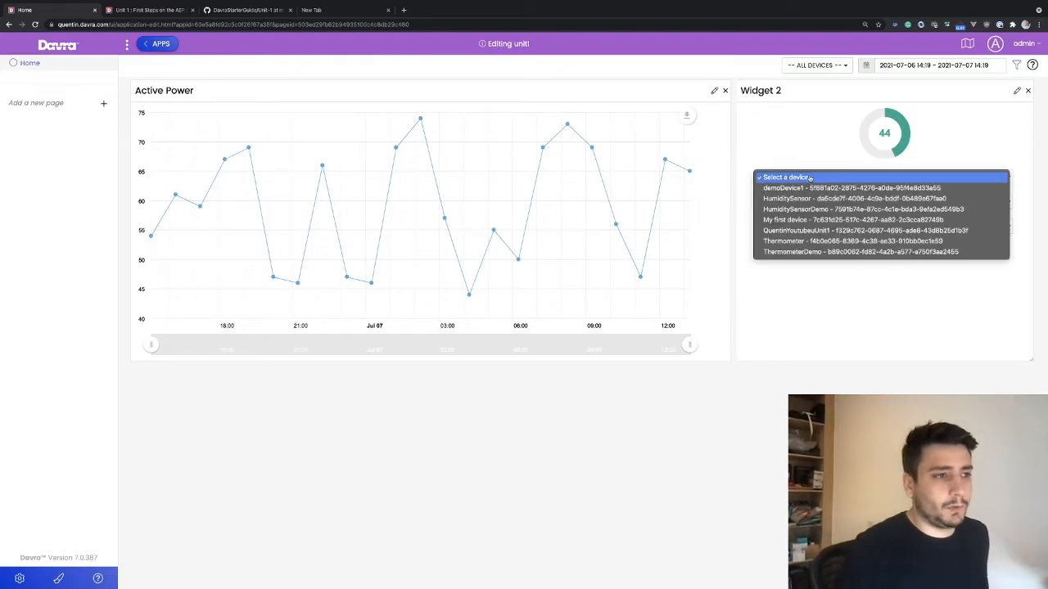
pyautogui.click(825, 231)
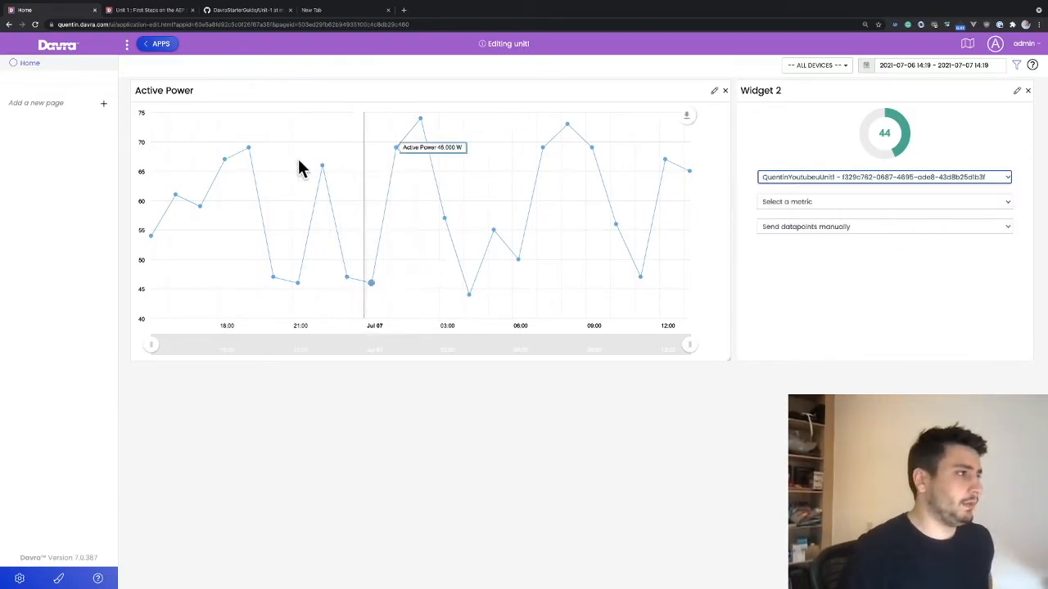
pyautogui.click(818, 205)
pyautogui.click(776, 213)
pyautogui.click(799, 231)
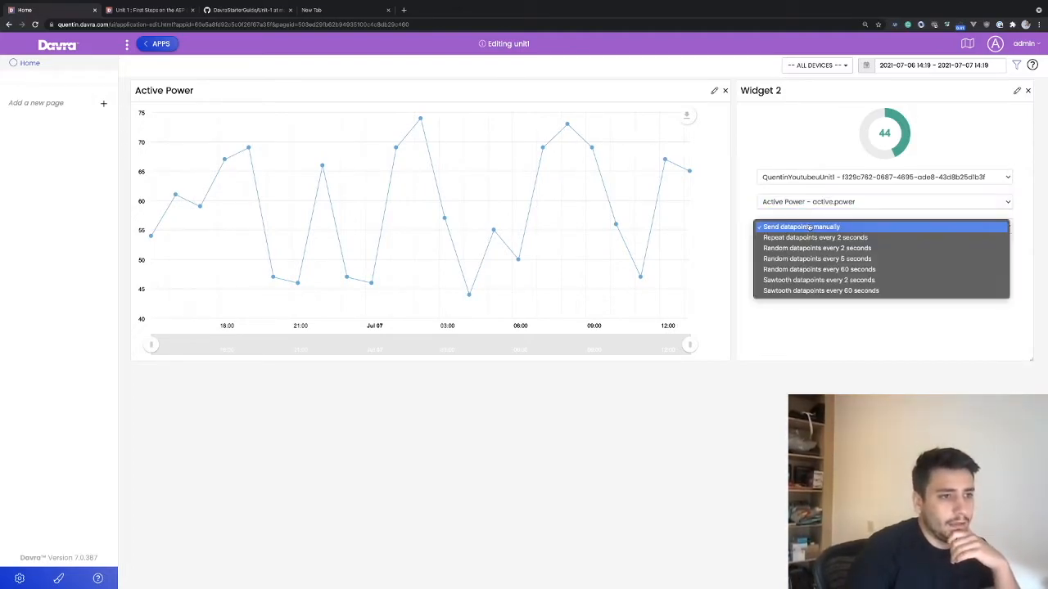
pyautogui.click(848, 259)
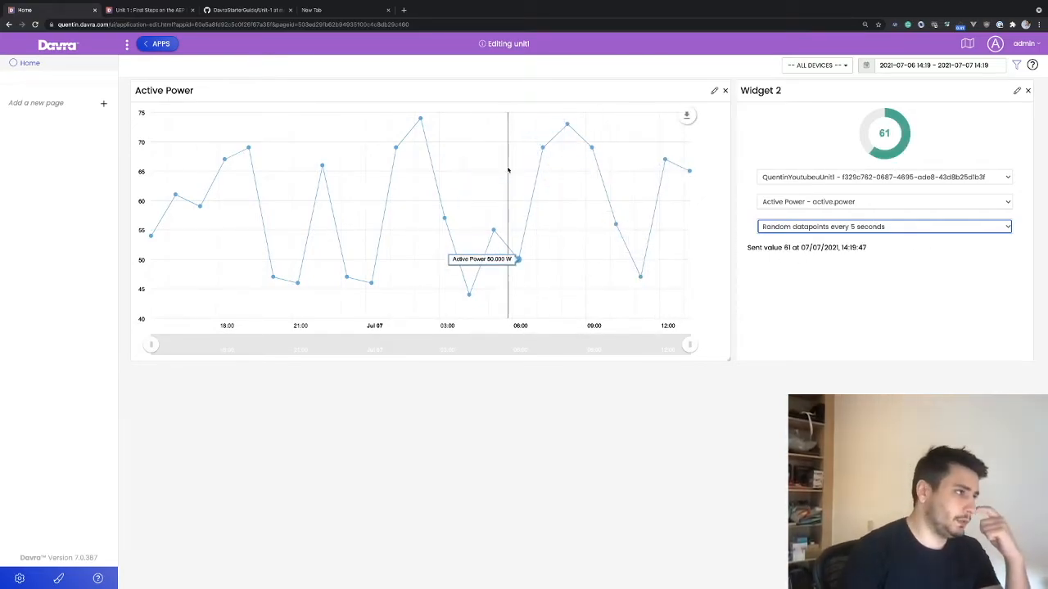
# Step: Set the dashboard's time range to the last 60 minutes with auto refresh every 5 seconds
pyautogui.click(923, 66)
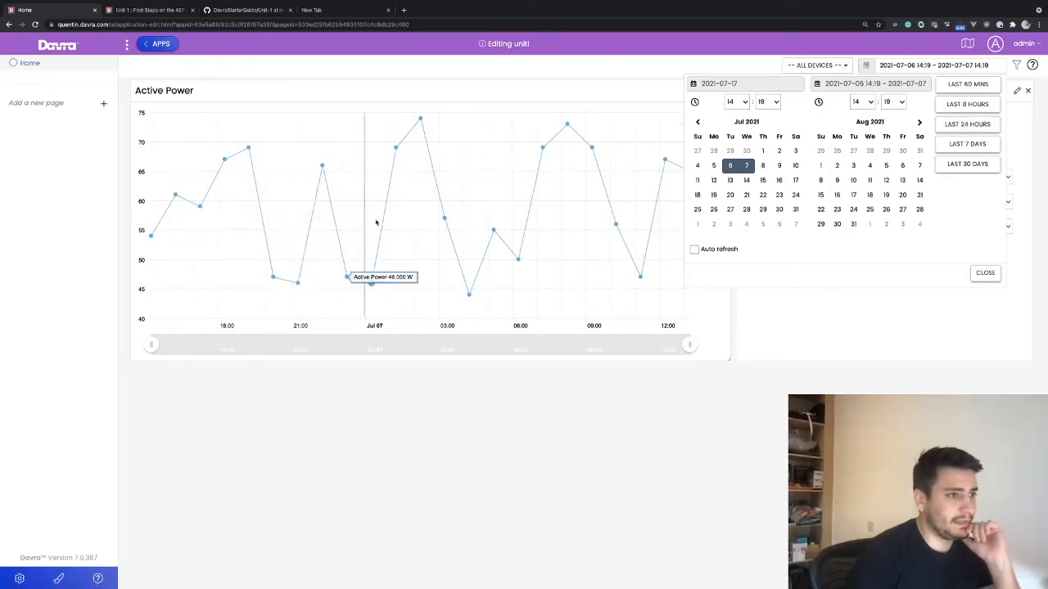
pyautogui.click(974, 86)
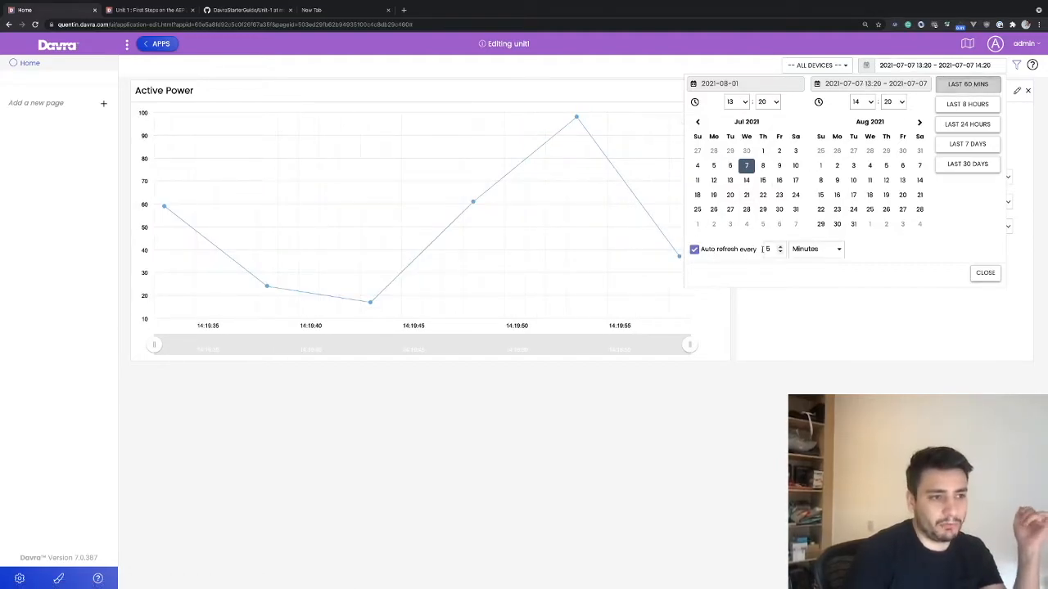
pyautogui.click(813, 250)
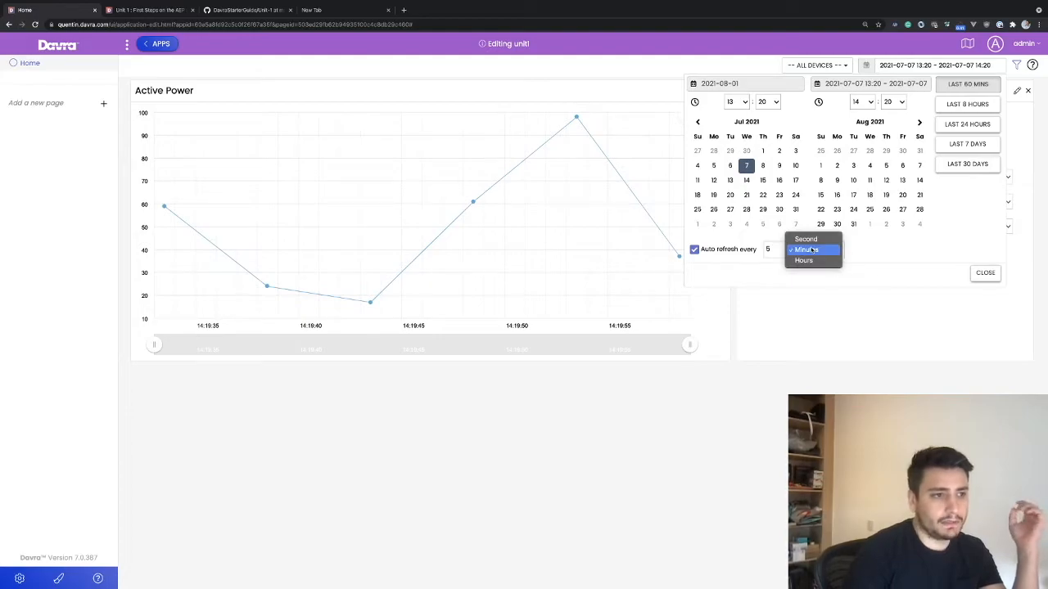
pyautogui.click(804, 239)
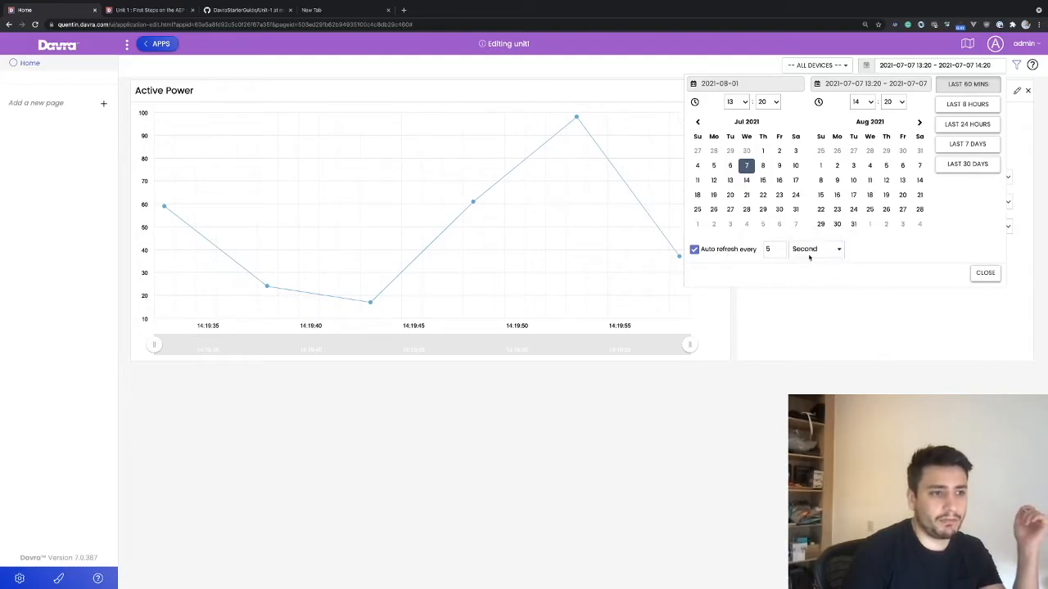
pyautogui.click(985, 274)
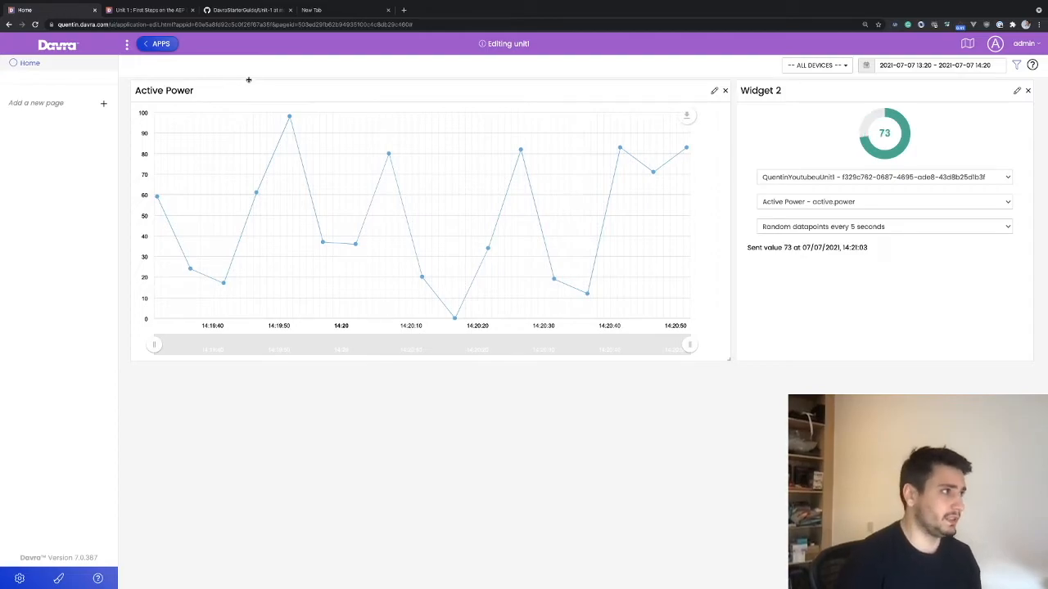
# Step: Create an active rule named "unit1 rule" in the Rules Engine
pyautogui.click(160, 44)
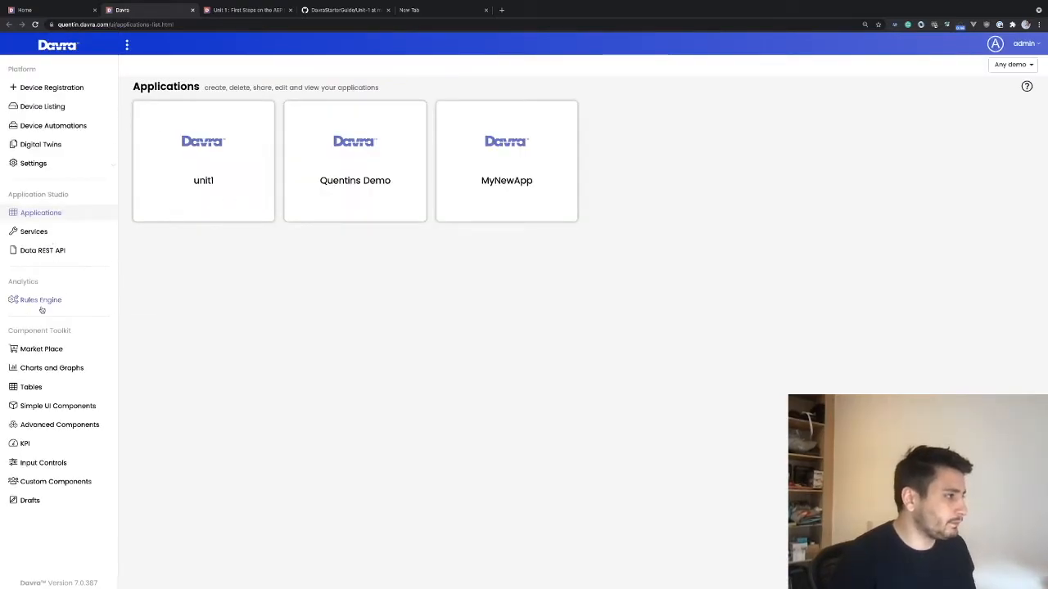
pyautogui.click(41, 300)
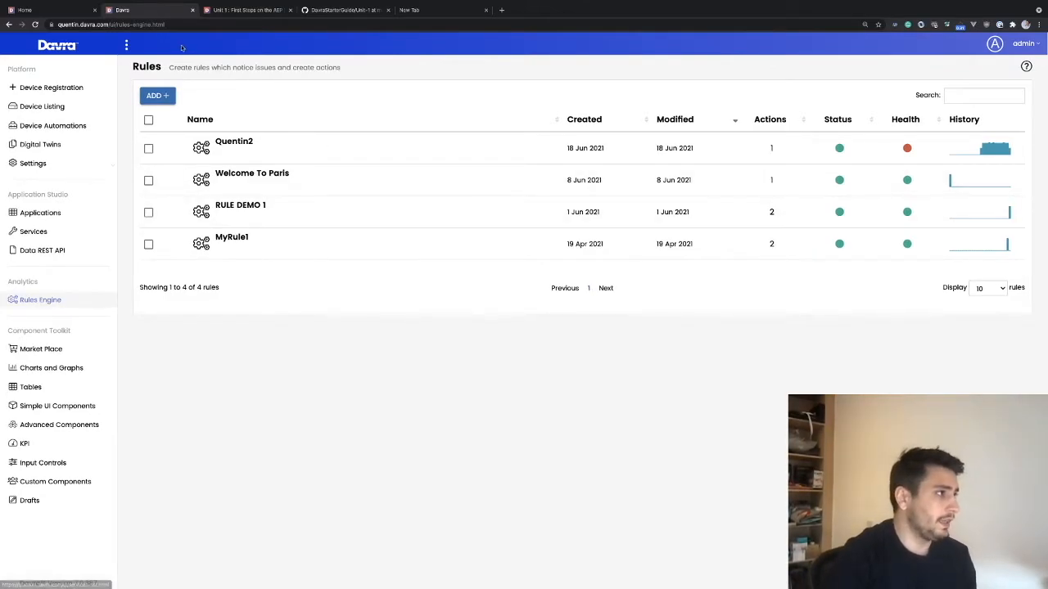
pyautogui.click(157, 95)
pyautogui.click(503, 102)
pyautogui.write('unit1 rule')
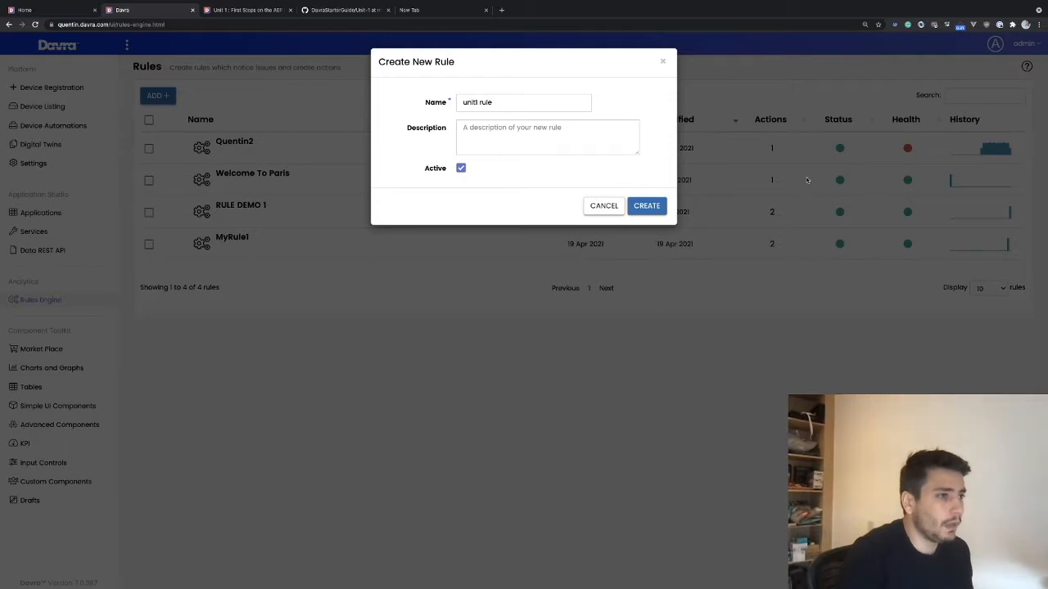
pyautogui.click(646, 206)
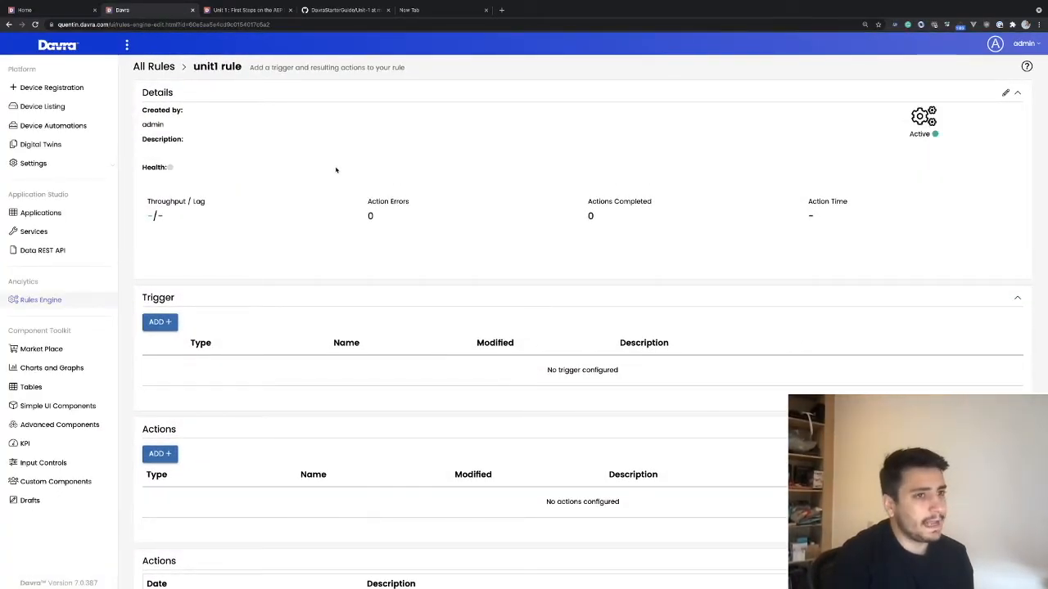
# Step: Start a Threshold trigger for the rule and name it "Active Power greater than 70"
pyautogui.scroll(-1, 294, 318)
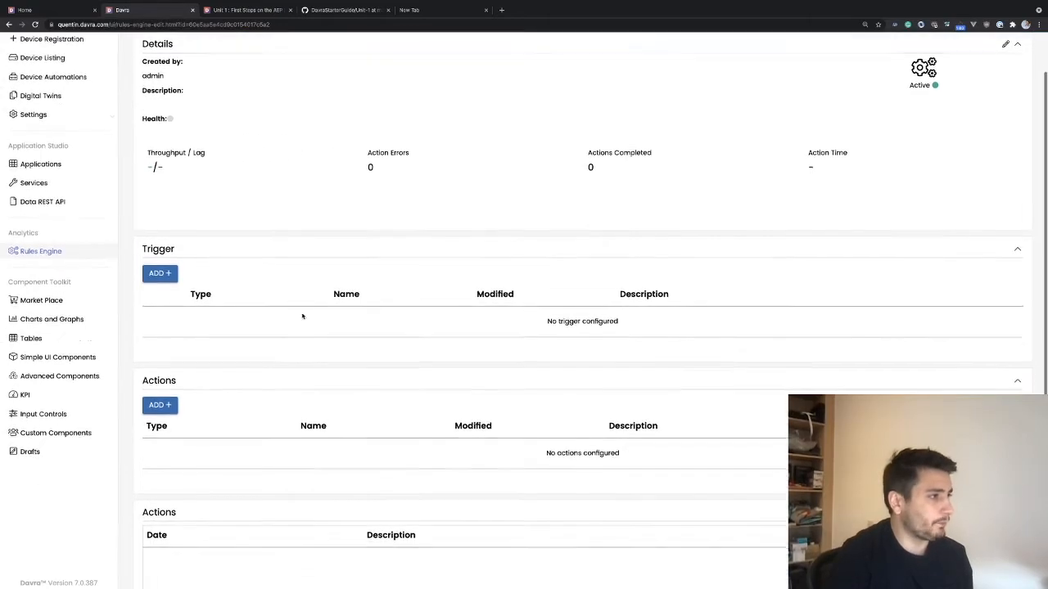
pyautogui.click(161, 270)
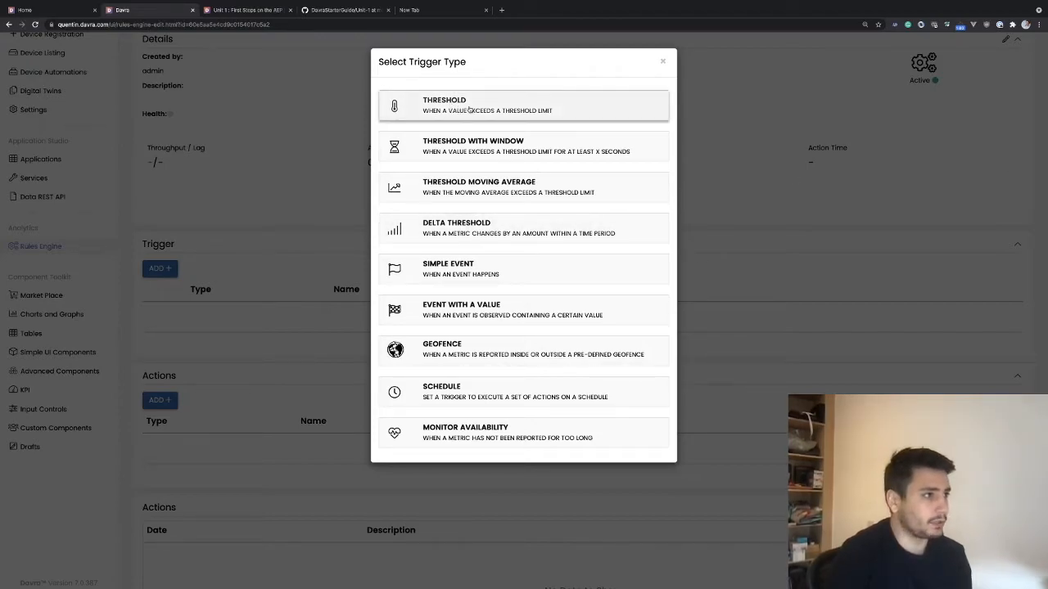
pyautogui.click(590, 110)
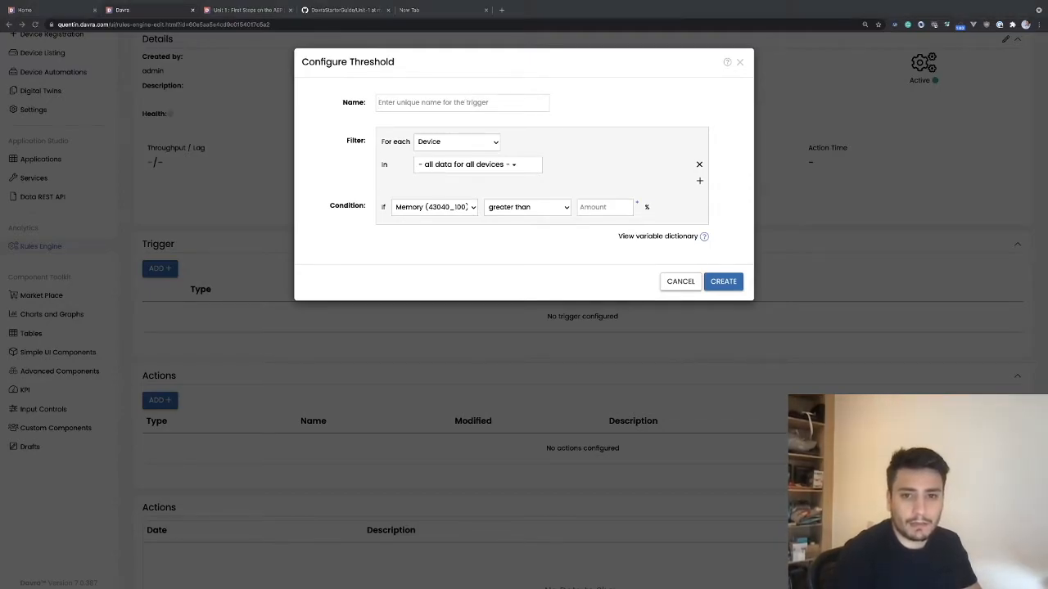
pyautogui.click(403, 102)
pyautogui.write('If Active Power greater than 70')
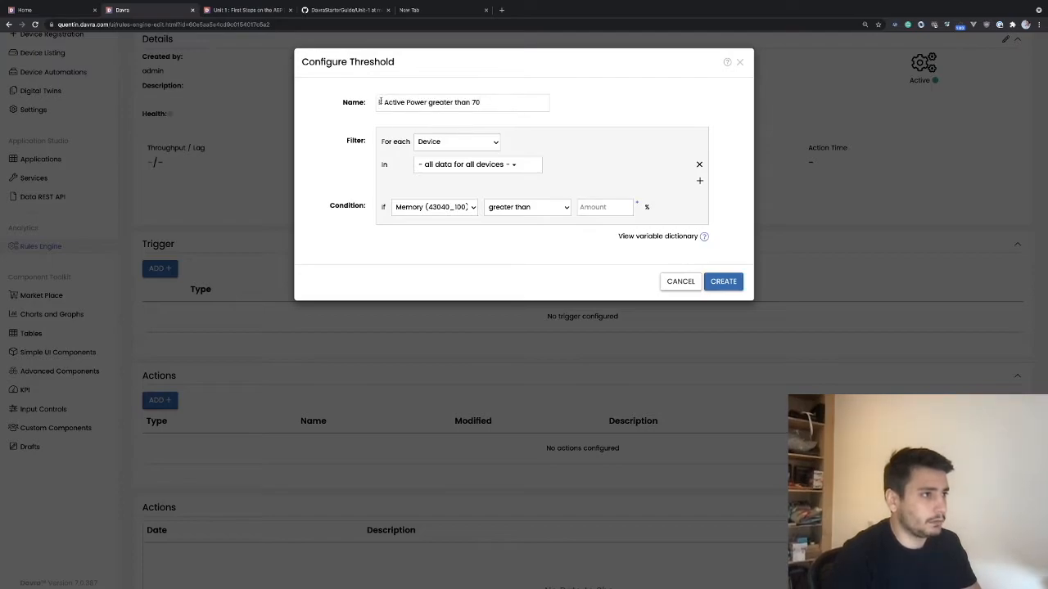
pyautogui.moveTo(385, 102); pyautogui.dragTo(371, 104)
pyautogui.press('BackSpace')
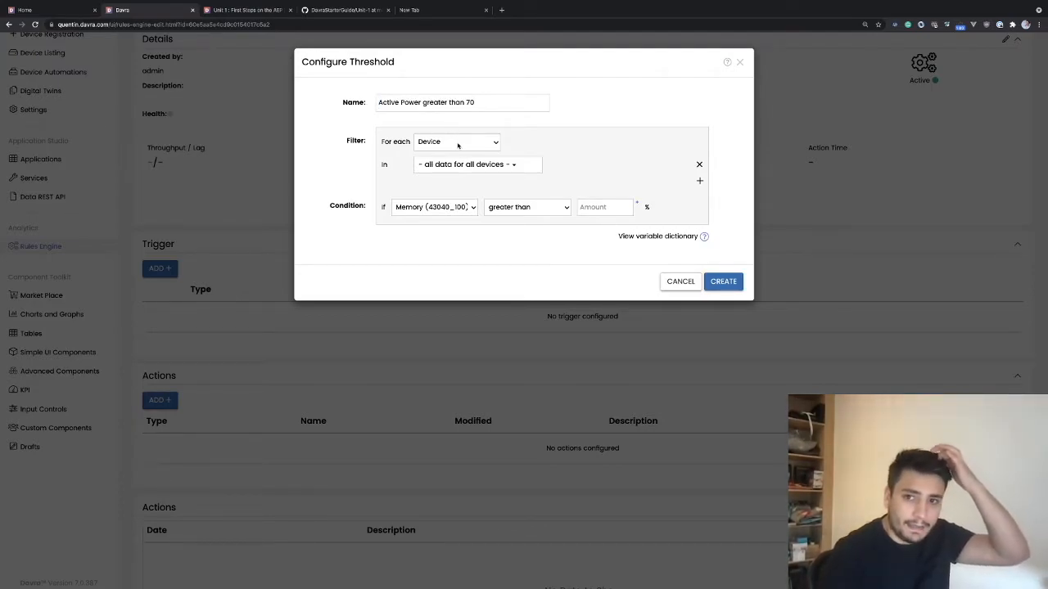
# Step: Try to limit the trigger's filter to the YouTube Unit1 device
pyautogui.click(457, 145)
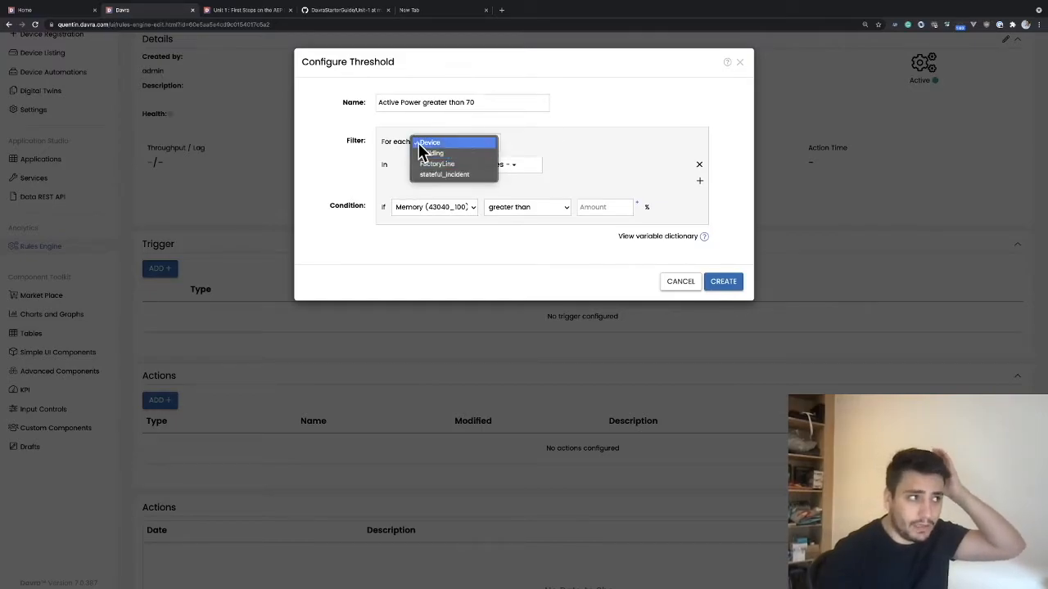
pyautogui.click(419, 144)
pyautogui.click(462, 165)
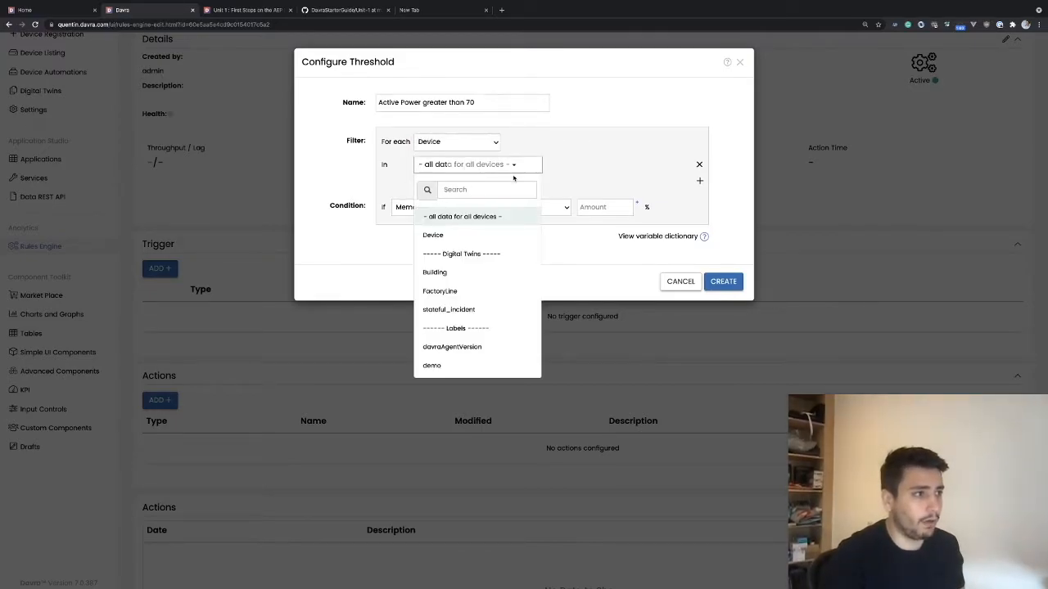
pyautogui.click(432, 237)
pyautogui.click(585, 167)
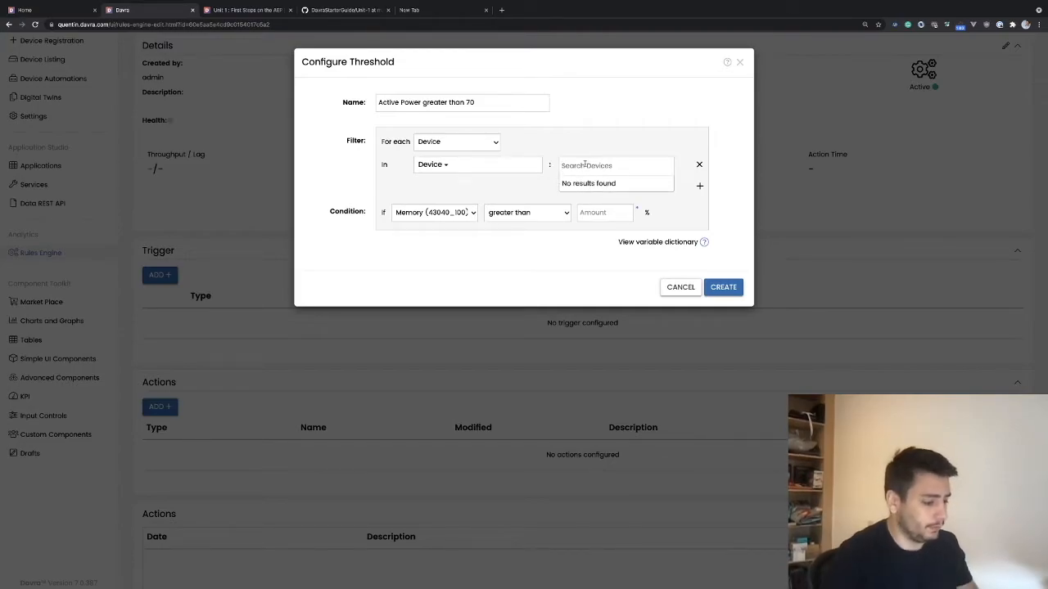
pyautogui.write('Y')
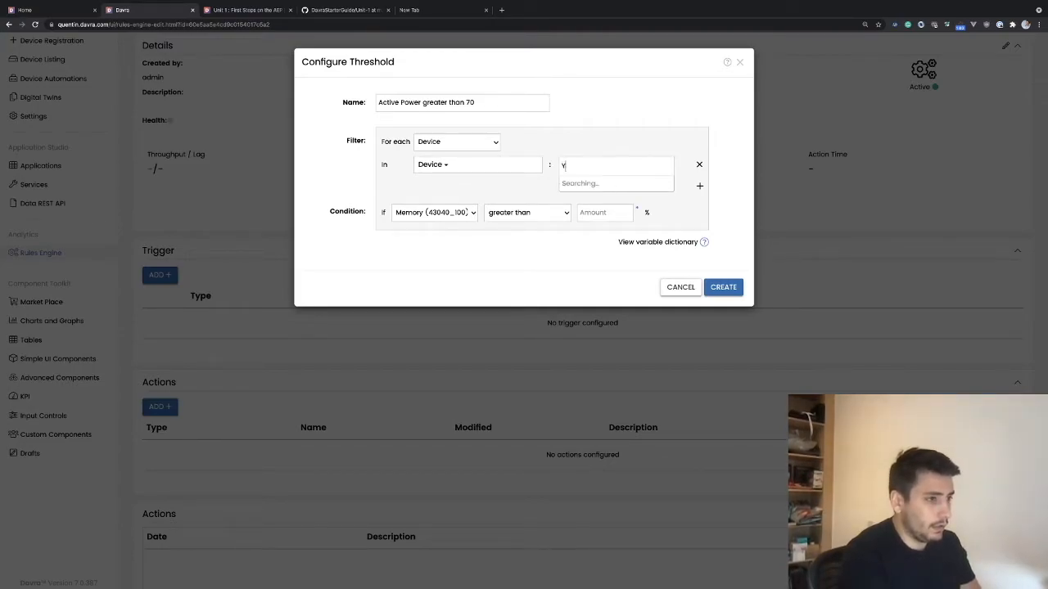
pyautogui.click(598, 214)
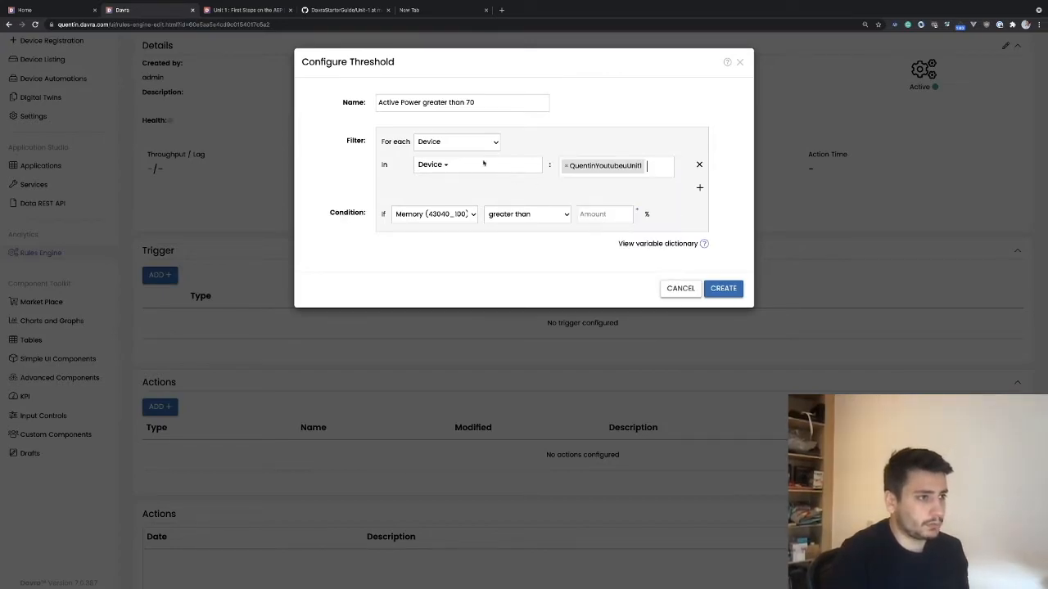
# Step: Return the trigger's filter to all data for all devices and remove the selected device
pyautogui.click(443, 164)
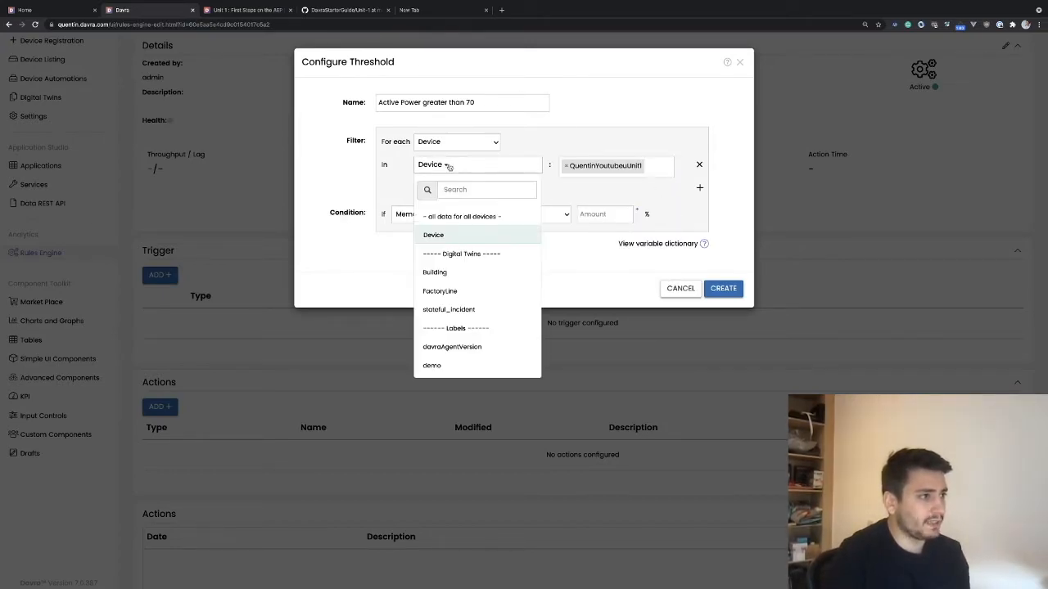
pyautogui.click(448, 218)
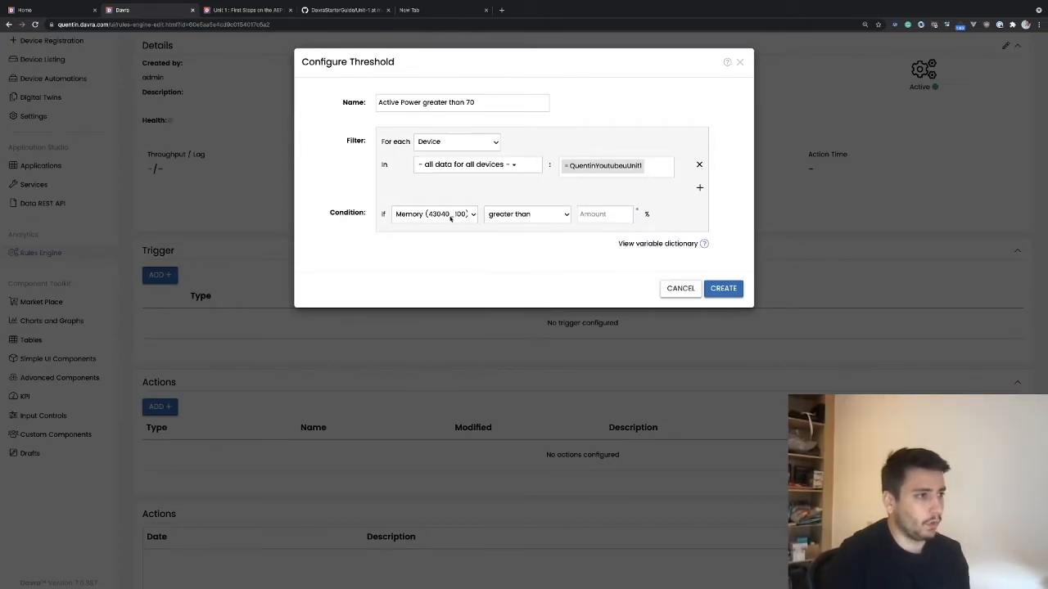
pyautogui.click(567, 166)
# Step: Set the trigger condition to Active Power greater than 70 W and create the trigger
pyautogui.click(417, 215)
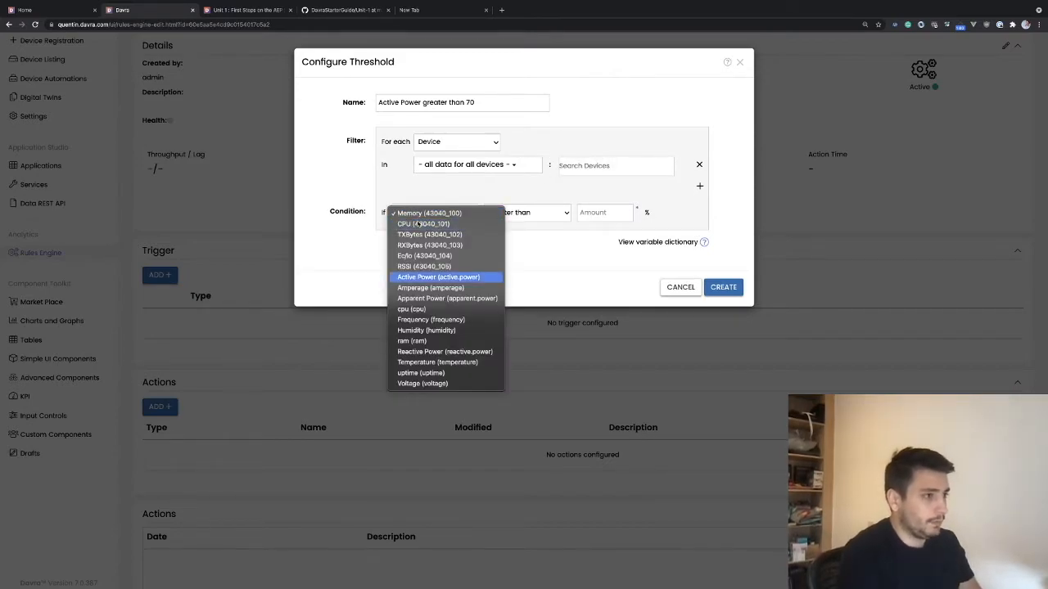
pyautogui.click(428, 279)
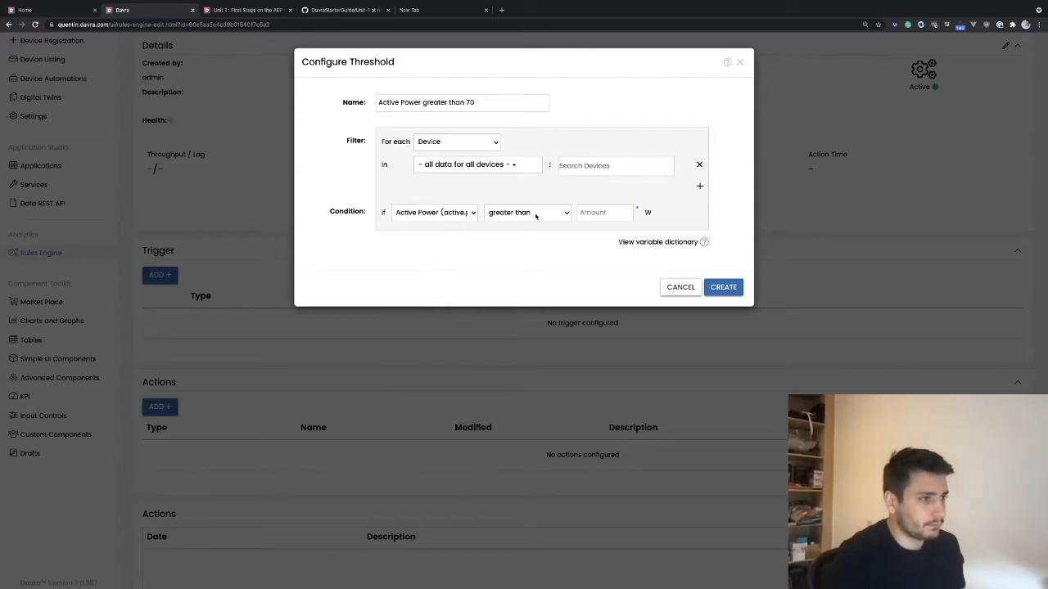
pyautogui.click(604, 212)
pyautogui.write('70')
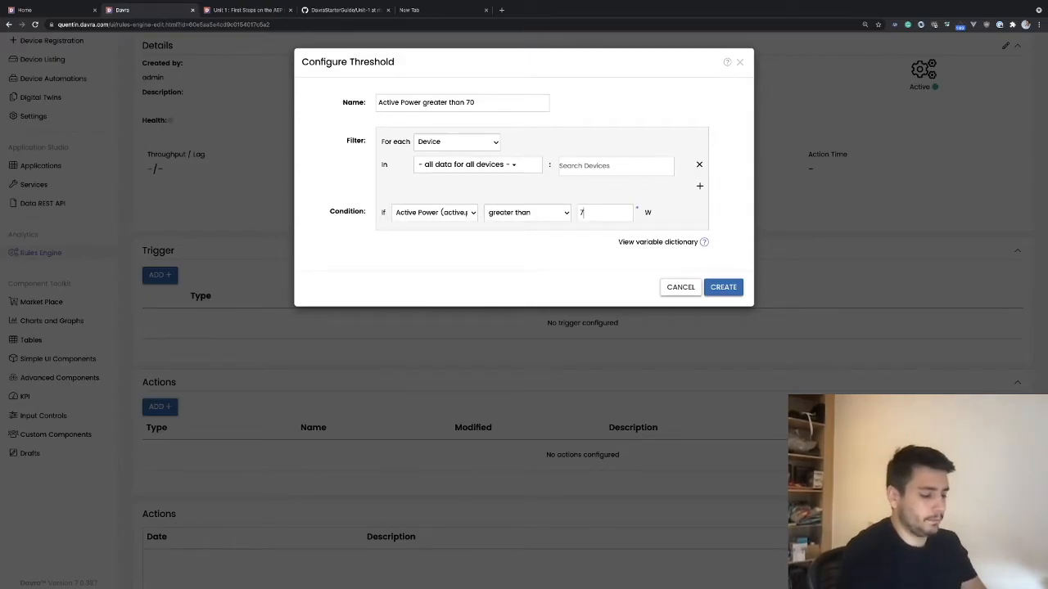
pyautogui.click(722, 287)
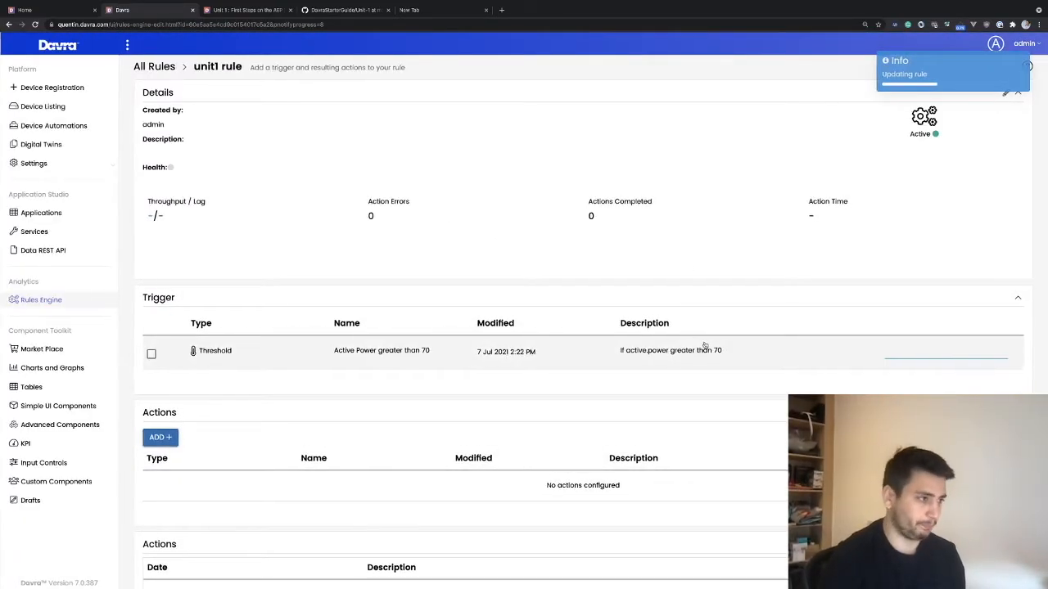
# Step: Add an Incident Report action to the rule and name it "High active power"
pyautogui.scroll(-2, 697, 341)
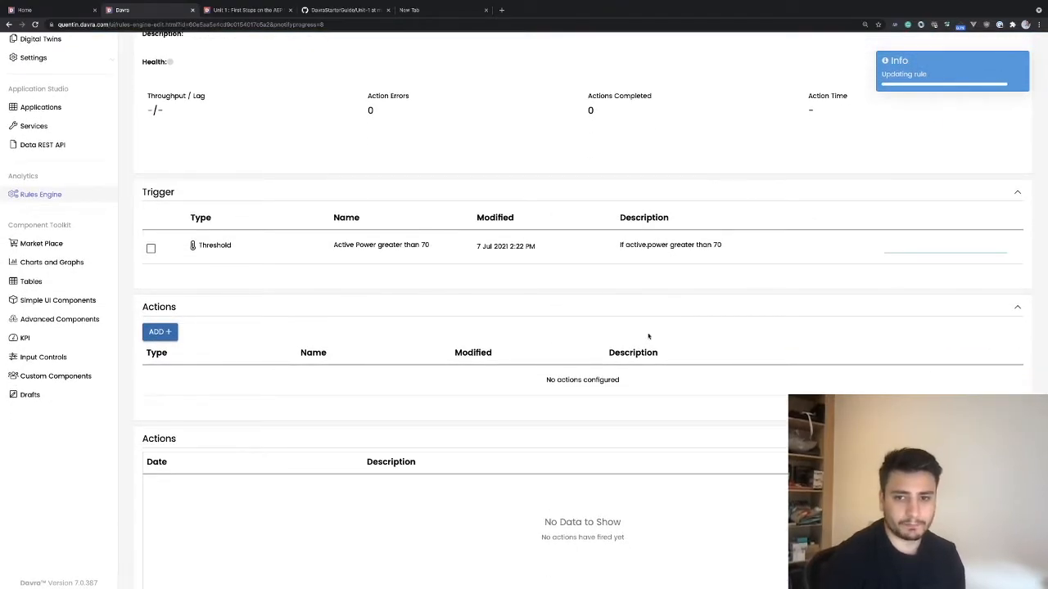
pyautogui.click(160, 331)
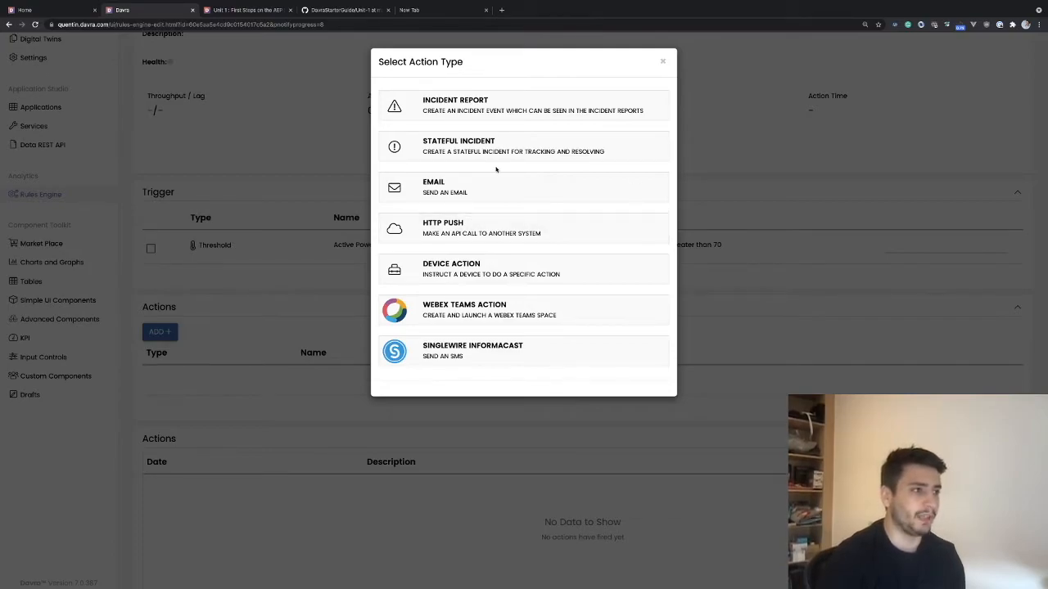
pyautogui.click(499, 107)
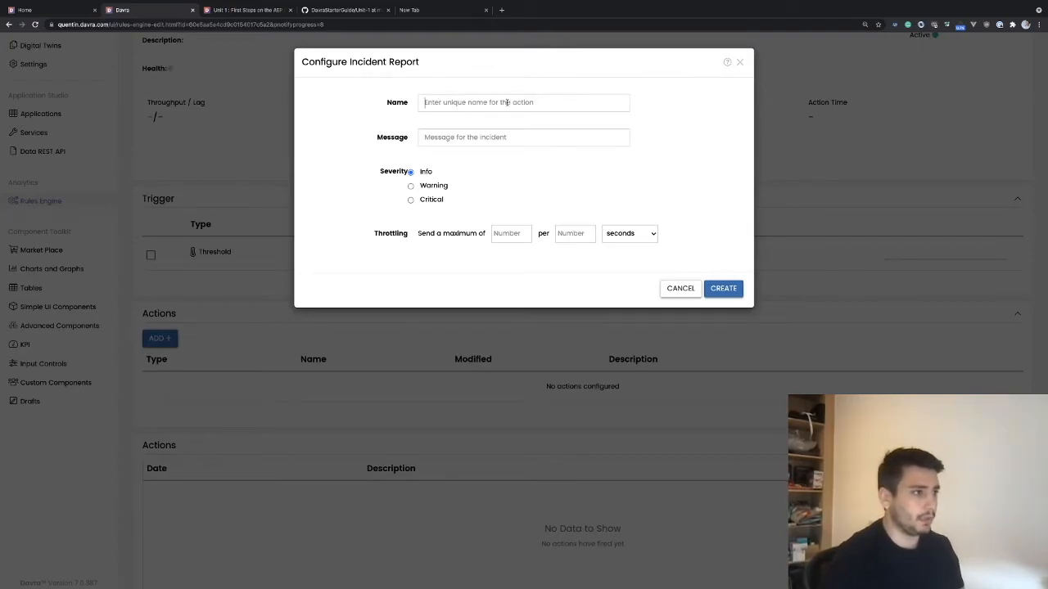
pyautogui.write('Hi')
pyautogui.write('gh')
pyautogui.write(' atmo')
pyautogui.press('BackSpace')
pyautogui.press('BackSpace')
pyautogui.press('BackSpace')
pyautogui.write('ctive ')
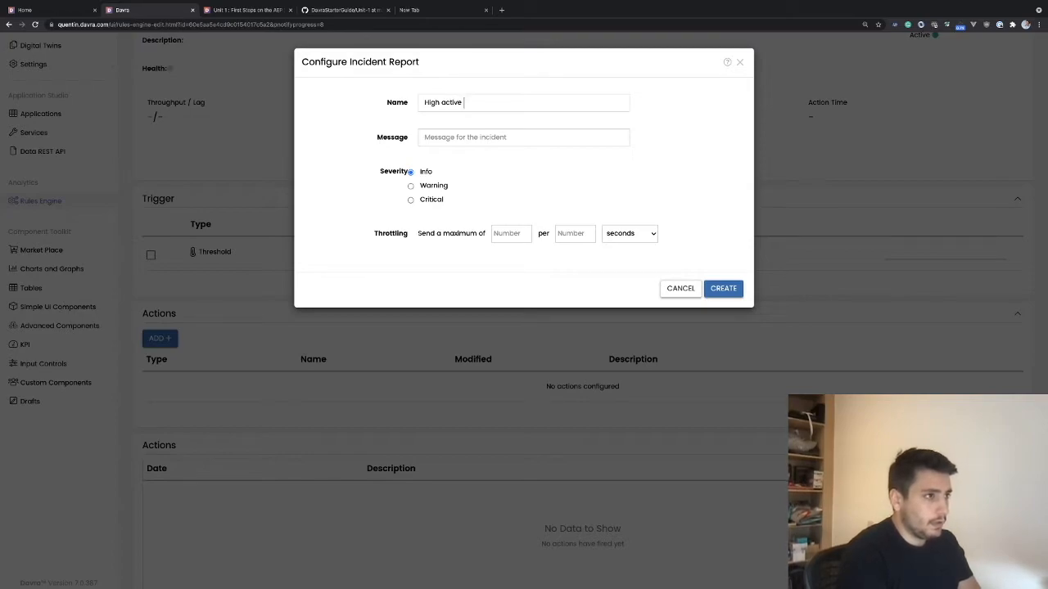
pyautogui.write('power detect')
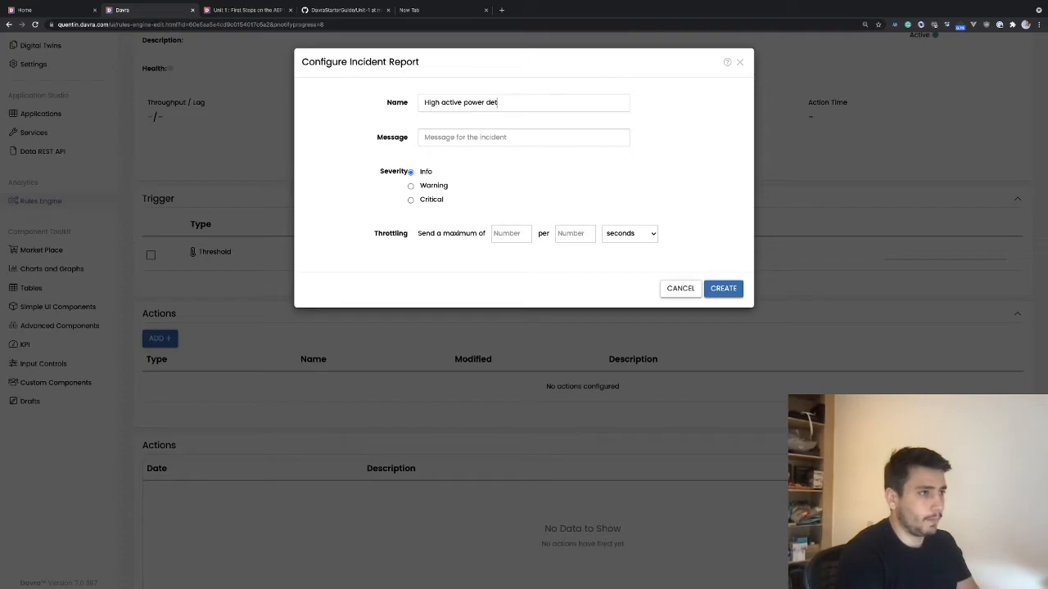
# Step: Enter "A active power of +70 W has been detected" as the incident message
pyautogui.click(510, 137)
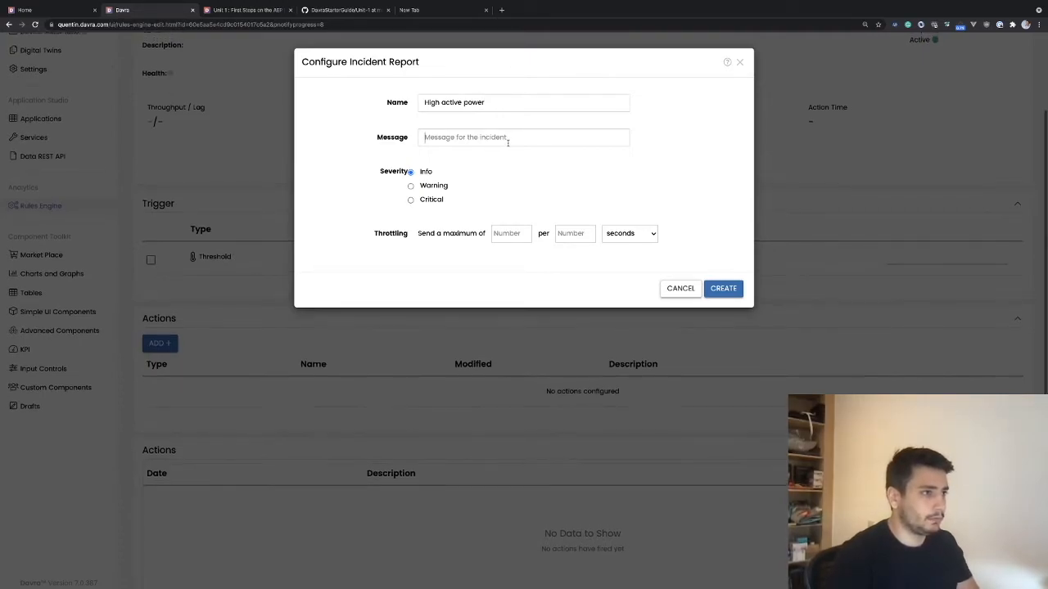
pyautogui.write('A active power of')
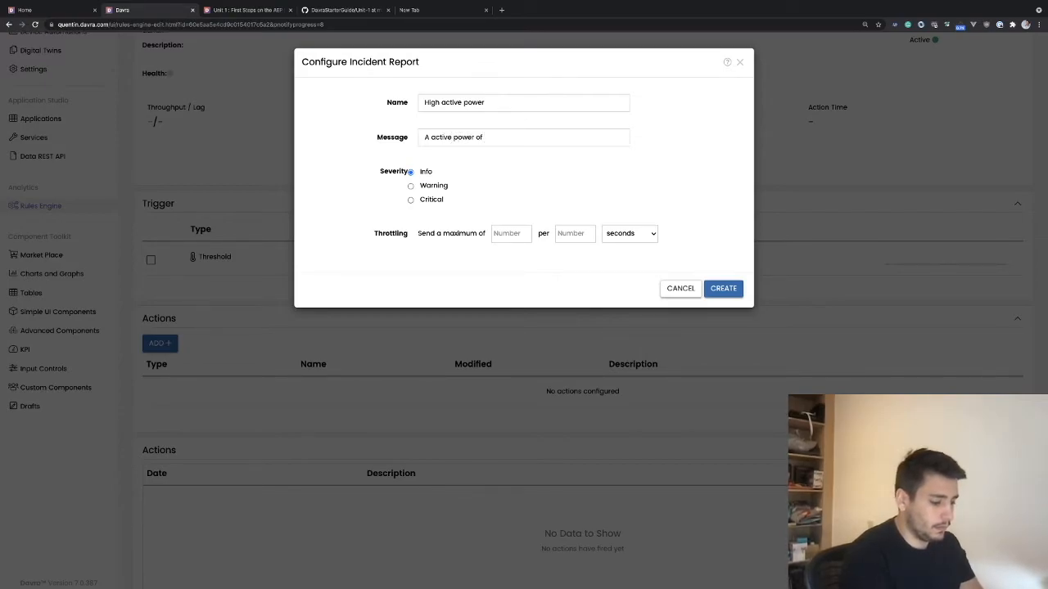
pyautogui.write(' 70 o')
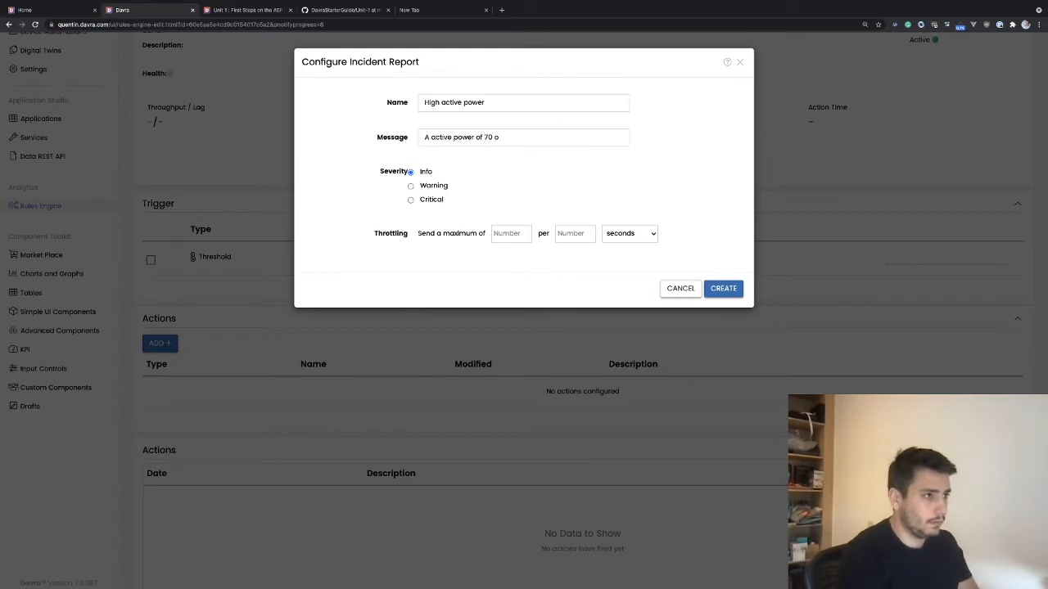
pyautogui.write('r >')
pyautogui.write(' W')
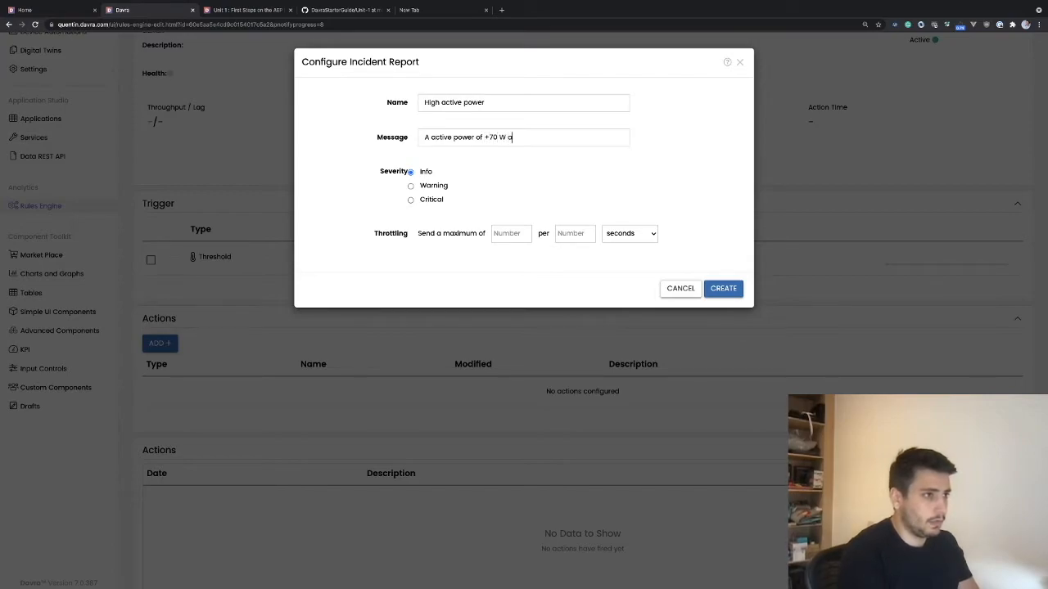
pyautogui.write(' has been detected')
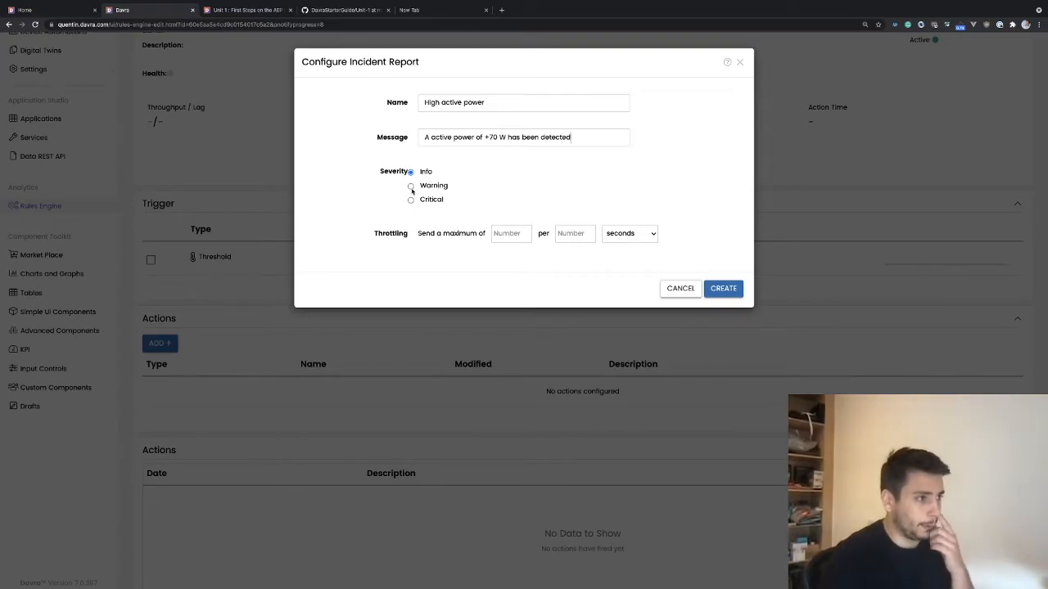
# Step: Set the incident severity to Warning, throttle it to a maximum of 1 per 1 seconds, and create the action
pyautogui.click(411, 186)
pyautogui.click(509, 239)
pyautogui.write('1')
pyautogui.click(578, 235)
pyautogui.write('1')
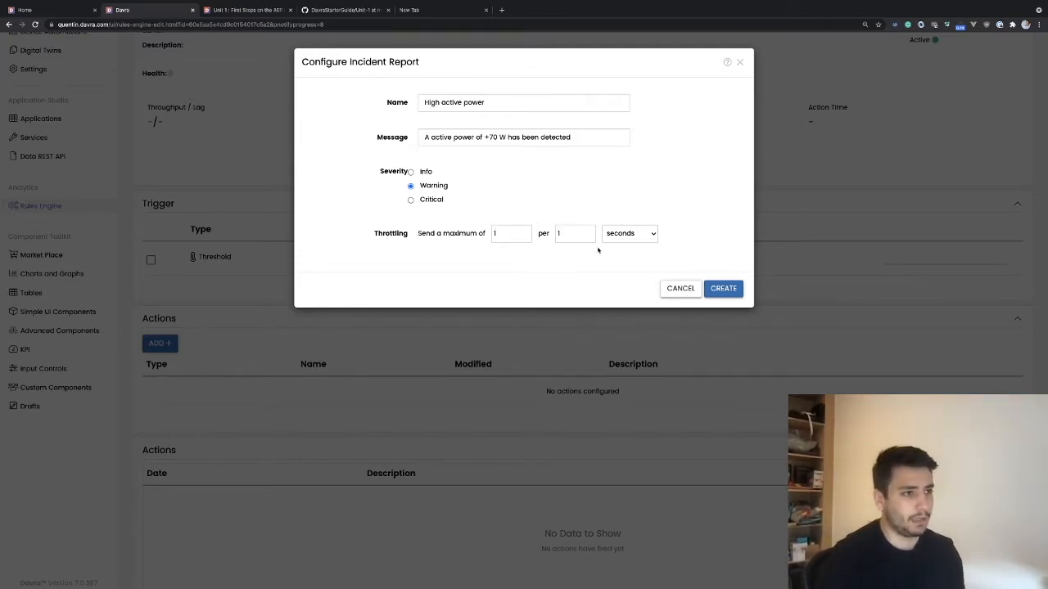
pyautogui.click(721, 289)
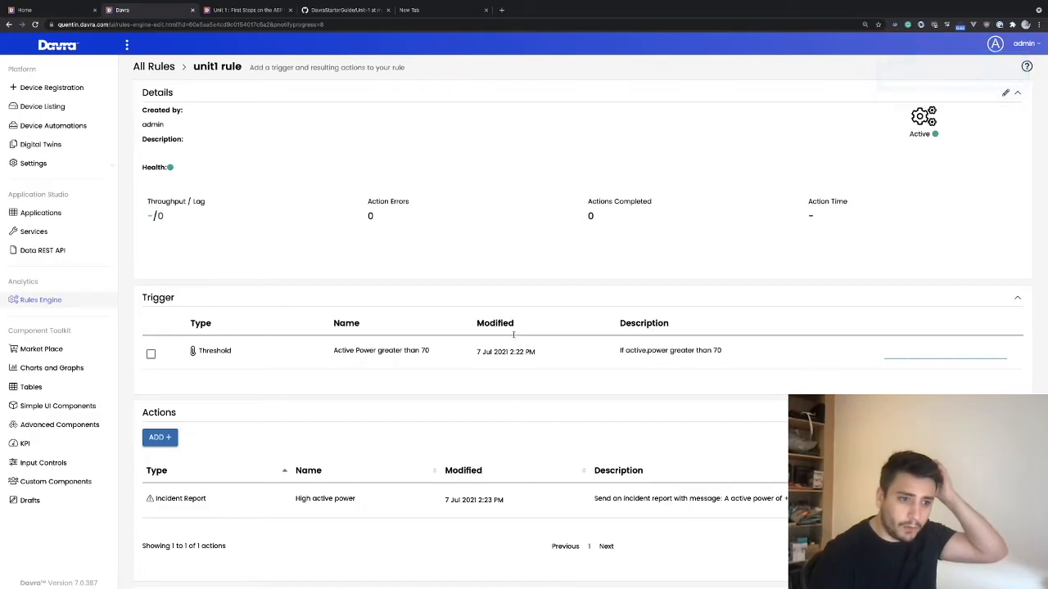
# Step: Return to the unit1 dashboard and set the knob widget to send datapoints manually
pyautogui.click(50, 9)
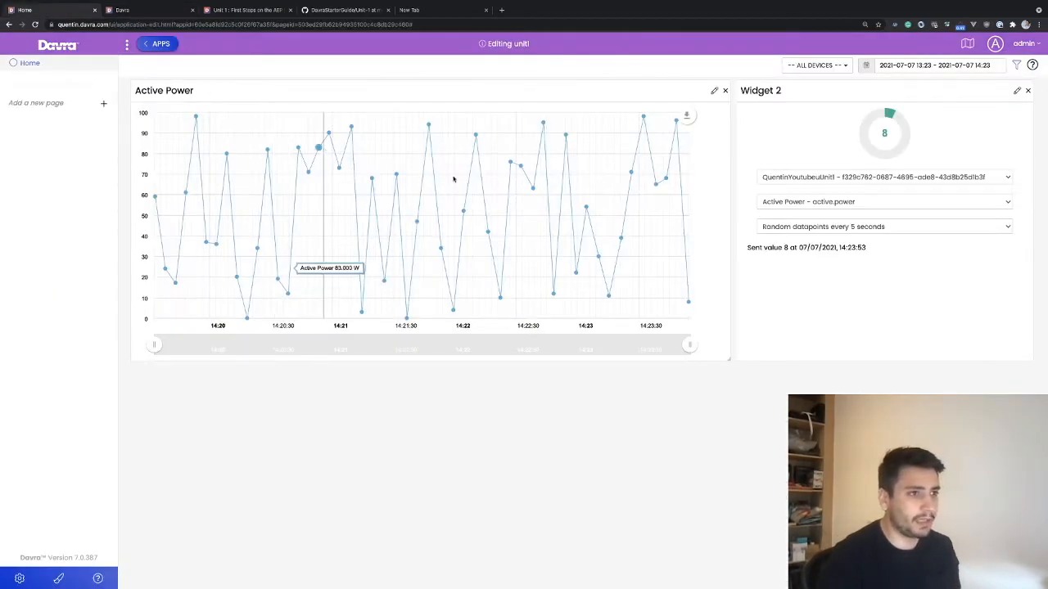
pyautogui.click(855, 226)
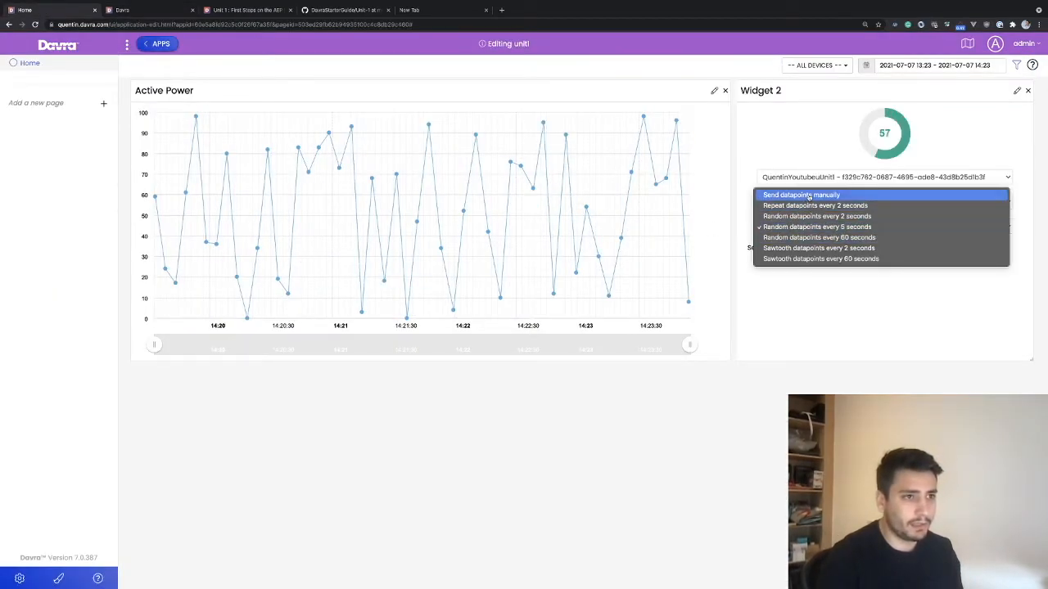
pyautogui.click(807, 196)
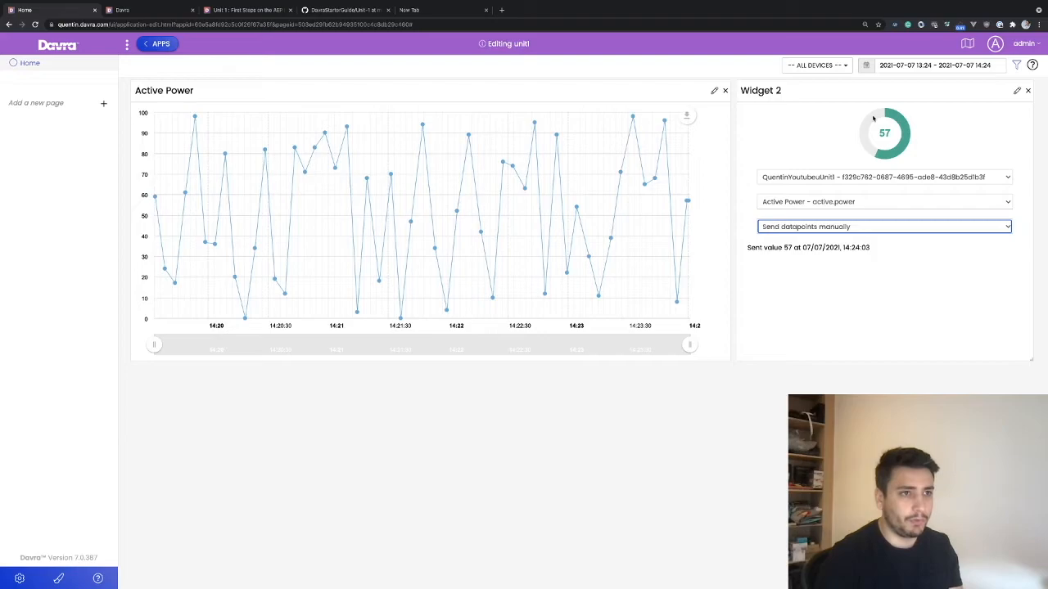
# Step: Send an Active Power value of 90 from the knob widget and check the unit1 rule's refreshed action log
pyautogui.click(873, 120)
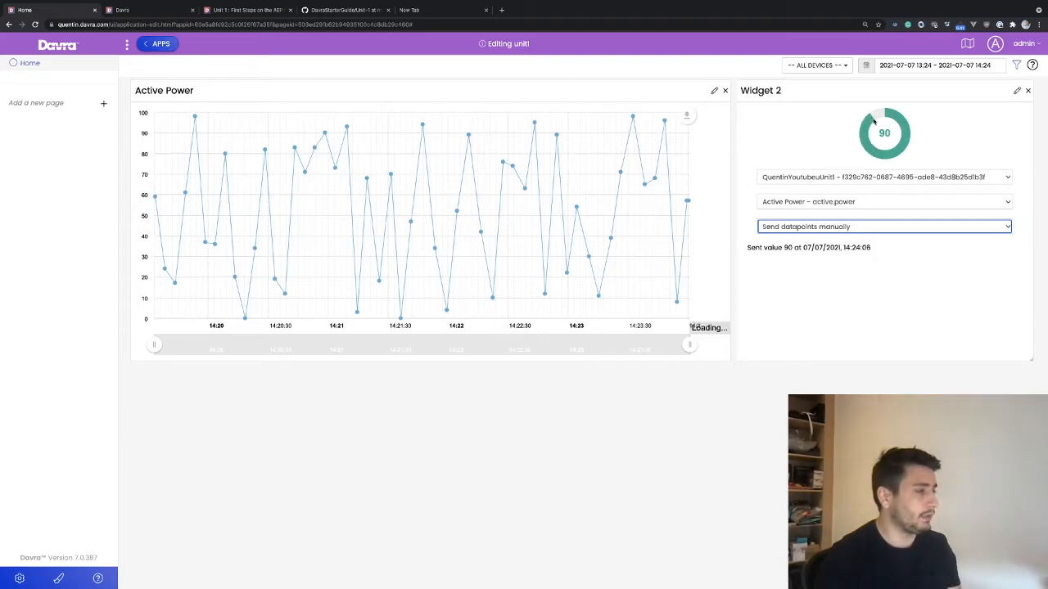
pyautogui.click(137, 15)
pyautogui.scroll(-3, 544, 229)
pyautogui.scroll(4, 560, 234)
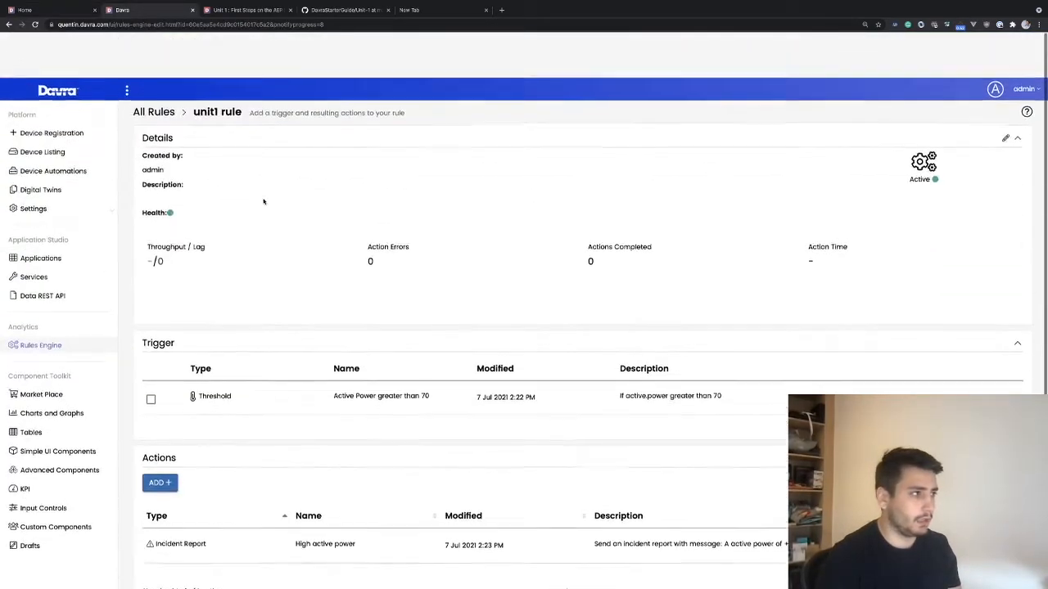
pyautogui.click(35, 24)
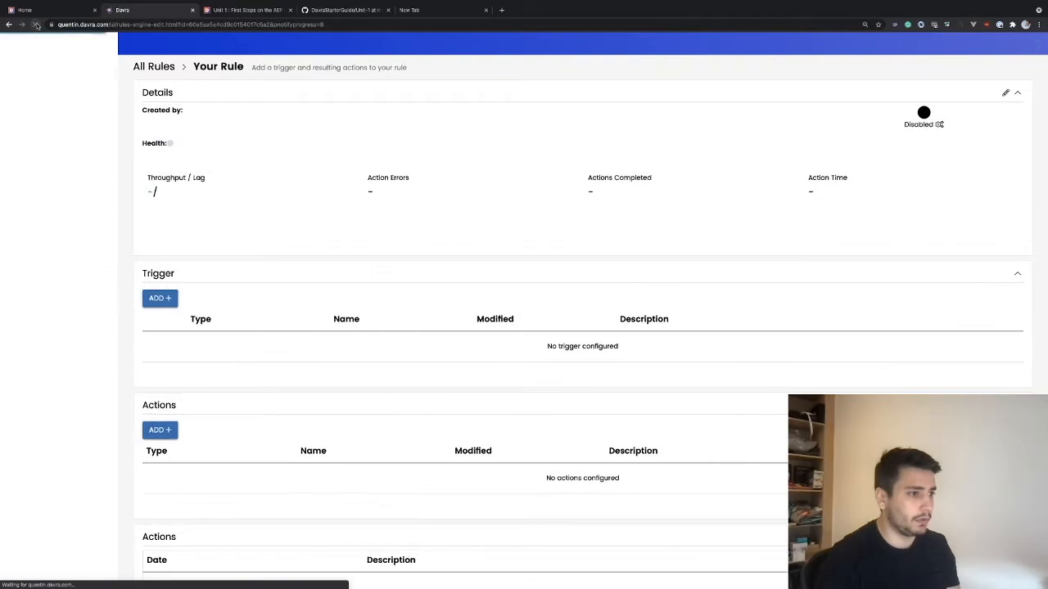
pyautogui.scroll(-1, 648, 358)
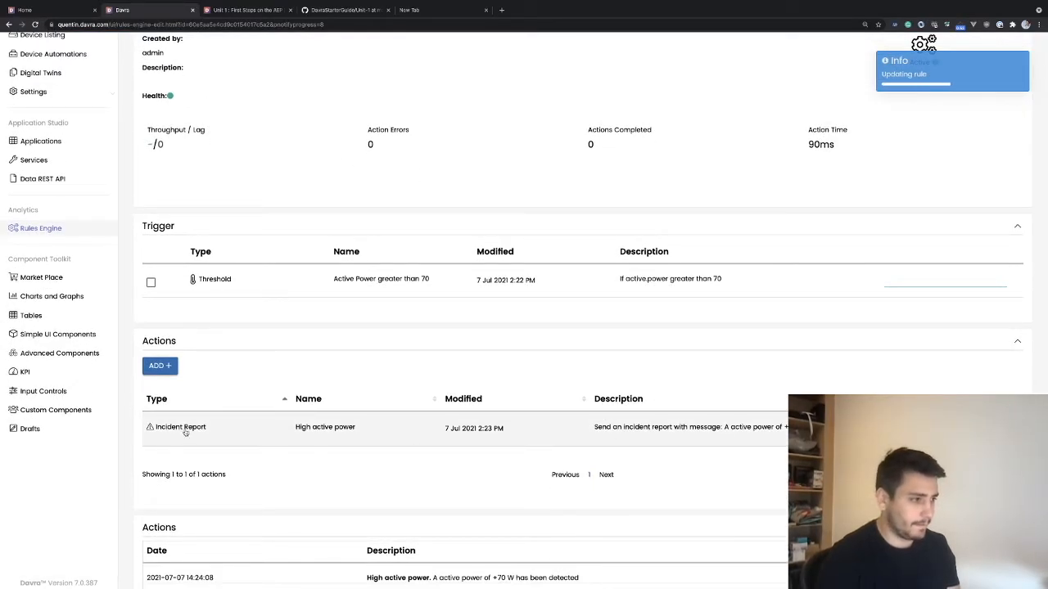
pyautogui.scroll(-2, 363, 437)
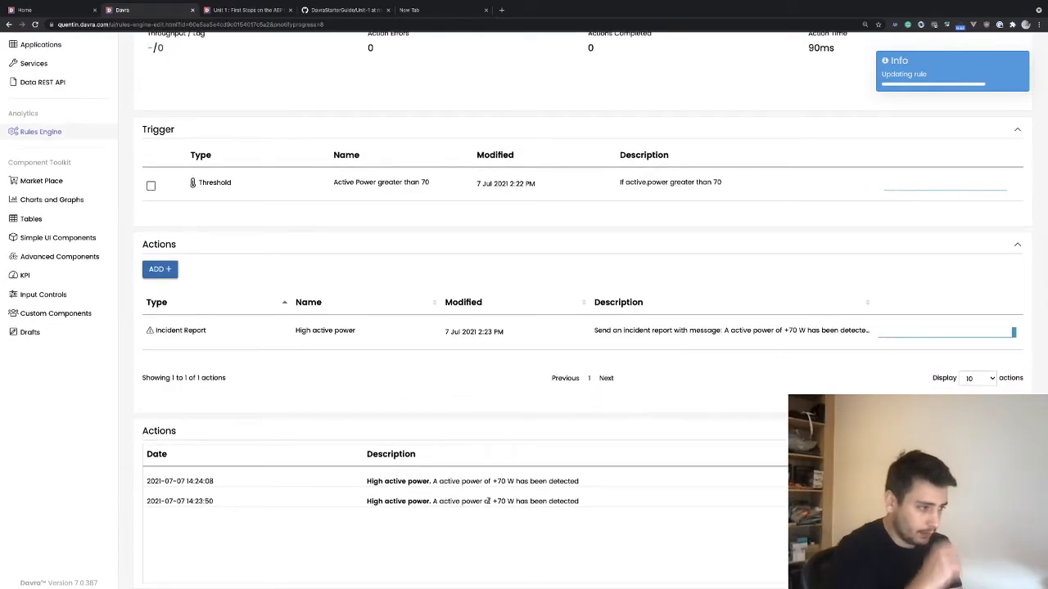
pyautogui.moveTo(212, 502); pyautogui.dragTo(148, 498)
pyautogui.moveTo(218, 483); pyautogui.dragTo(148, 483)
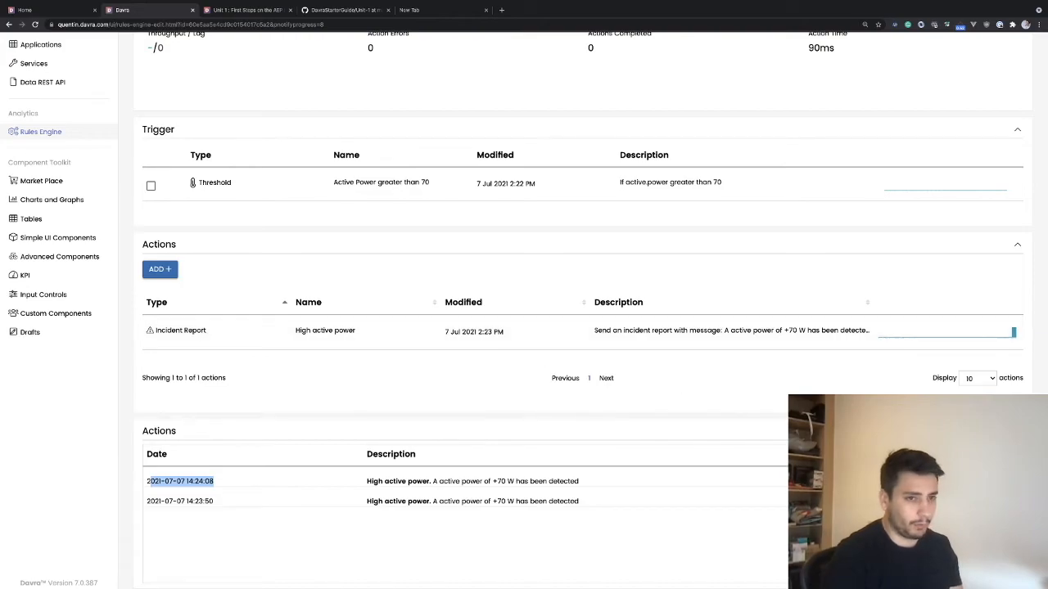
# Step: Open the Unit 1 device from the device listing and examine the incidents recorded for it
pyautogui.scroll(3, 328, 311)
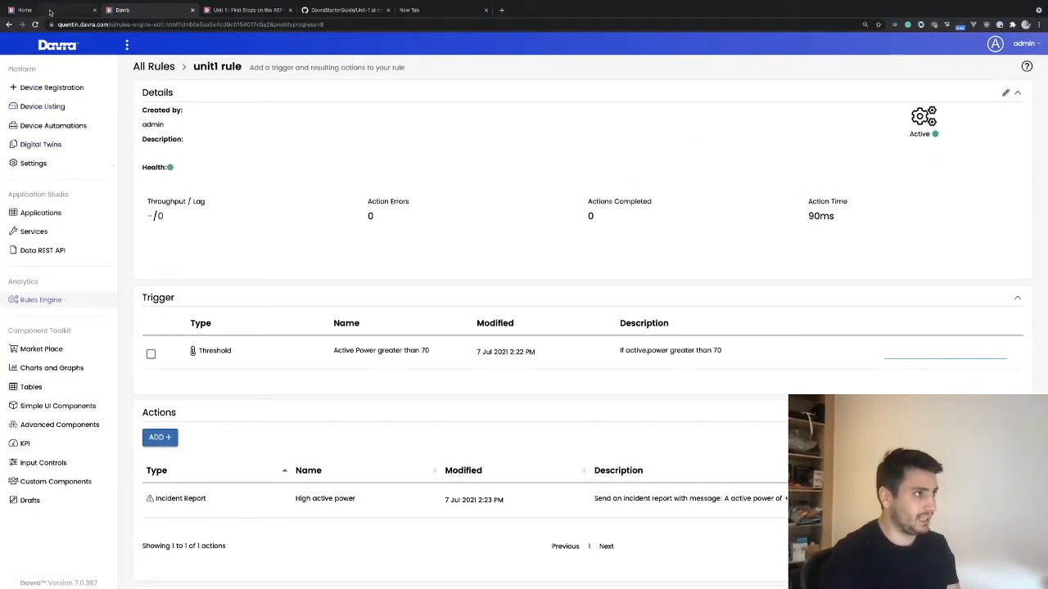
pyautogui.click(43, 107)
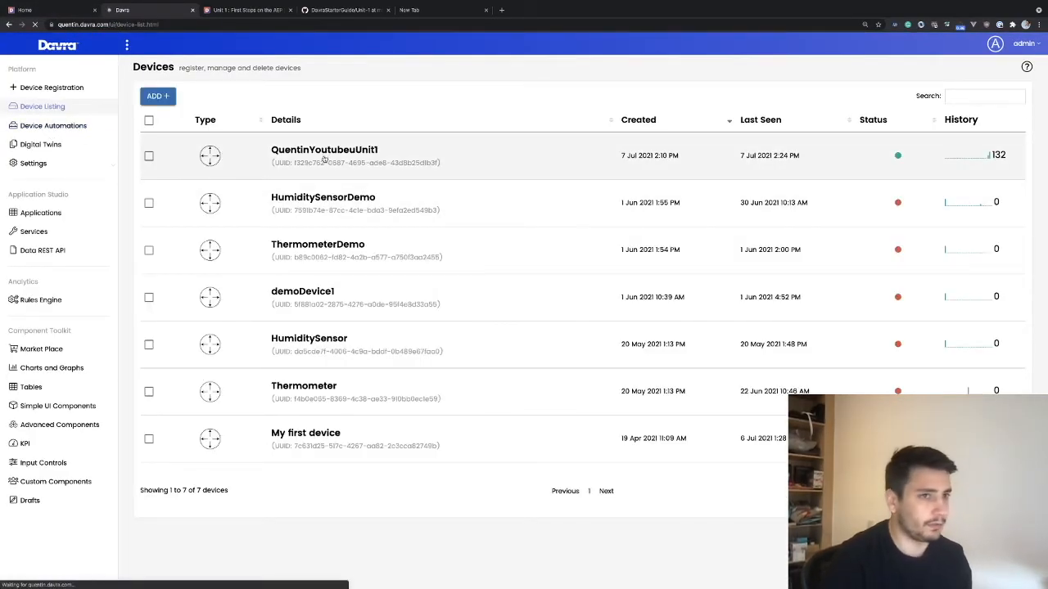
pyautogui.click(323, 155)
pyautogui.scroll(-5, 346, 224)
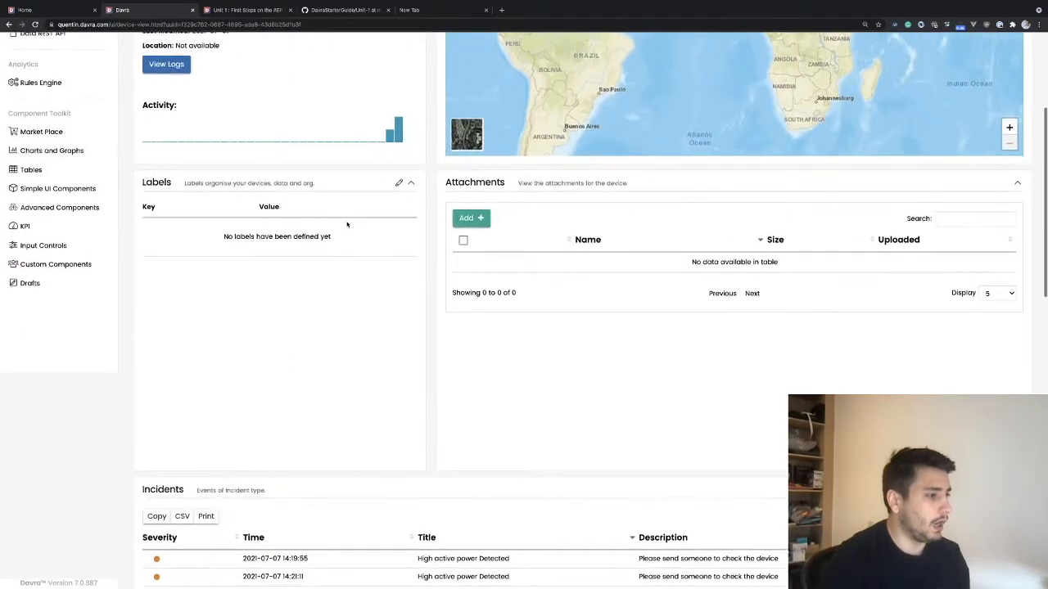
pyautogui.scroll(-1, 346, 224)
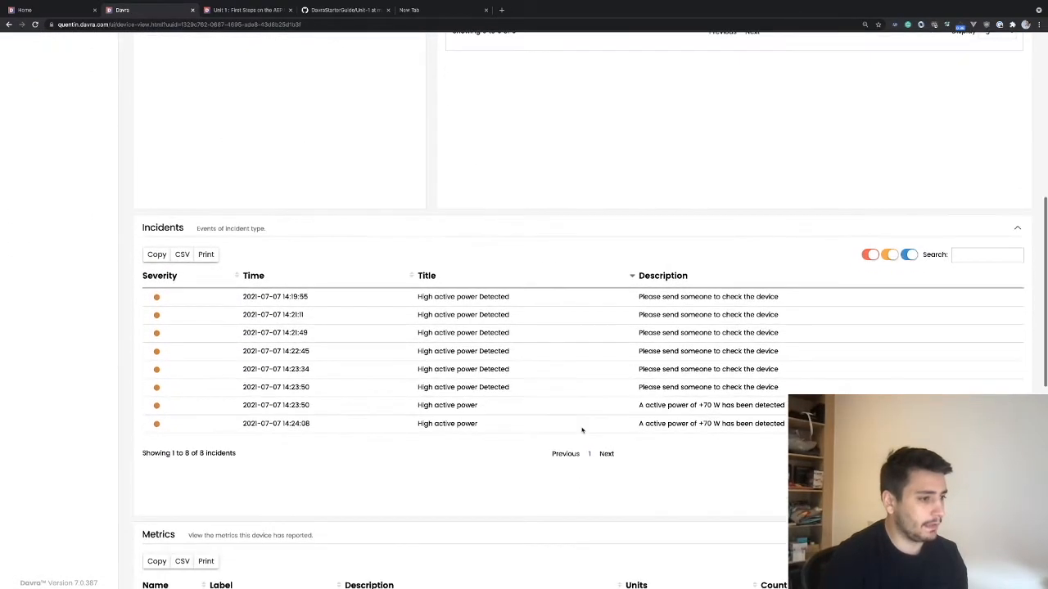
pyautogui.moveTo(607, 439); pyautogui.dragTo(477, 420)
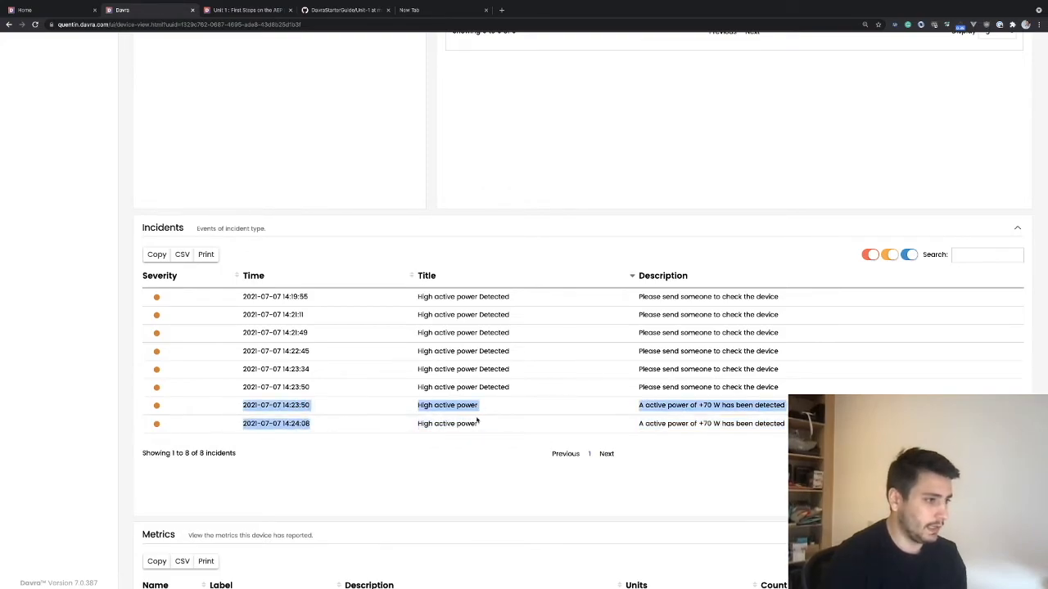
pyautogui.moveTo(810, 490); pyautogui.dragTo(243, 406)
pyautogui.scroll(1, 327, 405)
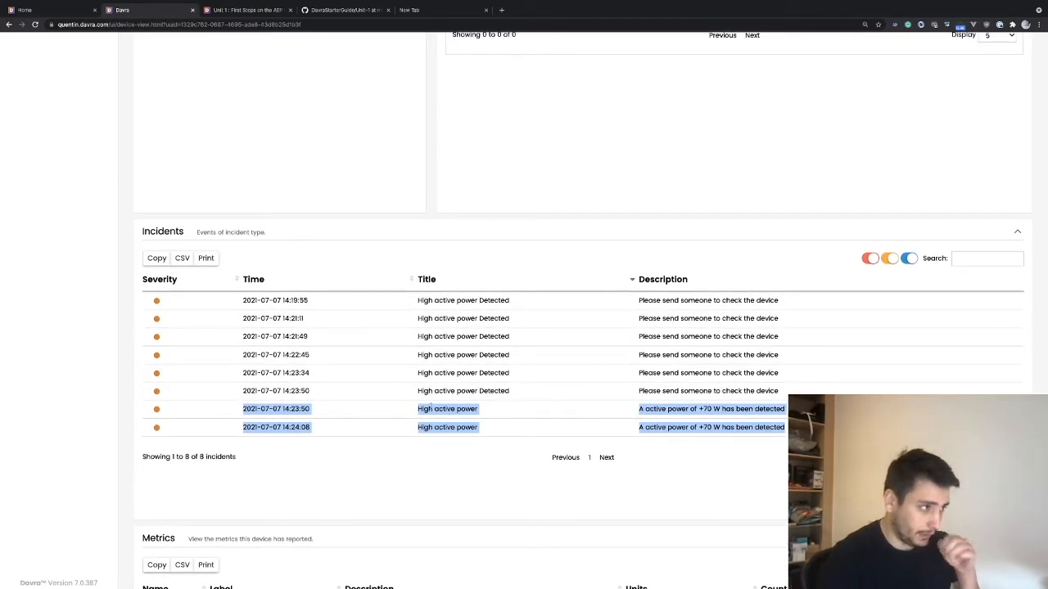
pyautogui.click(312, 392)
pyautogui.moveTo(774, 391); pyautogui.dragTo(148, 305)
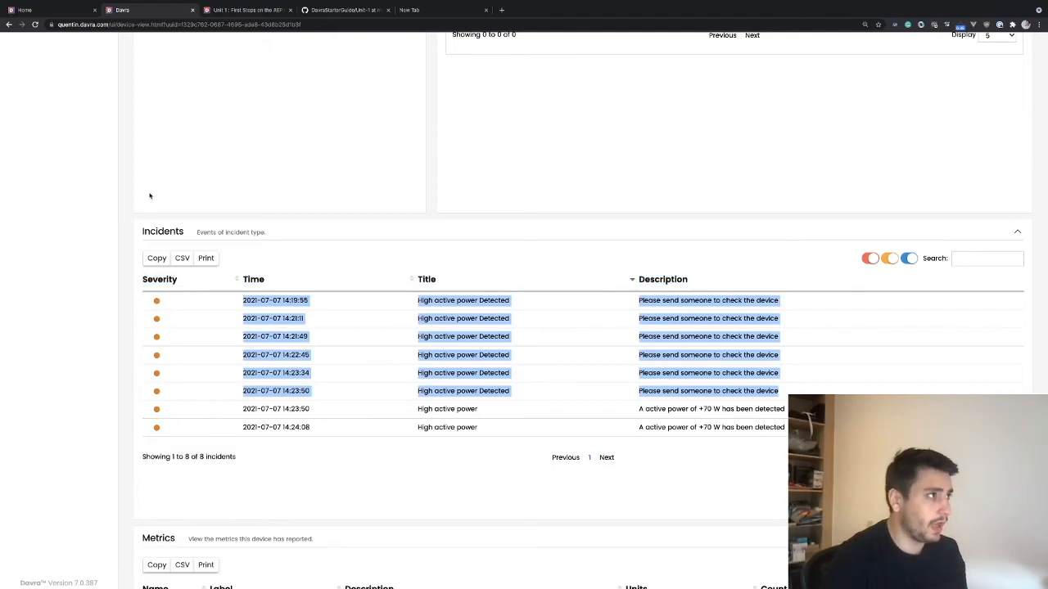
# Step: Open RULE DEMO 1 in the rules engine and inspect its trigger and actions
pyautogui.scroll(7, 156, 196)
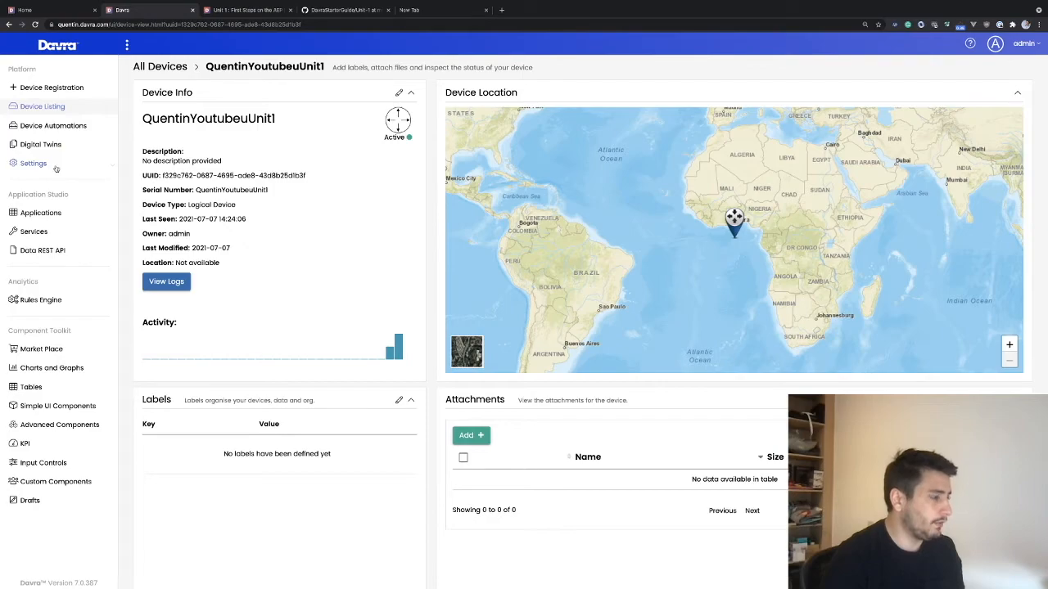
pyautogui.click(59, 302)
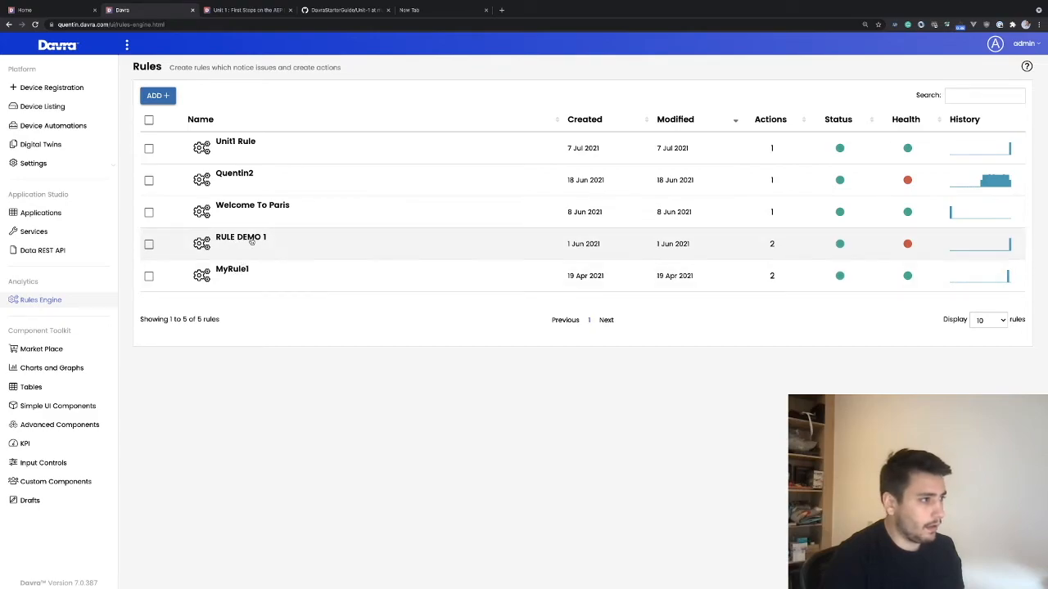
pyautogui.click(239, 239)
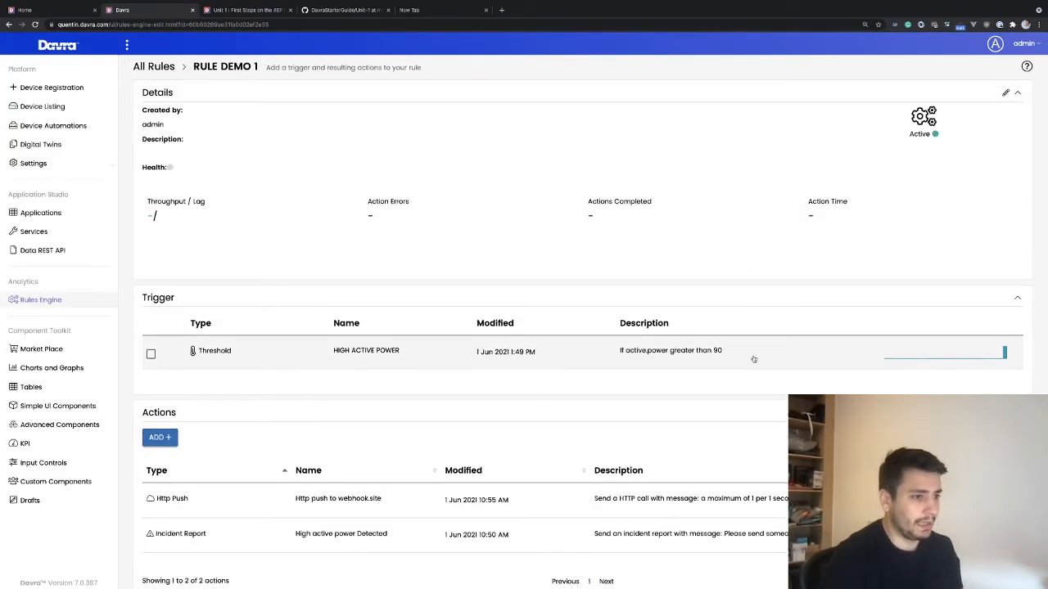
pyautogui.scroll(-2, 696, 356)
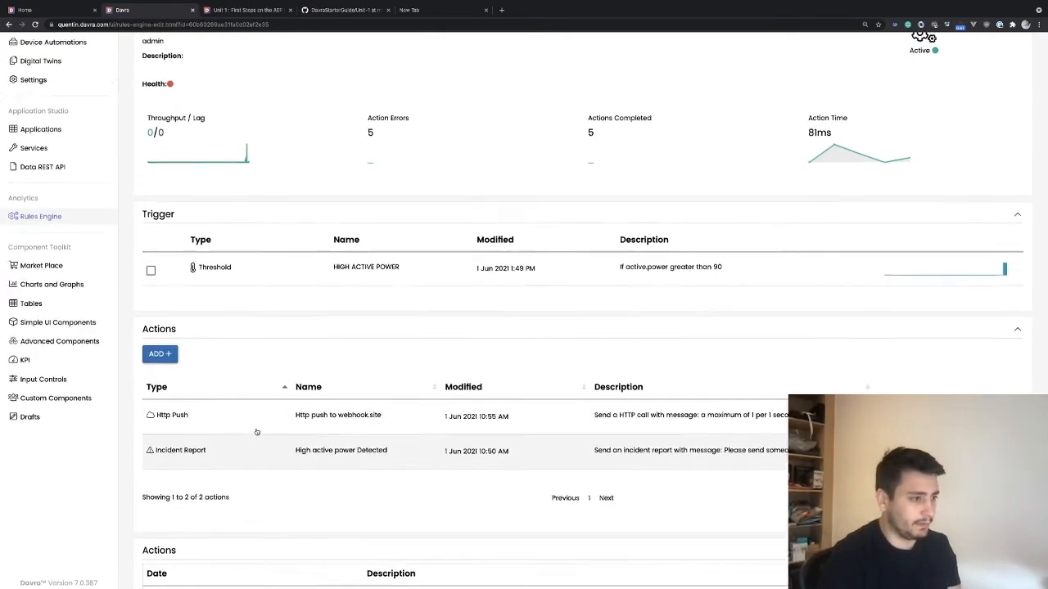
pyautogui.scroll(2, 257, 433)
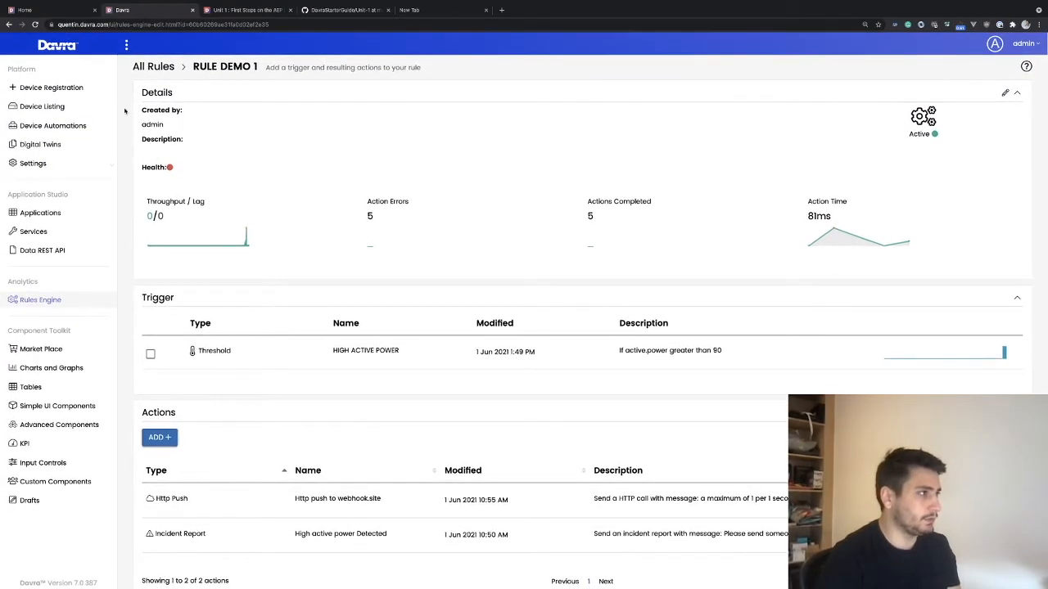
# Step: Return to the Unit 1 device's page and review its incidents table again
pyautogui.click(59, 45)
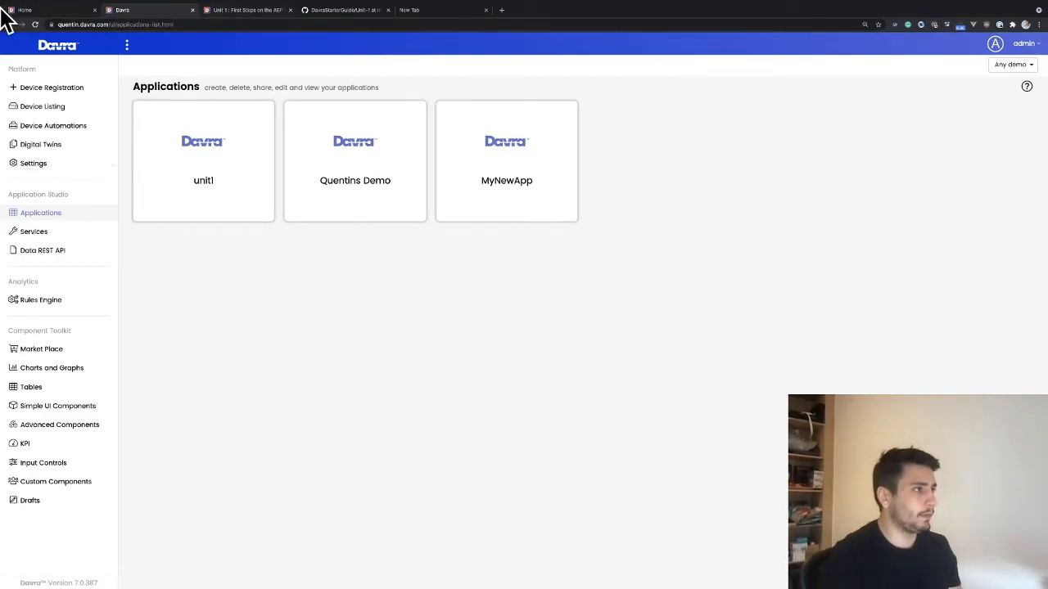
pyautogui.click(31, 11)
pyautogui.click(119, 10)
pyautogui.click(42, 107)
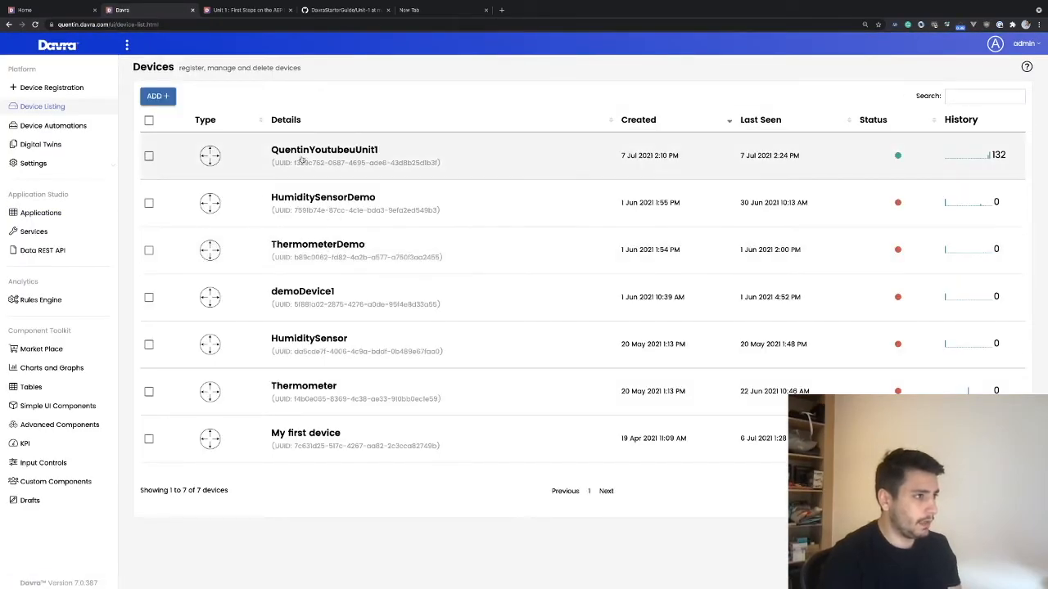
pyautogui.click(303, 156)
pyautogui.scroll(-6, 423, 351)
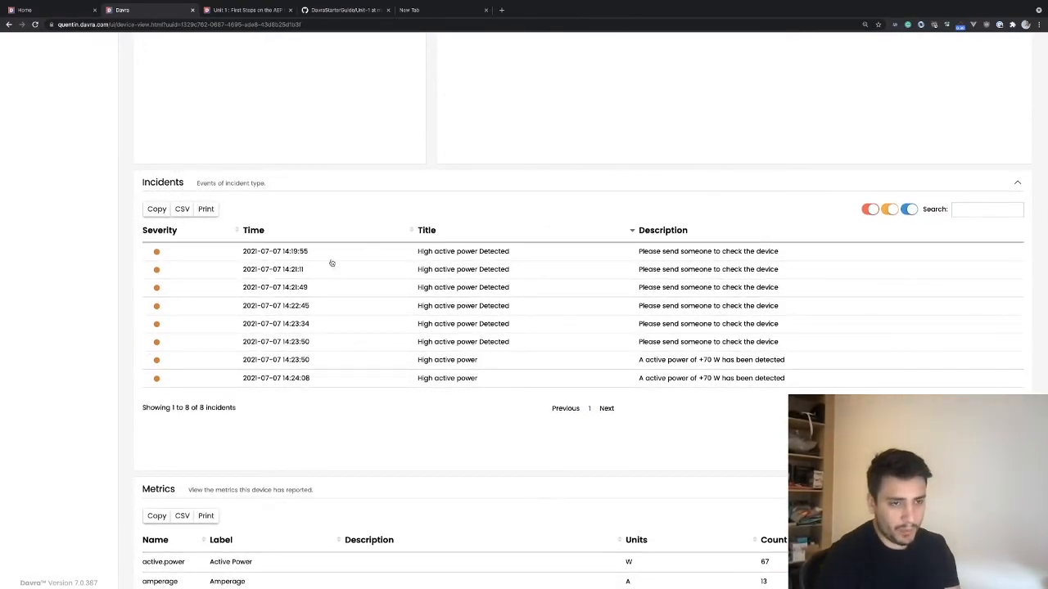
pyautogui.scroll(1, 599, 383)
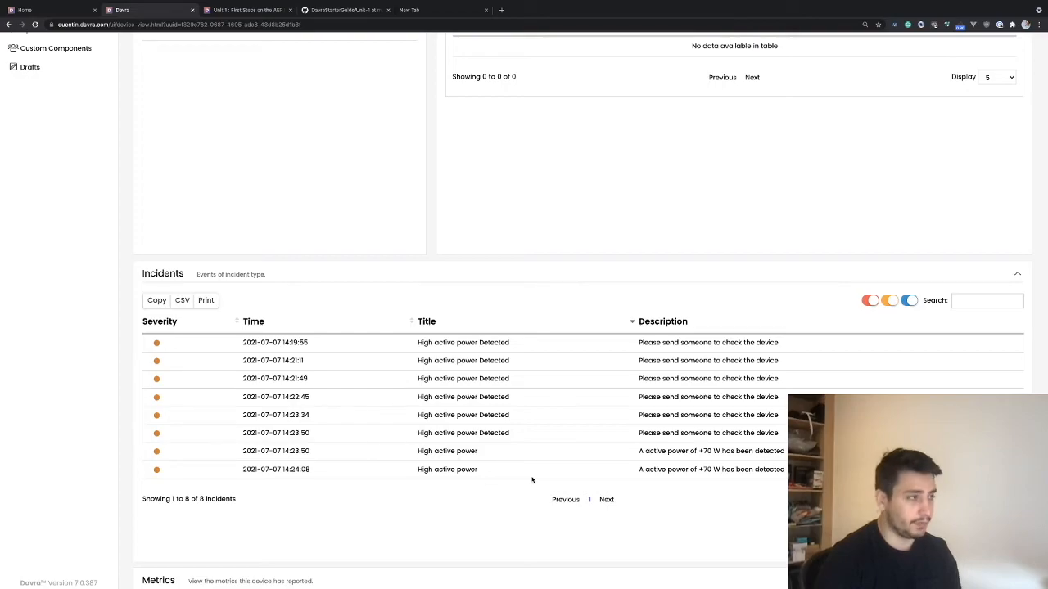
# Step: Add a Table of Events widget from the Tables category to the unit1 dashboard
pyautogui.click(25, 10)
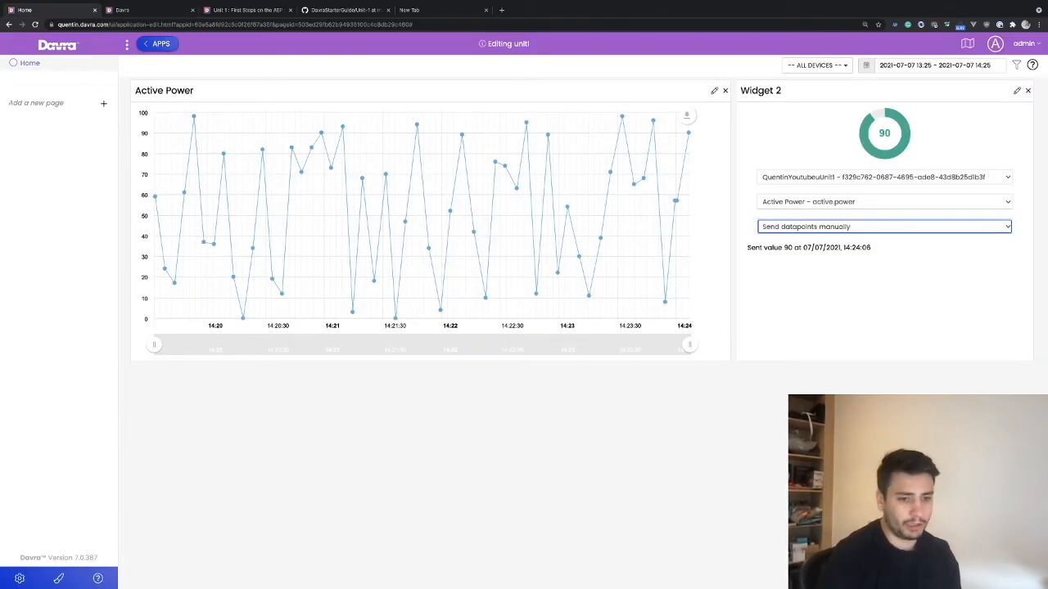
pyautogui.click(425, 459)
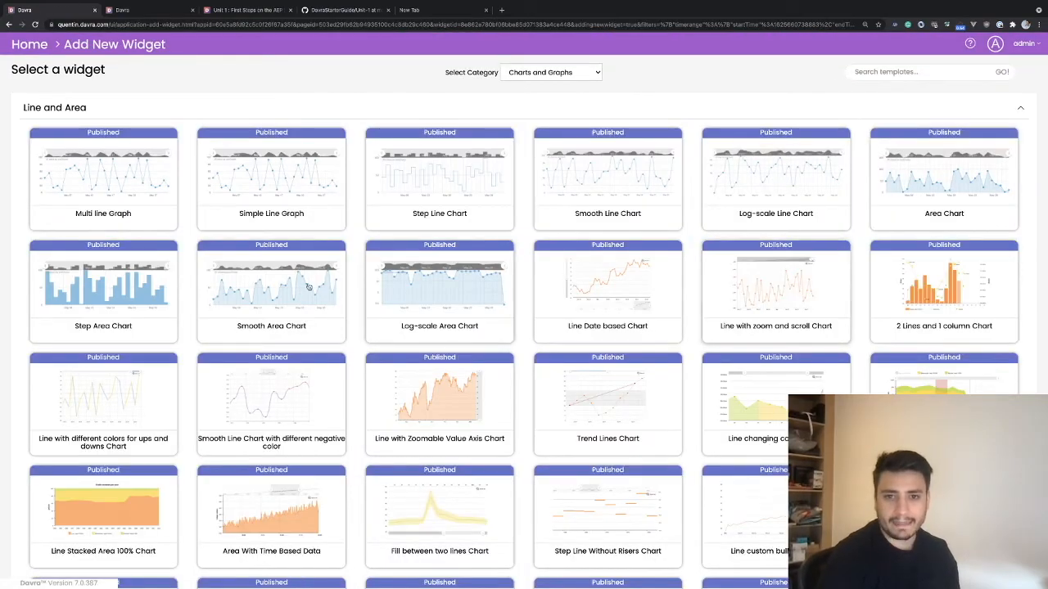
pyautogui.click(551, 72)
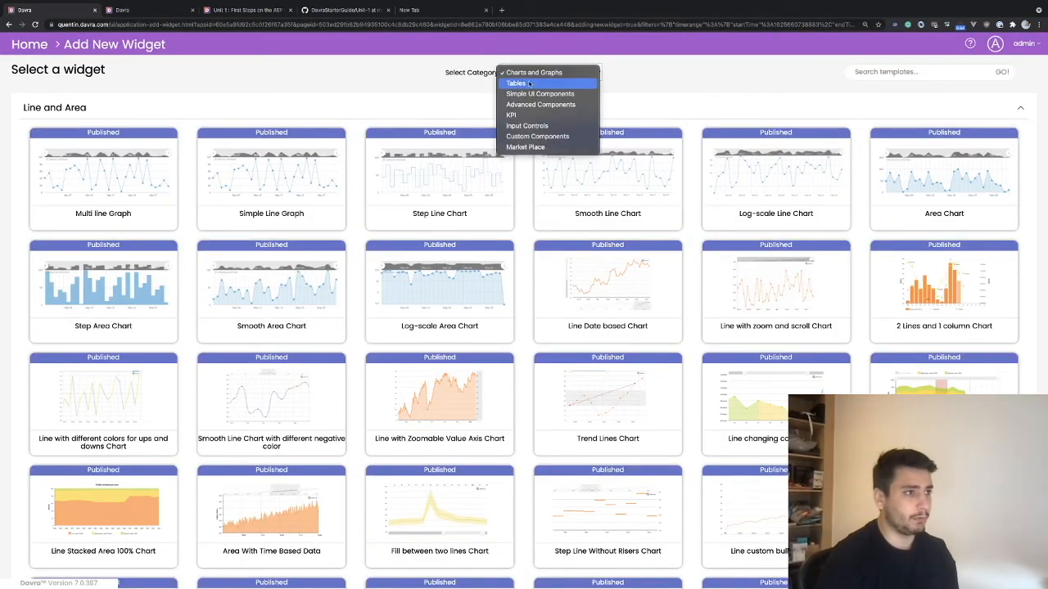
pyautogui.click(523, 84)
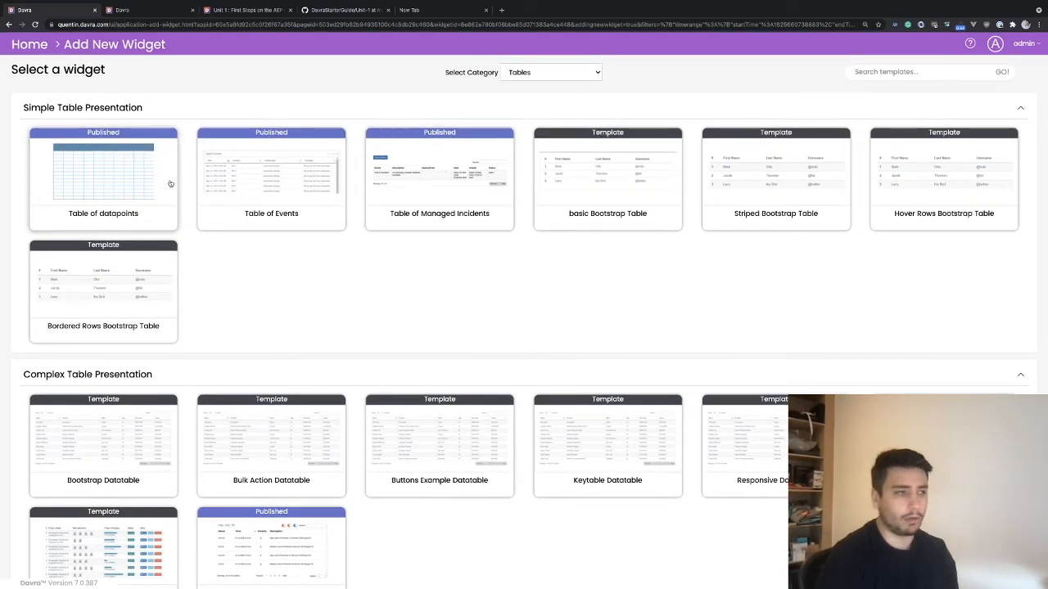
pyautogui.click(297, 184)
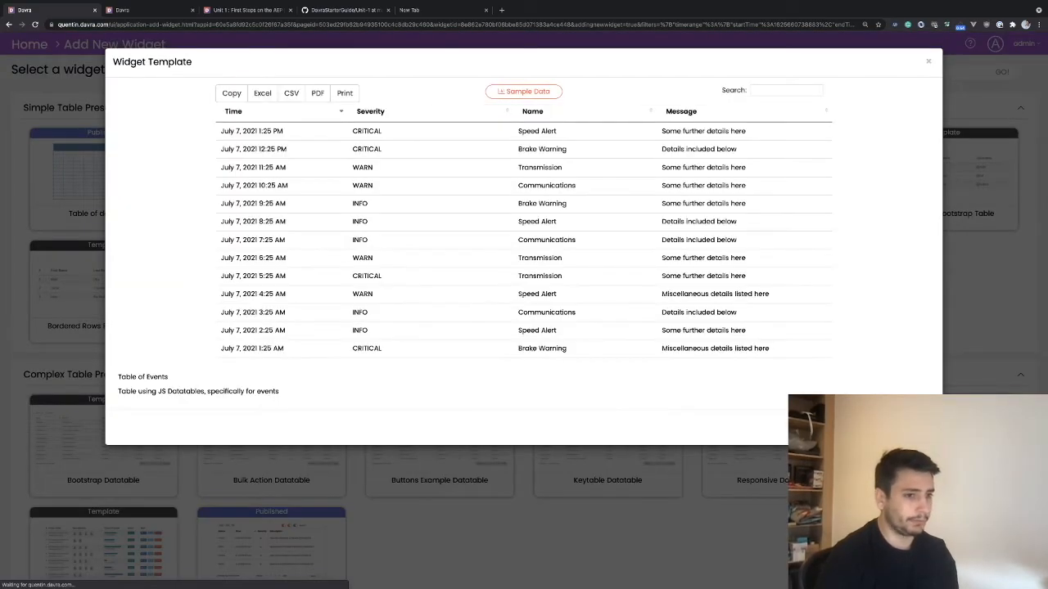
pyautogui.click(716, 469)
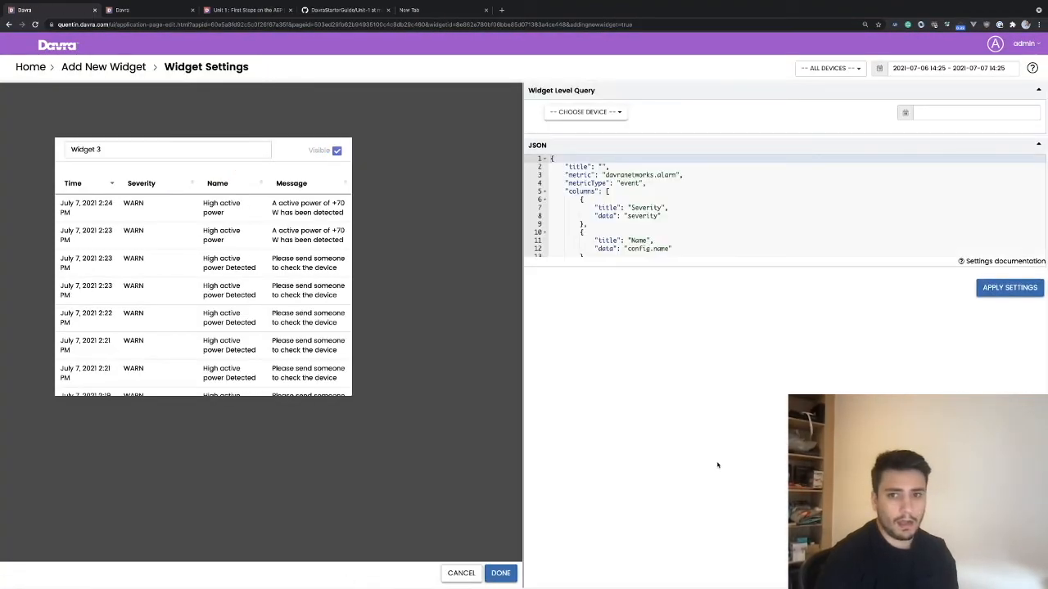
# Step: Review the events widget's JSON settings, title it "Incident Table", and finish its setup
pyautogui.scroll(-5, 711, 193)
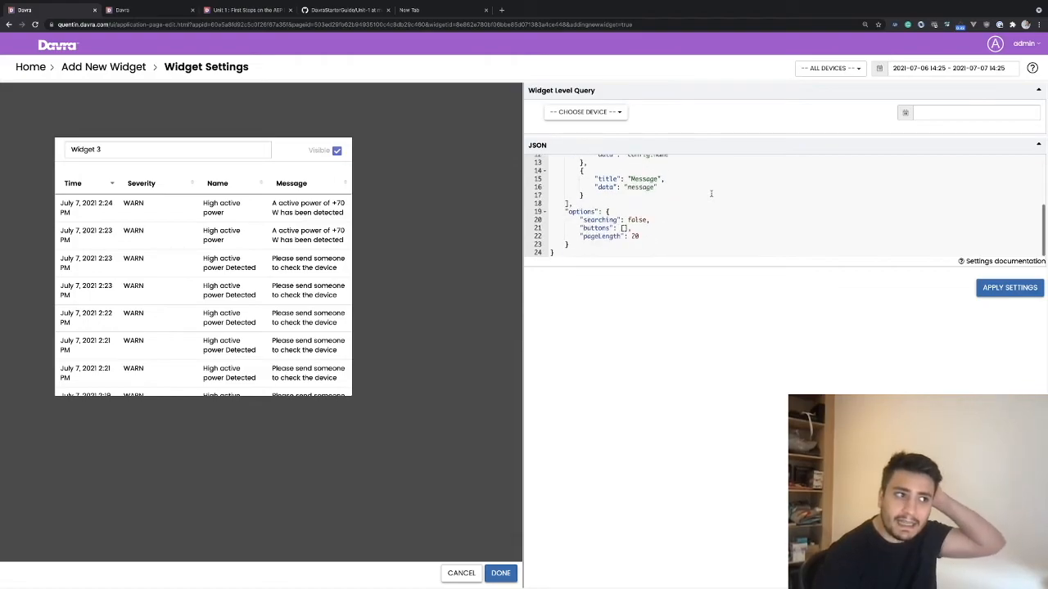
pyautogui.scroll(5, 656, 175)
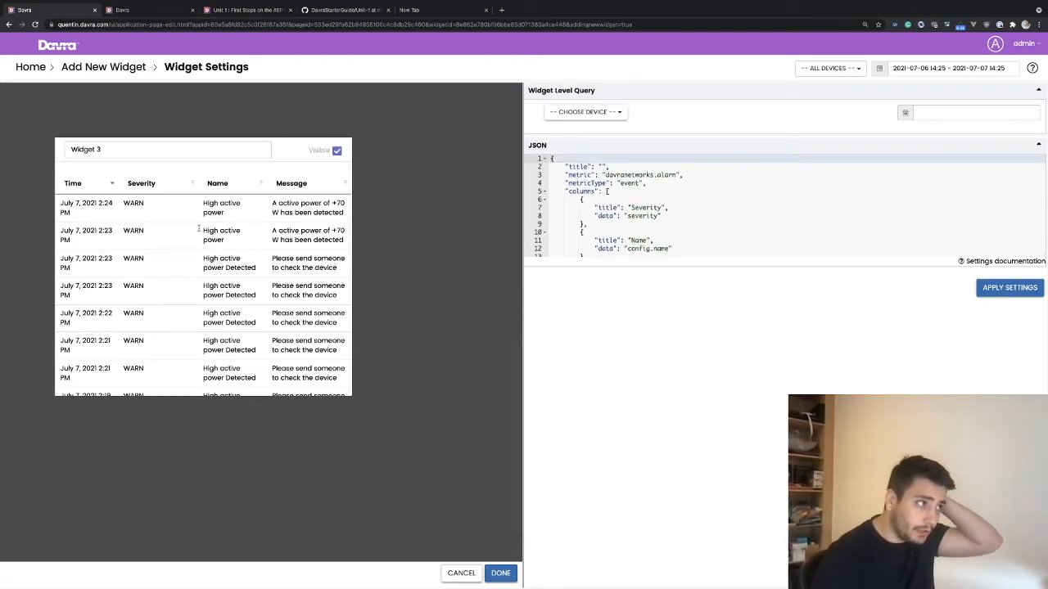
pyautogui.tripleClick(116, 152)
pyautogui.write('INCI')
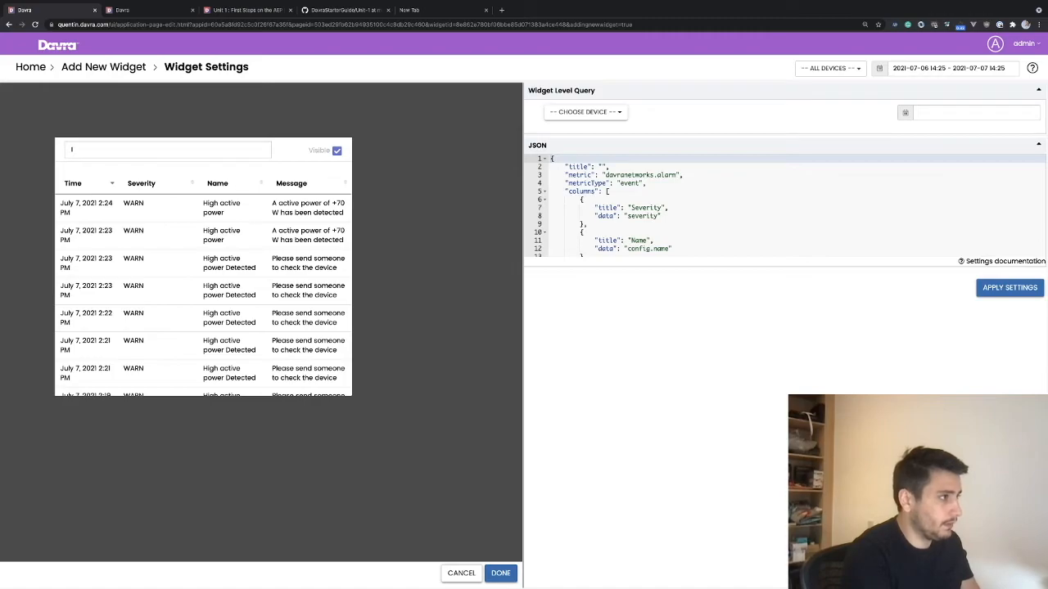
pyautogui.write('ncident')
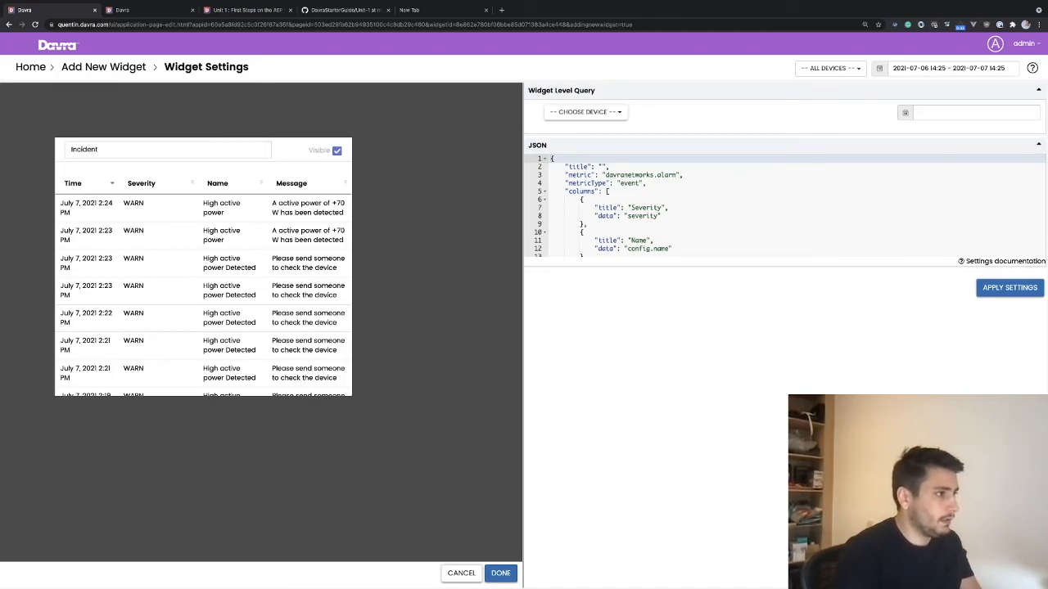
pyautogui.write(' Table')
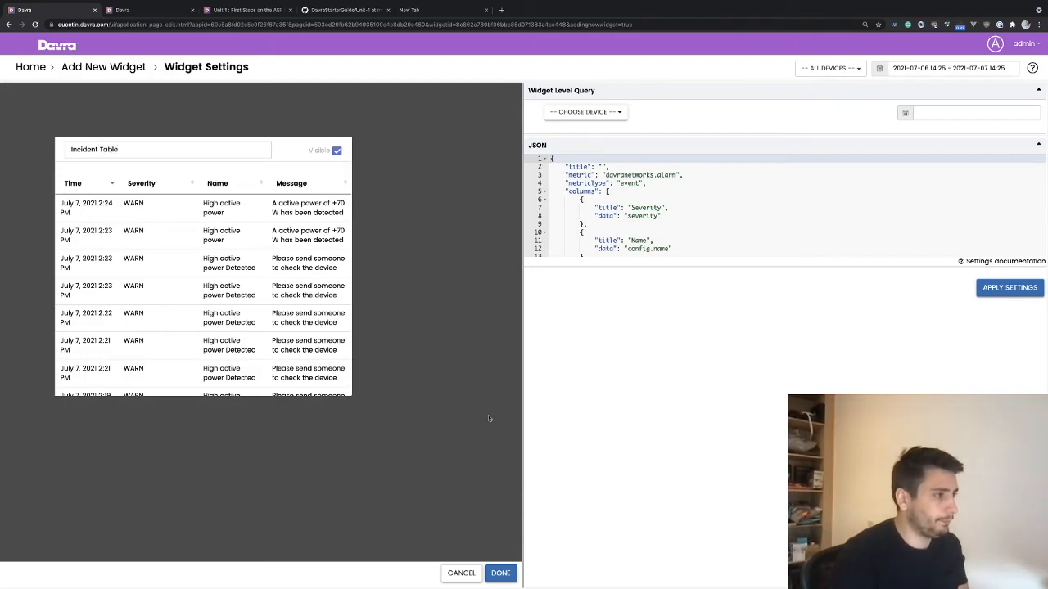
pyautogui.click(501, 574)
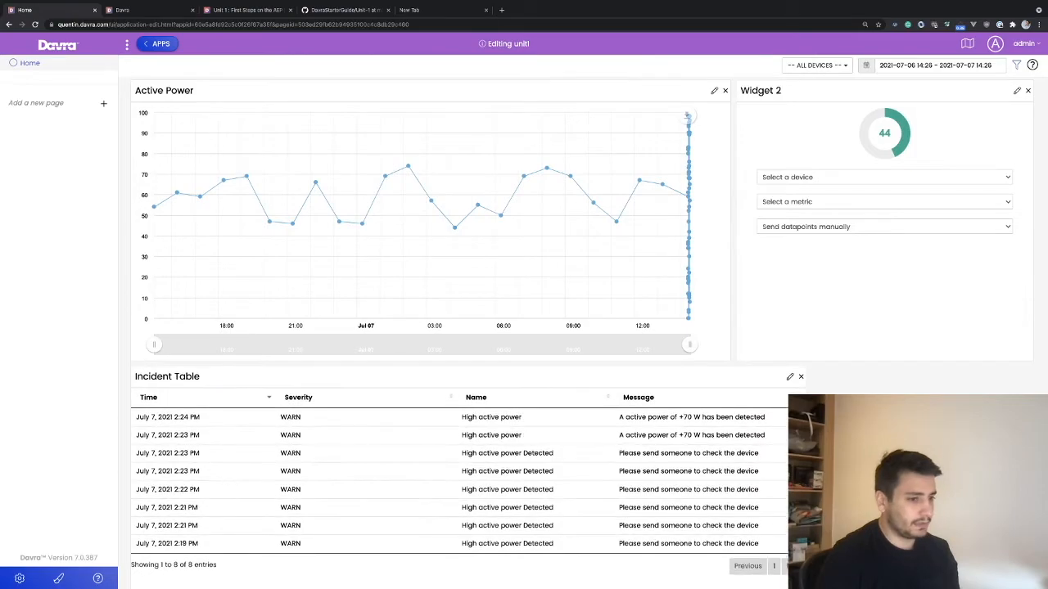
# Step: Widen the Incident Table widget to span the full width of the two widgets above it
pyautogui.scroll(-1, 760, 560)
pyautogui.scroll(-2, 760, 560)
pyautogui.moveTo(802, 569); pyautogui.dragTo(1015, 356)
pyautogui.scroll(3, 557, 404)
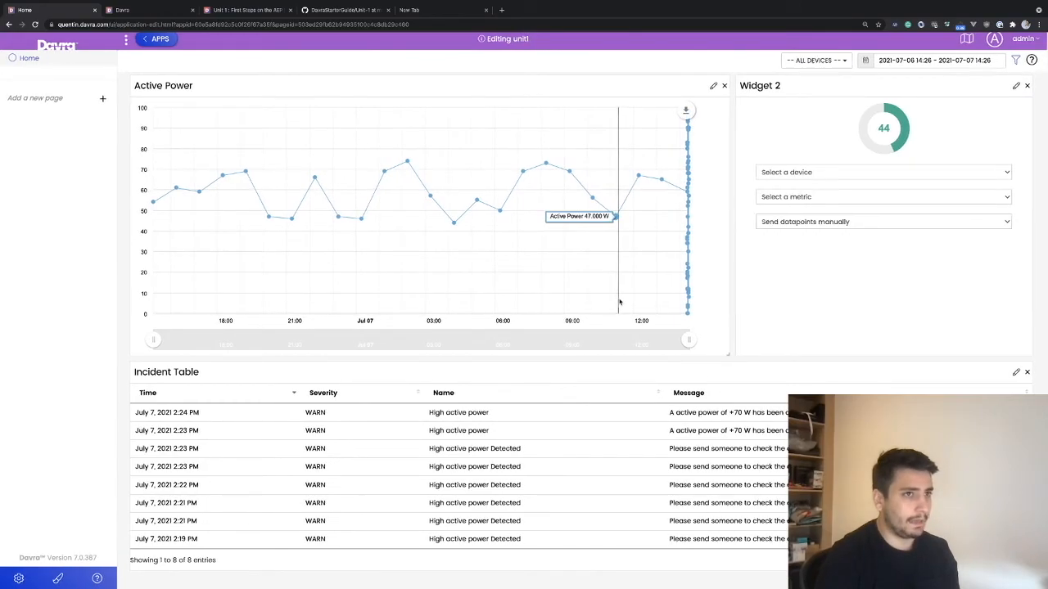
# Step: Set the dashboard's time range to the last 60 minutes with auto refresh every 5 seconds
pyautogui.click(974, 60)
pyautogui.click(969, 79)
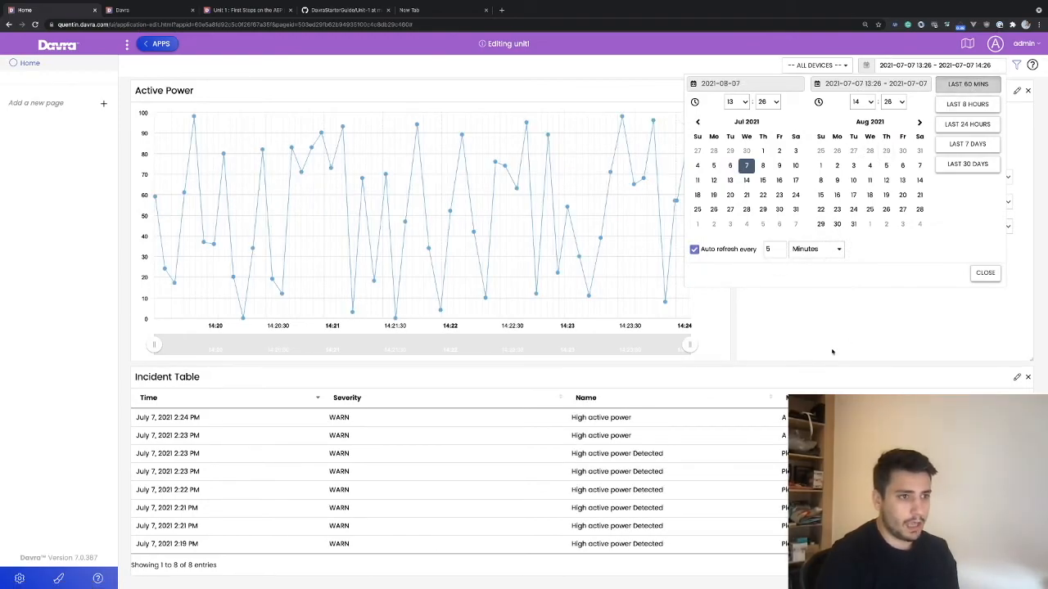
pyautogui.click(793, 250)
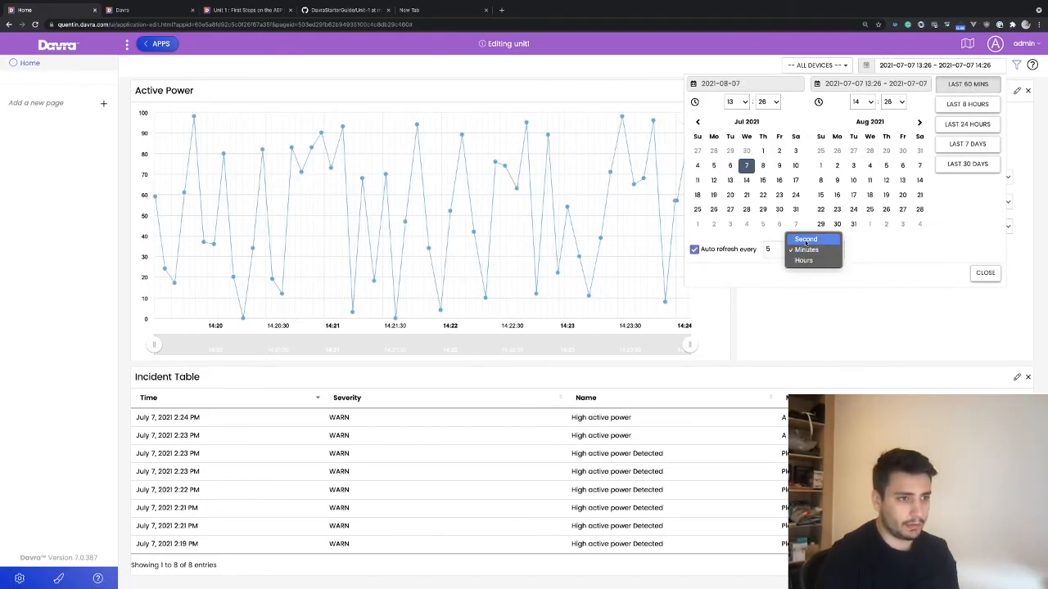
pyautogui.click(803, 242)
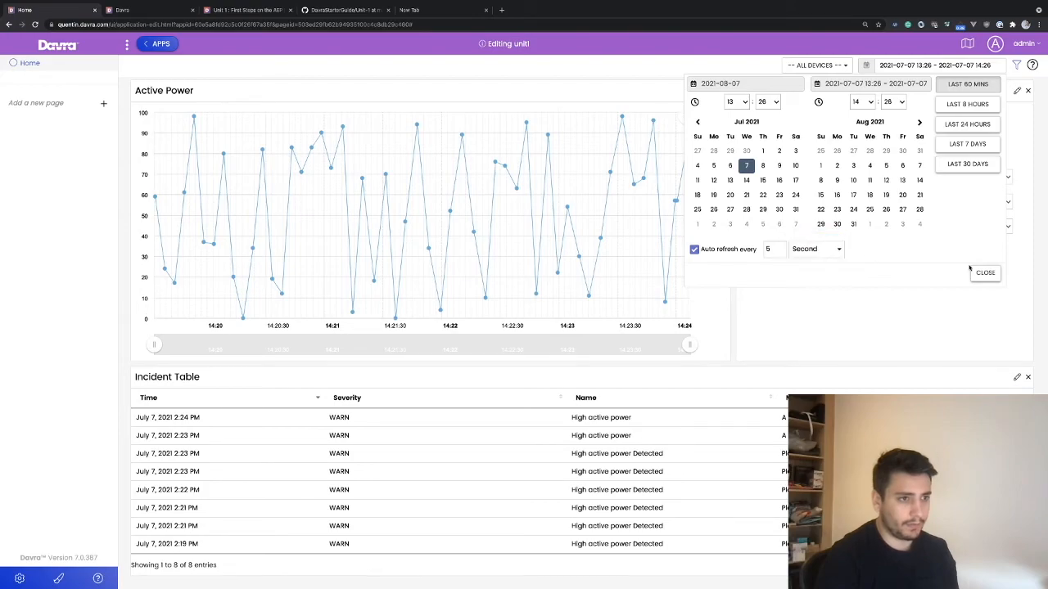
pyautogui.click(983, 275)
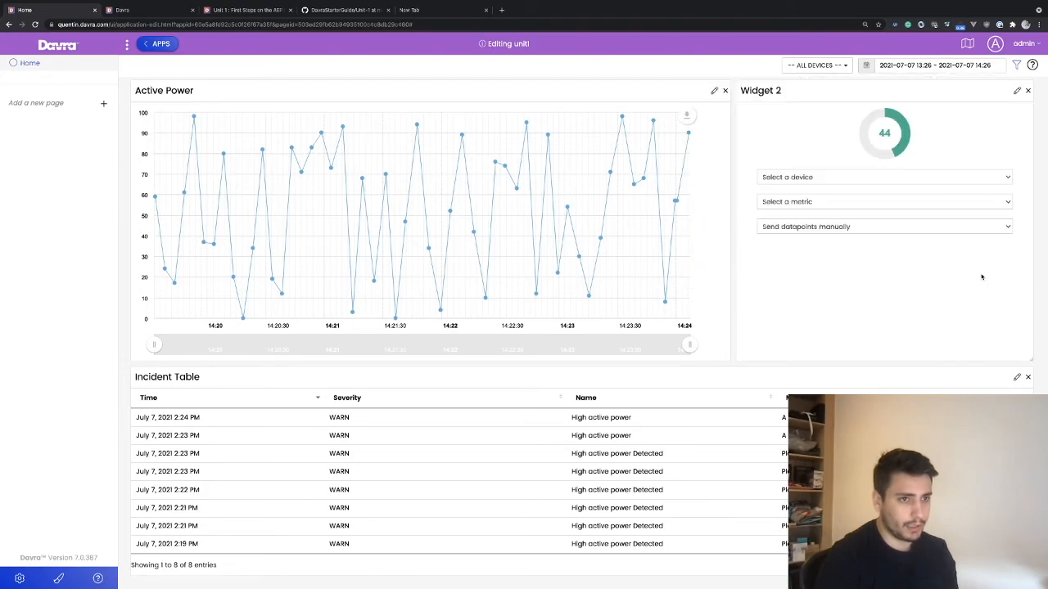
# Step: Select the Unit 1 device and the Active Power metric in Widget 2, and send a datapoint of 81
pyautogui.click(815, 179)
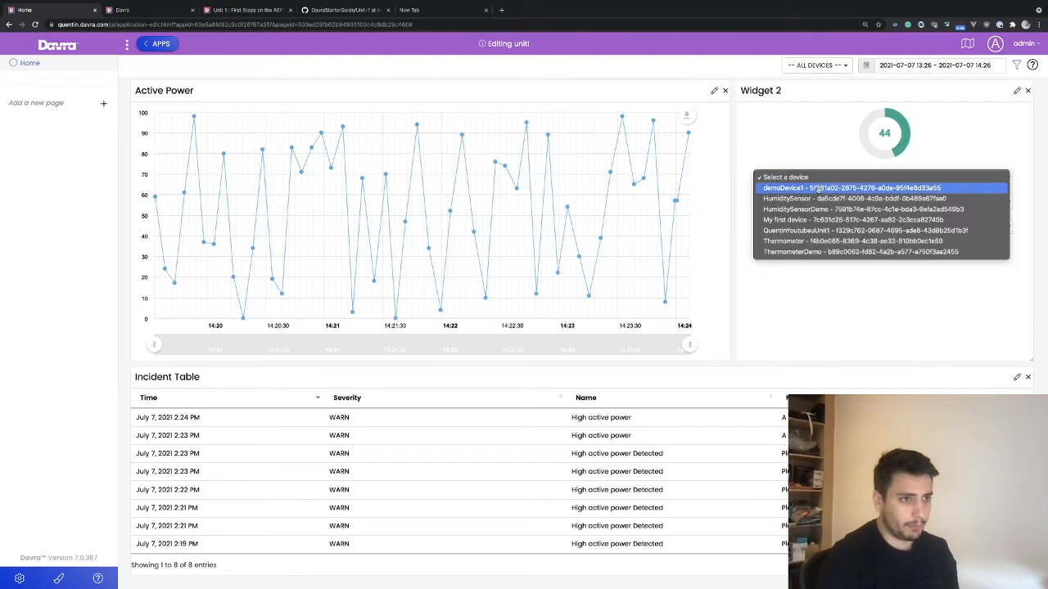
pyautogui.click(817, 231)
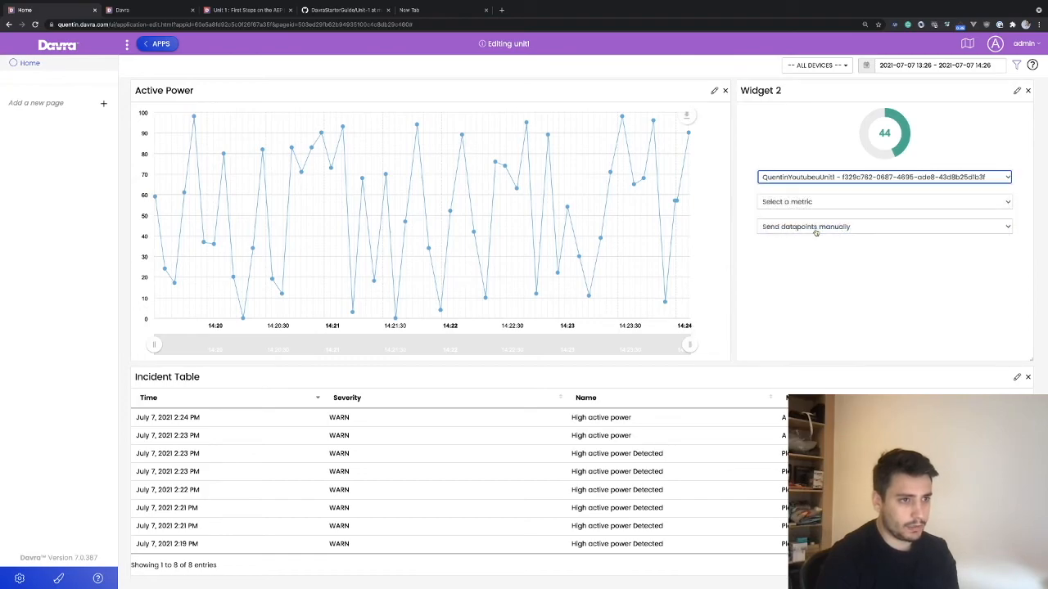
pyautogui.click(809, 205)
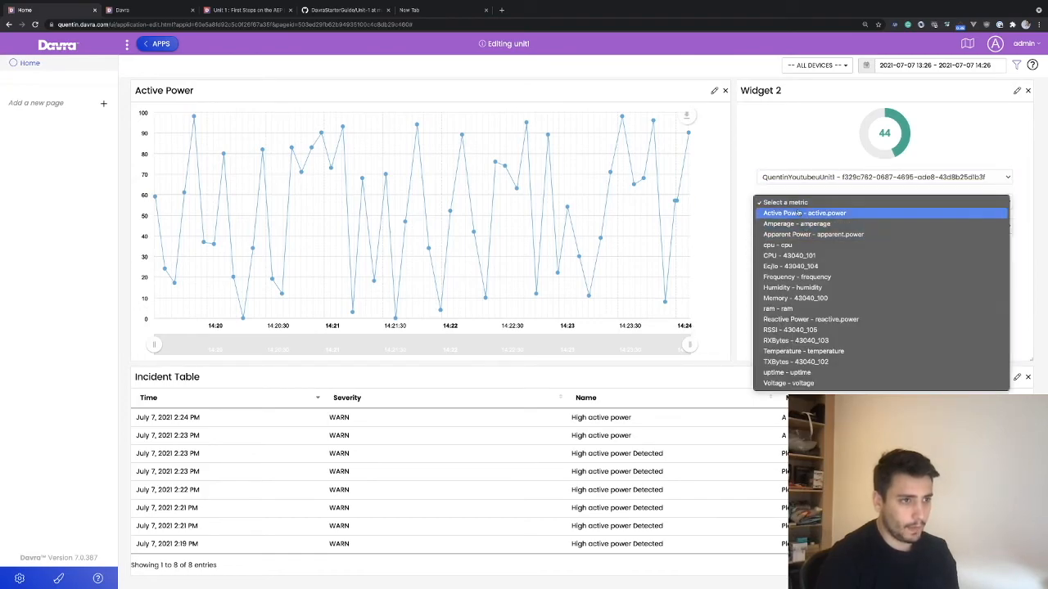
pyautogui.click(806, 215)
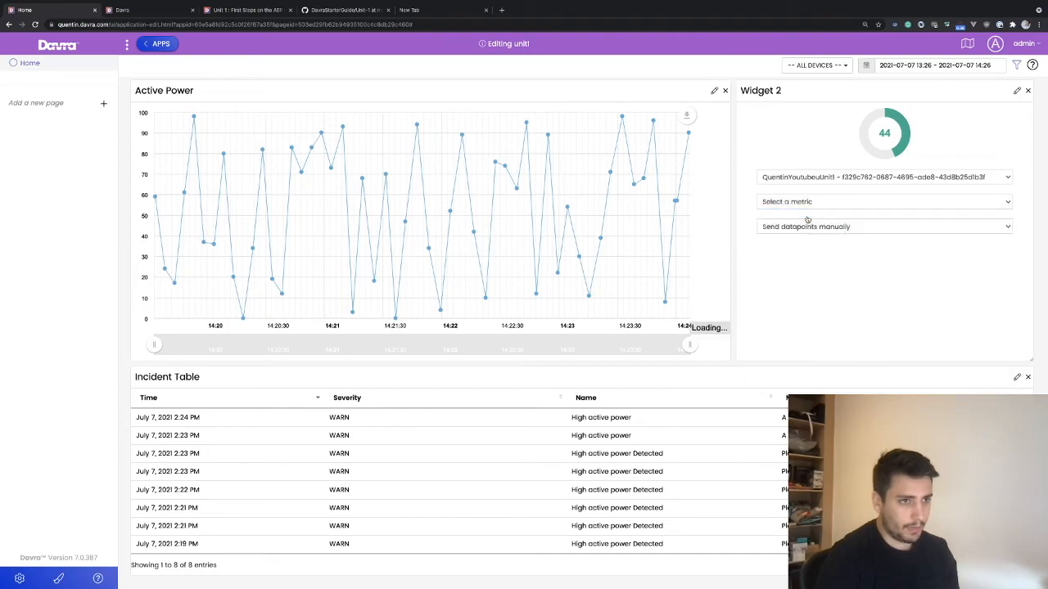
pyautogui.click(865, 127)
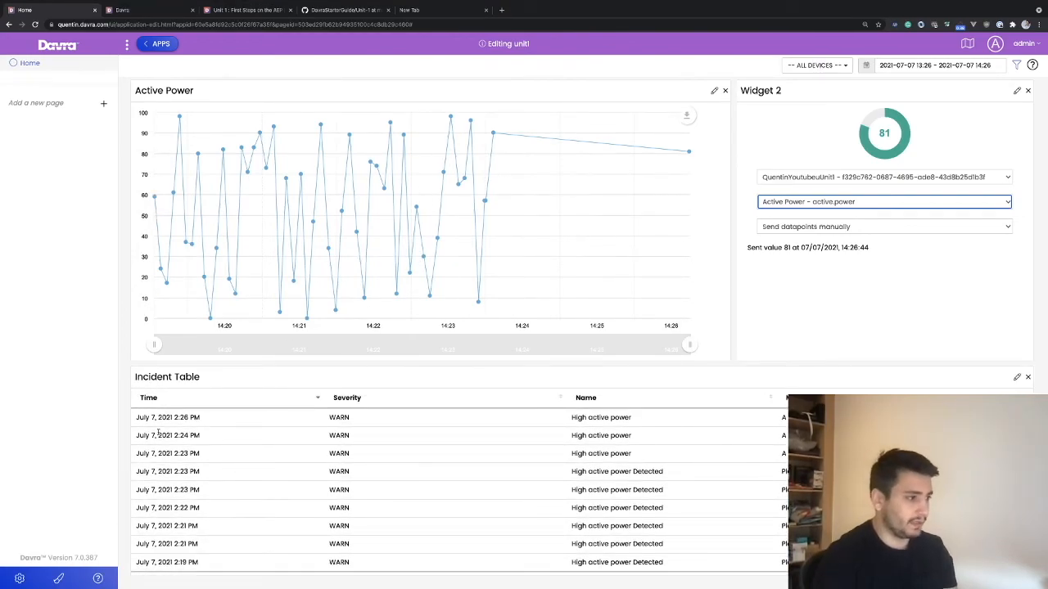
# Step: Send further Active Power datapoints of 85 and 86, checking the newest rows of the Incident Table
pyautogui.click(195, 419)
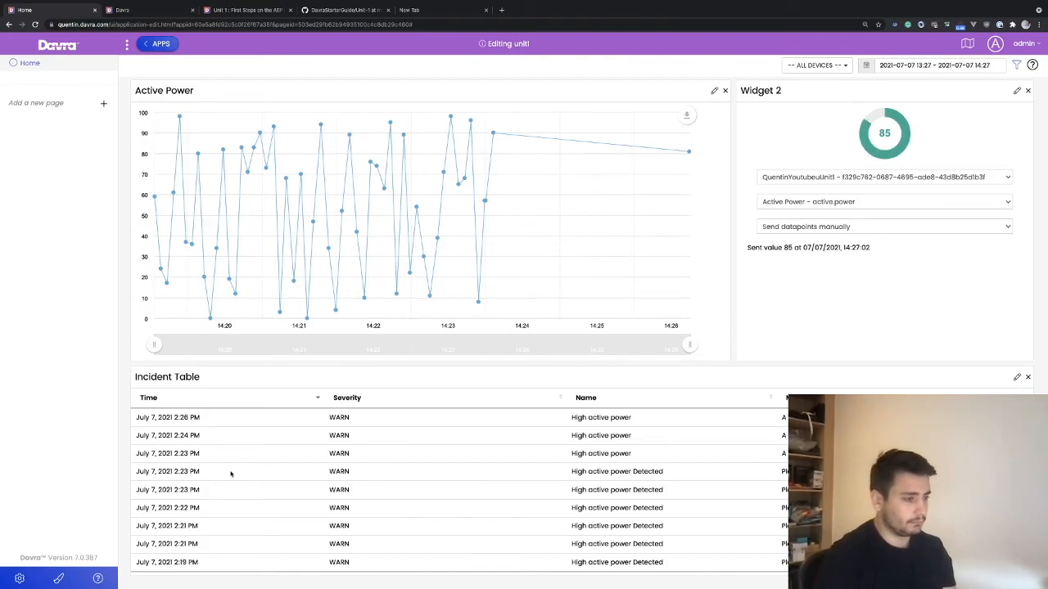
pyautogui.doubleClick(183, 418)
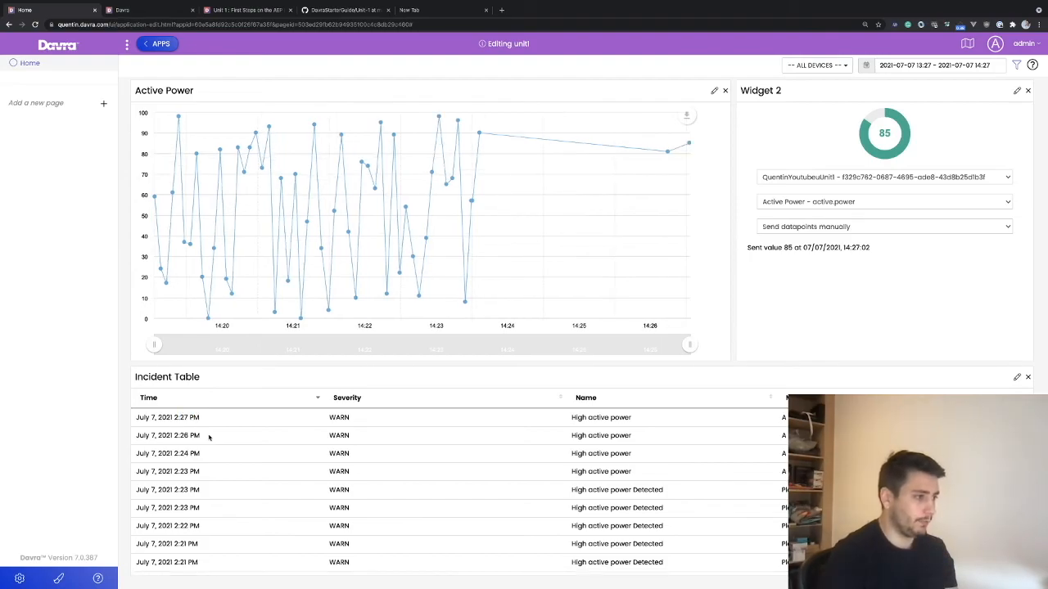
pyautogui.moveTo(181, 418); pyautogui.dragTo(198, 418)
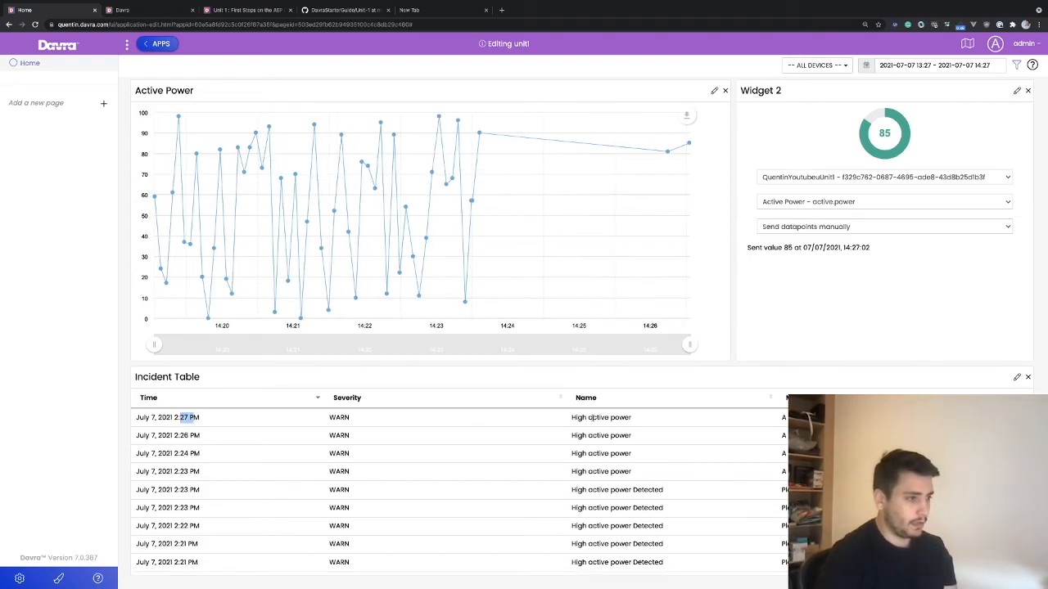
pyautogui.moveTo(868, 418); pyautogui.dragTo(135, 419)
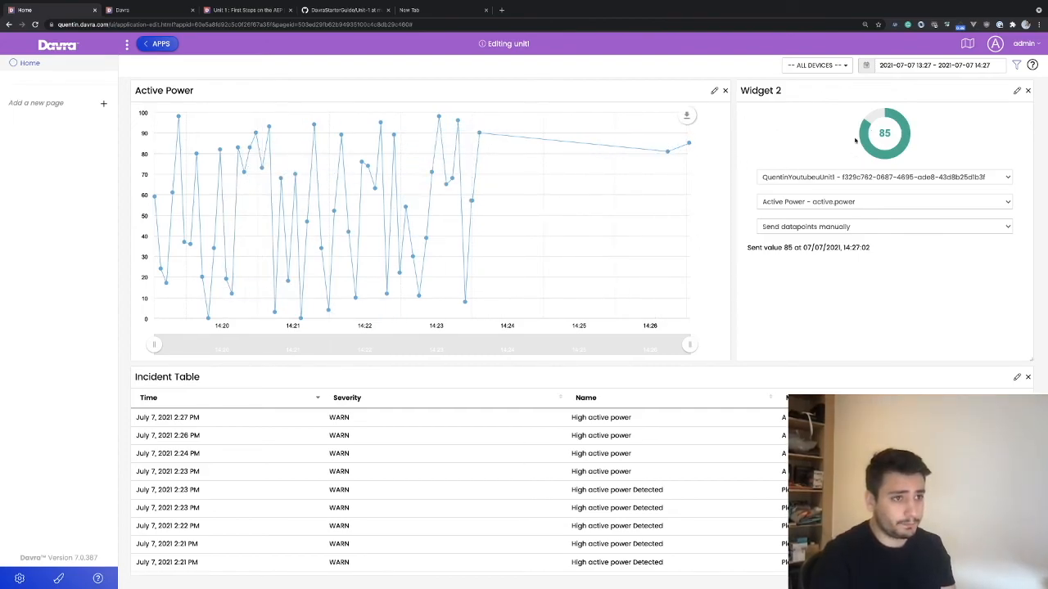
pyautogui.click(870, 122)
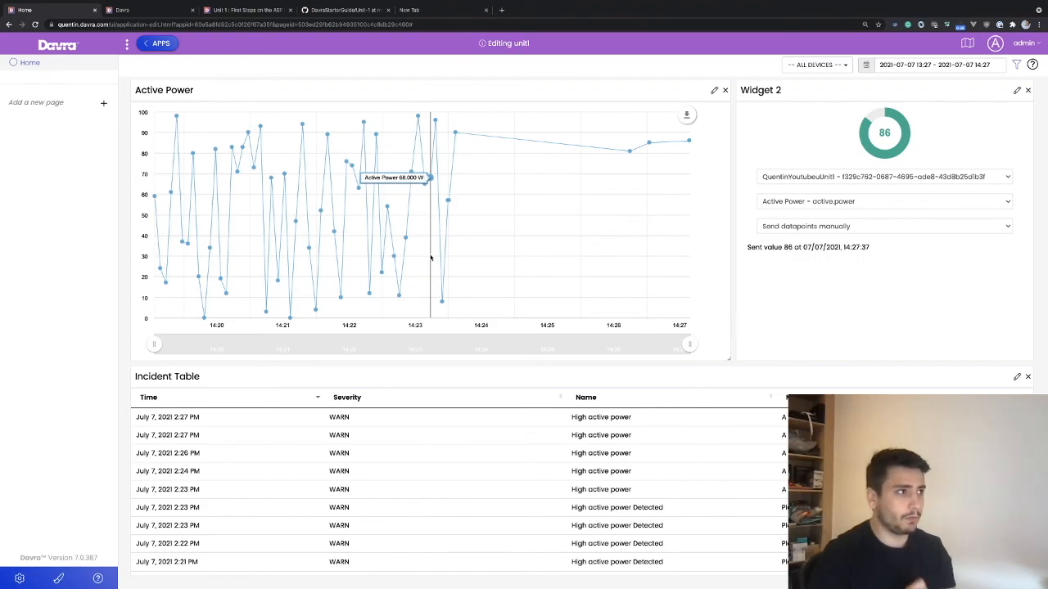
# Step: Return to the Unit 1 course page, continue from its end to Unit 2: Custom Microservices, and review the introduction and covered features
pyautogui.click(237, 11)
pyautogui.scroll(-10, 667, 438)
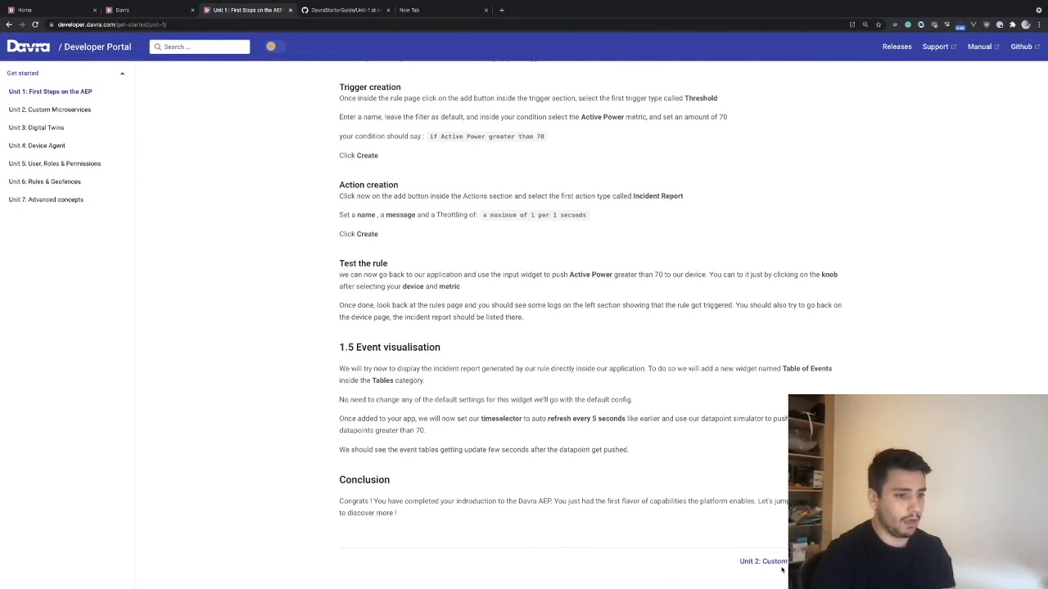
pyautogui.click(778, 565)
pyautogui.moveTo(502, 75); pyautogui.dragTo(337, 76)
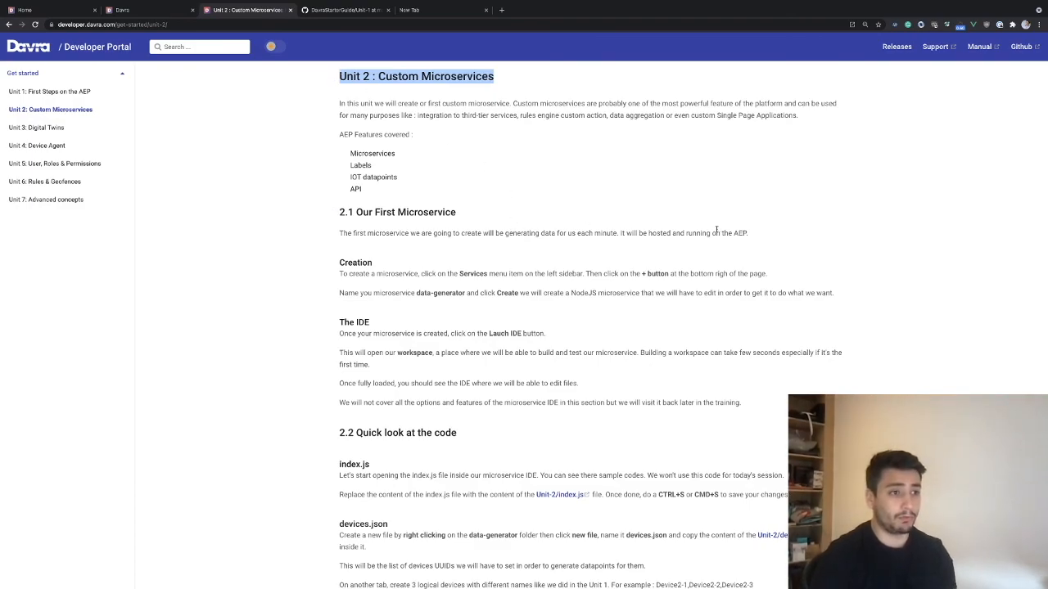
pyautogui.moveTo(766, 234); pyautogui.dragTo(292, 84)
pyautogui.click(421, 176)
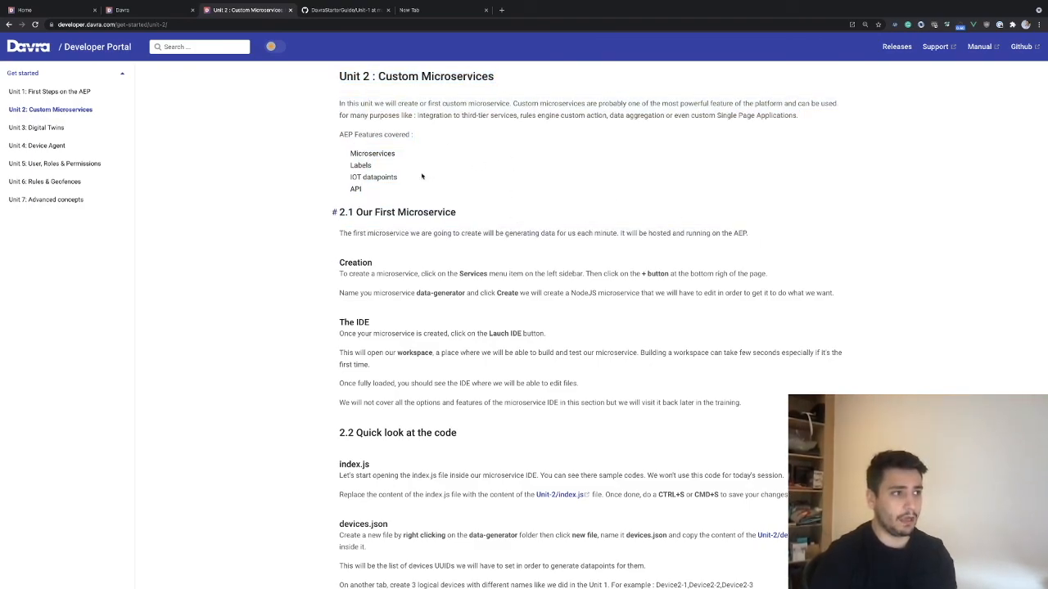
pyautogui.scroll(-1, 371, 193)
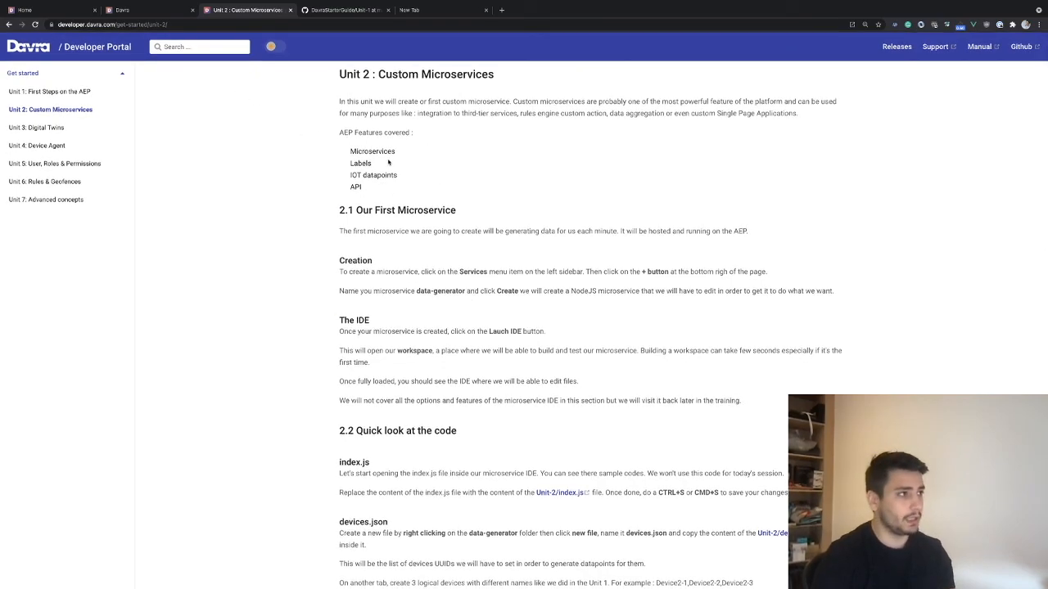
pyautogui.scroll(1, 471, 238)
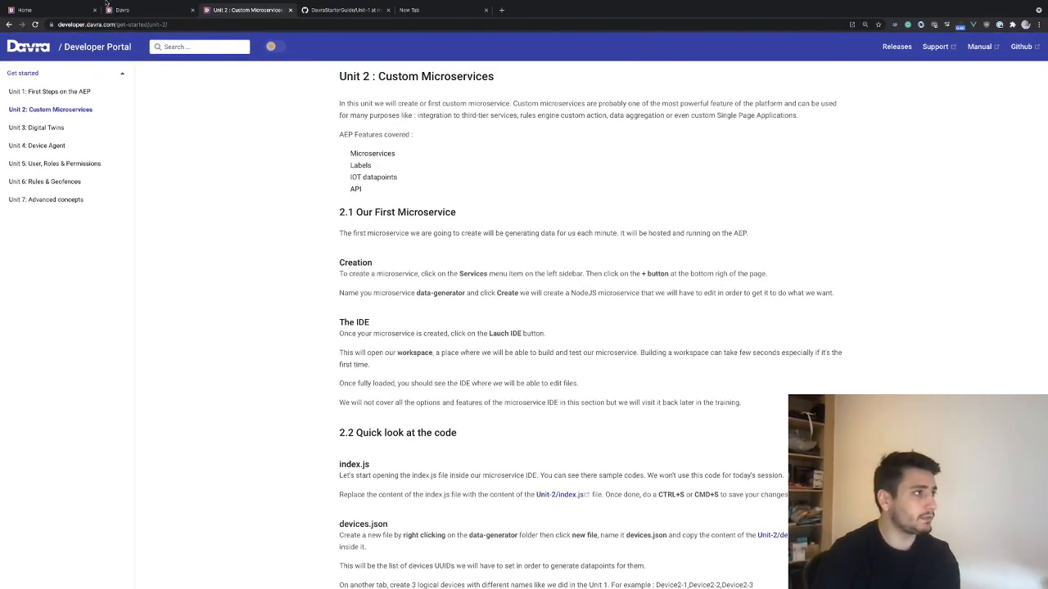
pyautogui.click(51, 6)
pyautogui.click(149, 12)
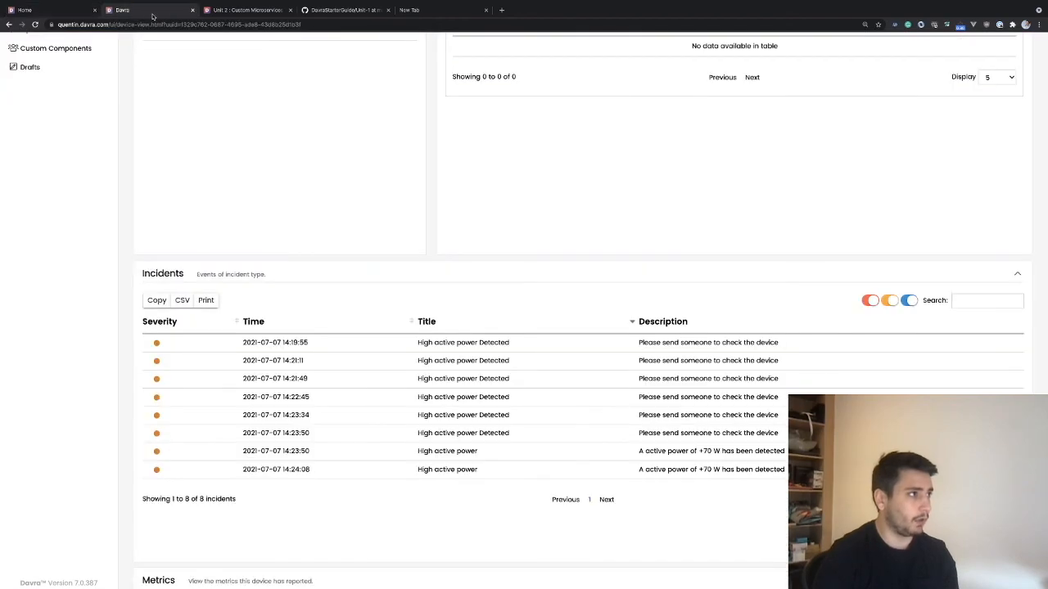
pyautogui.click(213, 10)
pyautogui.moveTo(116, 28); pyautogui.dragTo(359, 29)
pyautogui.press('BackSpace')
pyautogui.press('BackSpace')
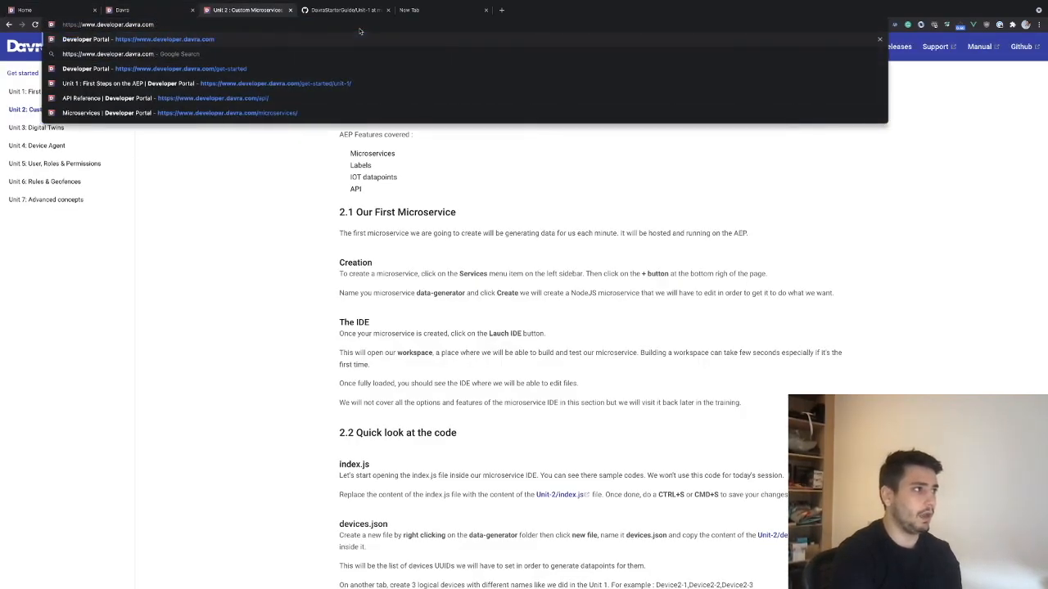
pyautogui.press('Return')
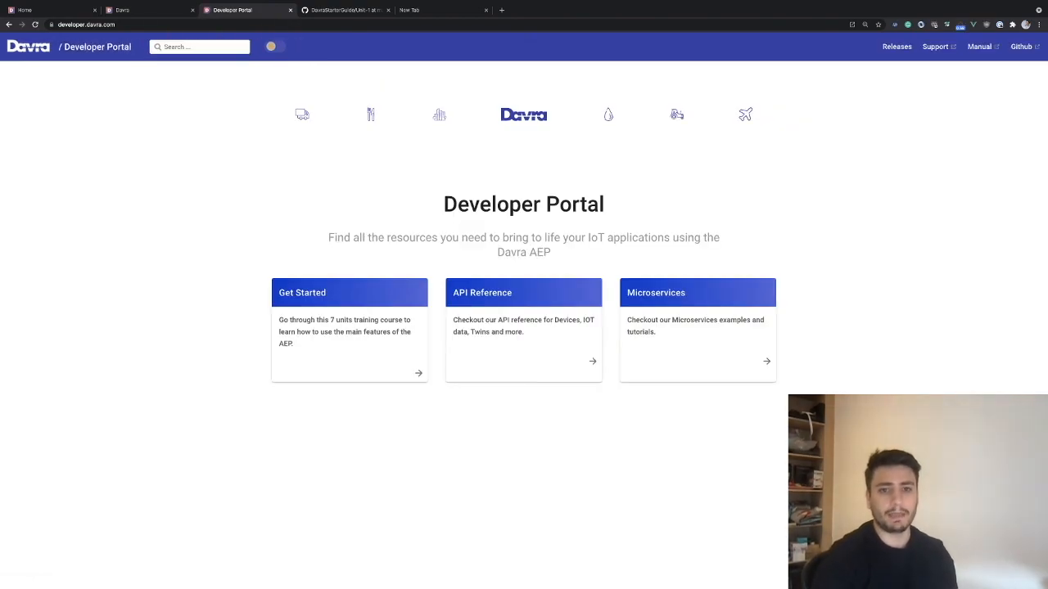